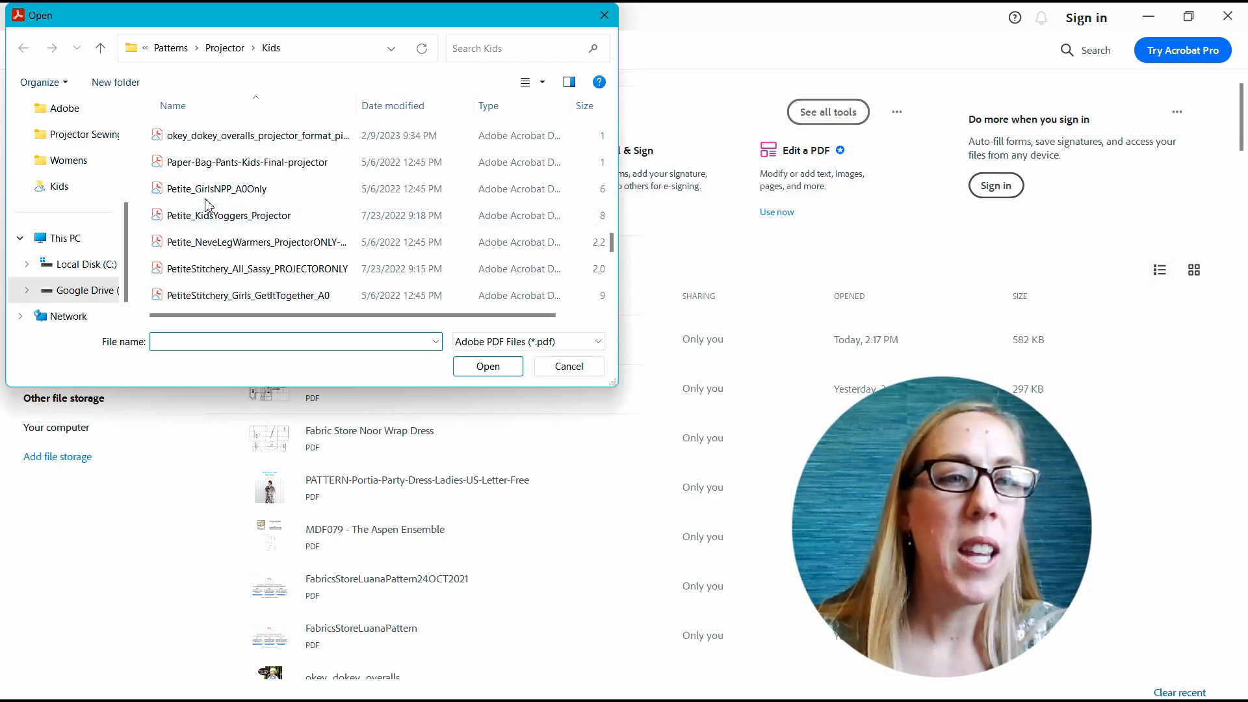
- Open the Movie Night PJs (SALS) pattern PDF from the Kids folder and hide the list of all tools
scroll(212, 222, up, 1)
click(209, 188)
click(494, 365)
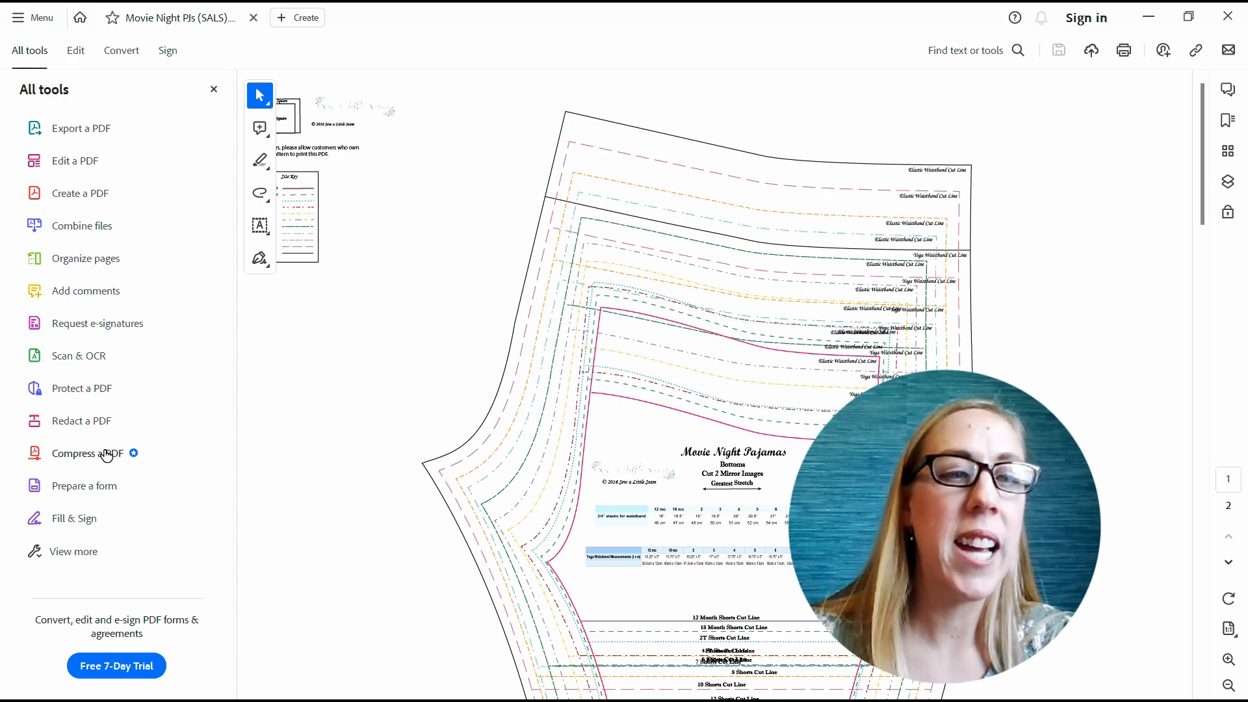
click(216, 89)
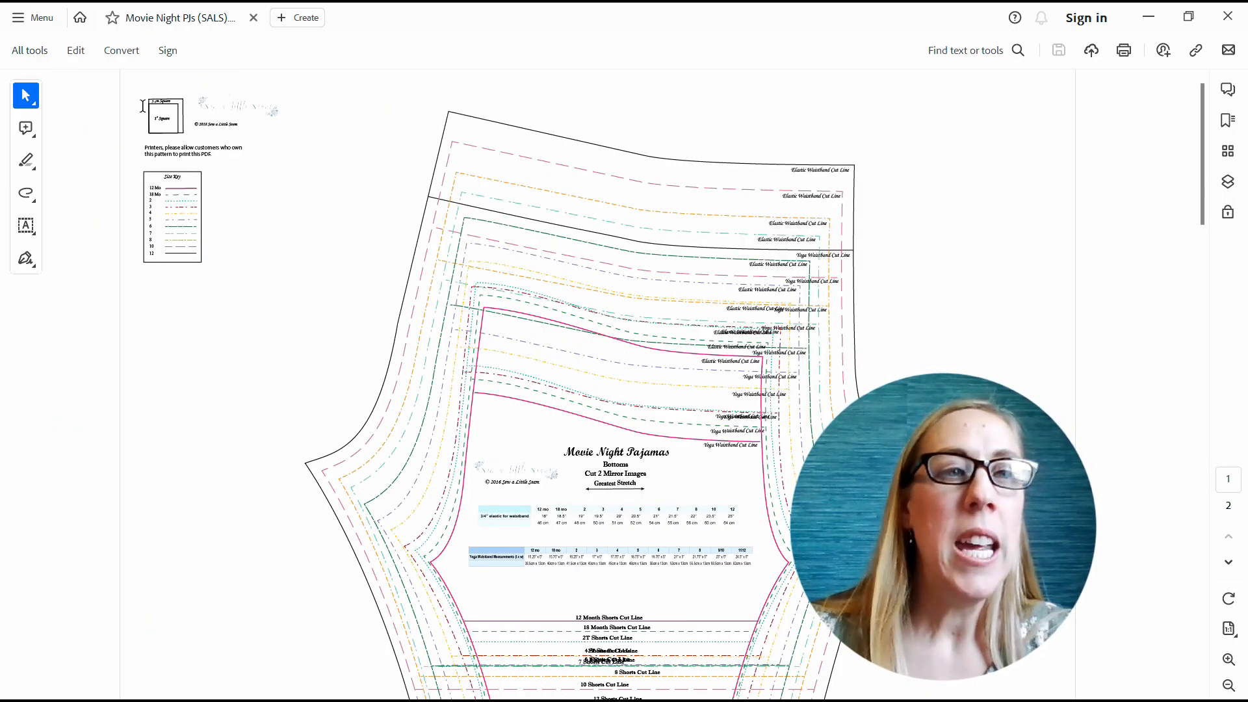
click(21, 51)
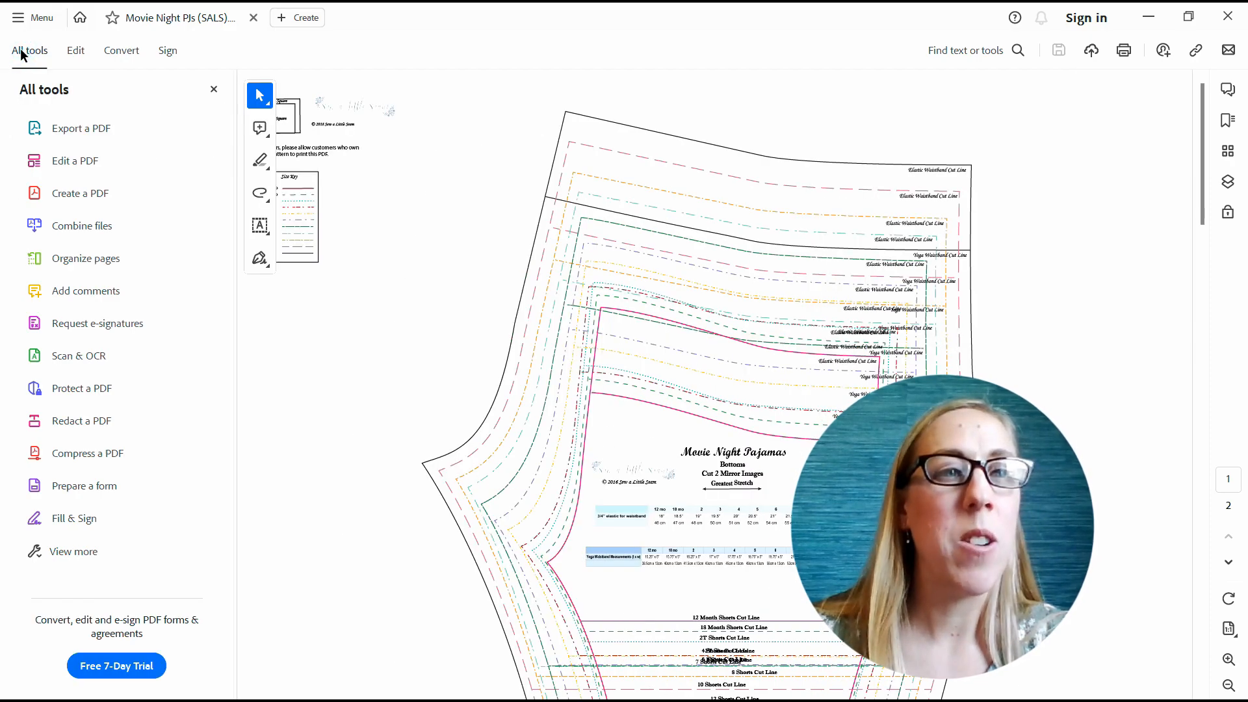
click(214, 91)
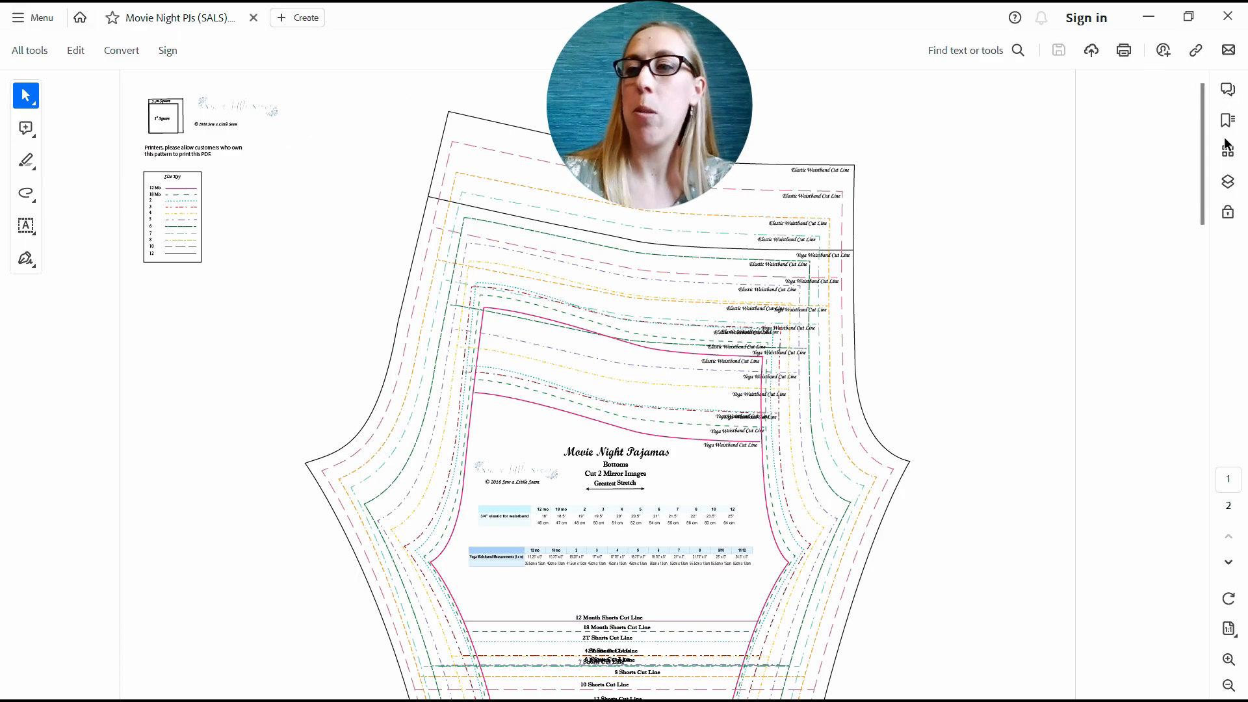
- Show the pattern's layers and review which side panels are enabled for display
click(1230, 187)
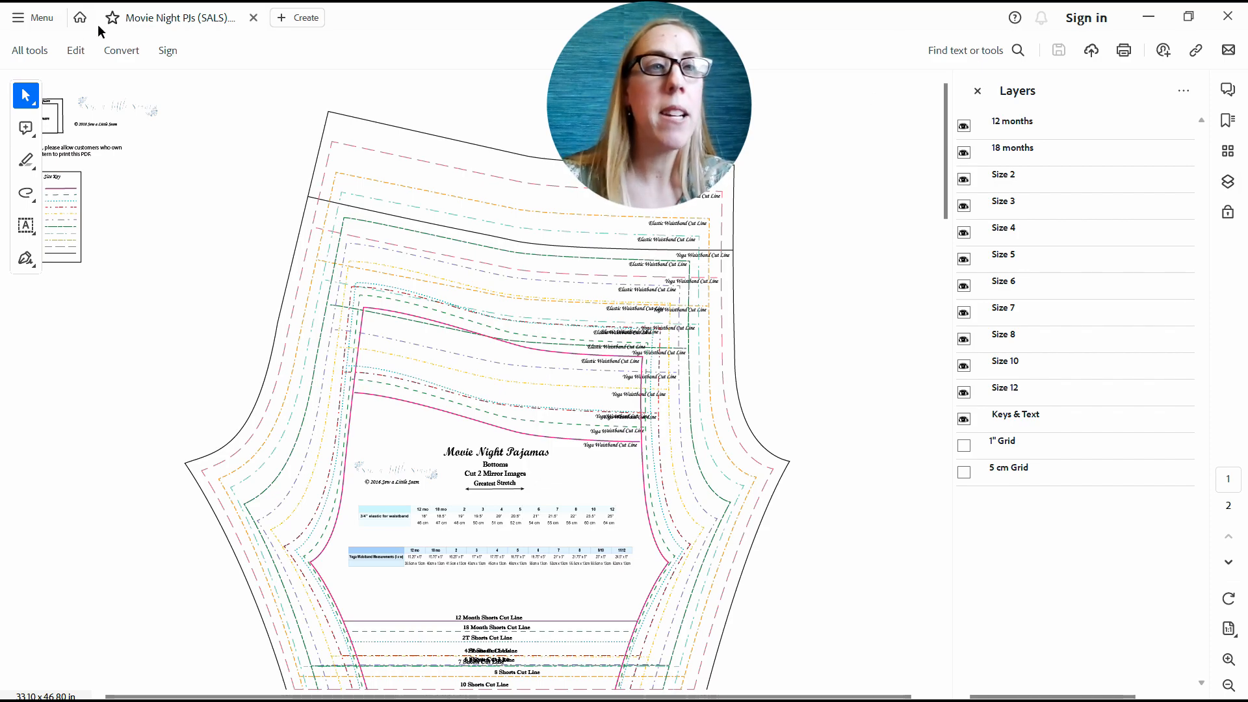
click(41, 19)
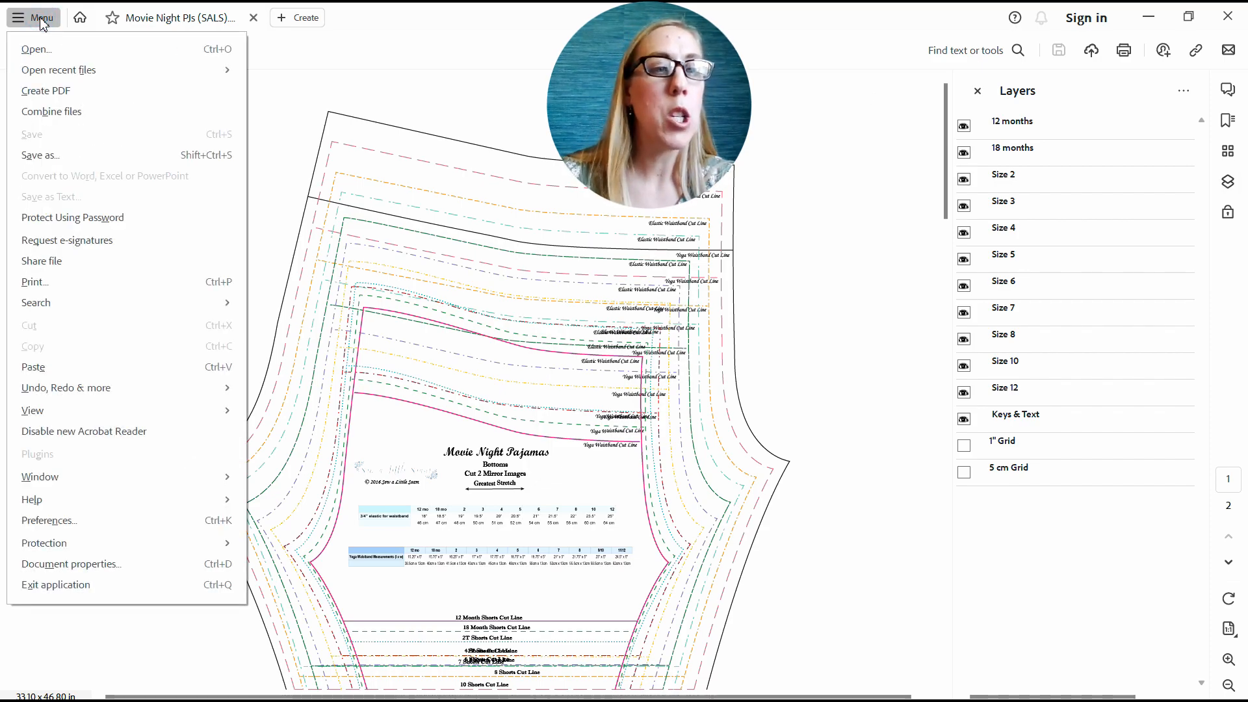
mouse_move(87, 412)
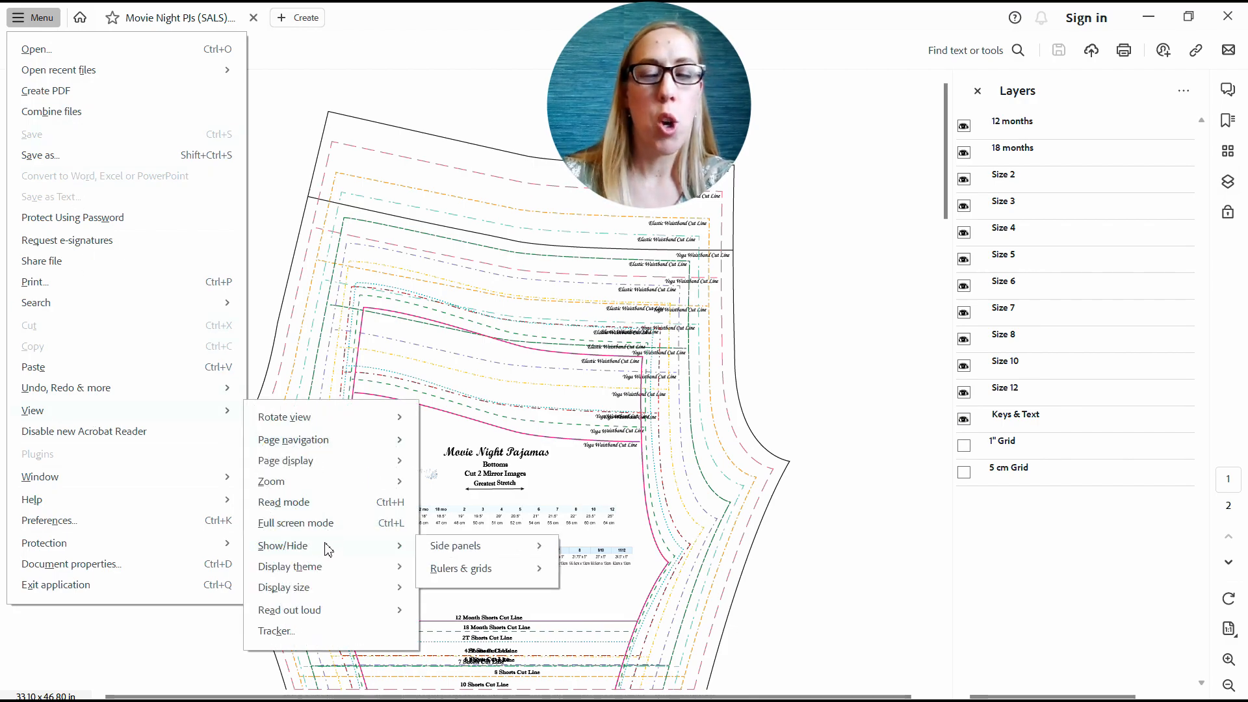
mouse_move(398, 552)
mouse_move(468, 550)
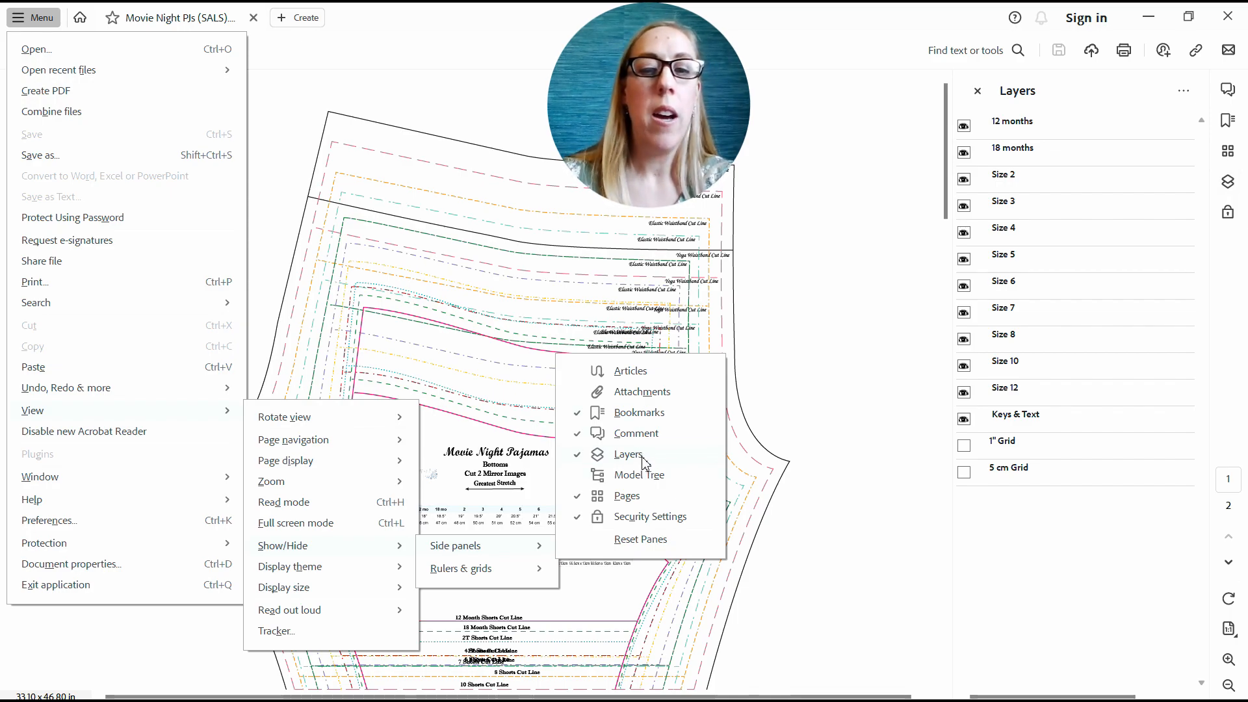
click(652, 553)
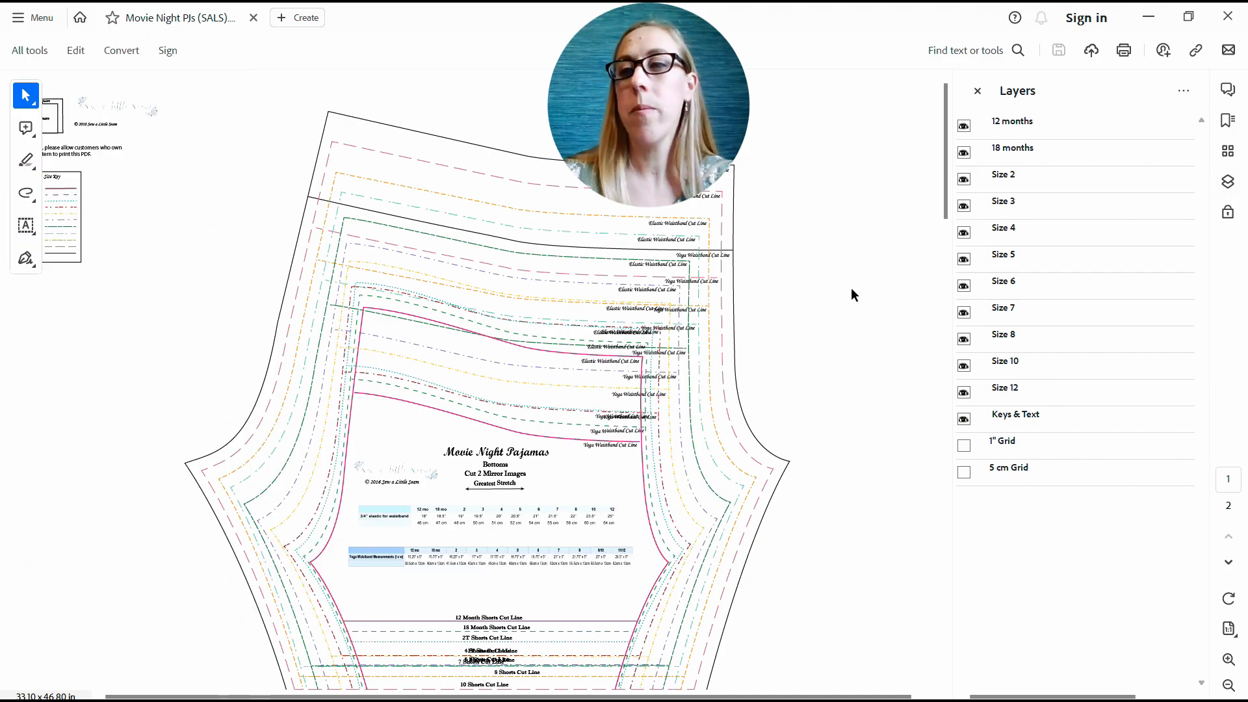
- Hide the 12 months, 18 months, Size 2 and Size 3 layers and close the layer list
click(964, 126)
click(965, 152)
click(965, 179)
click(963, 205)
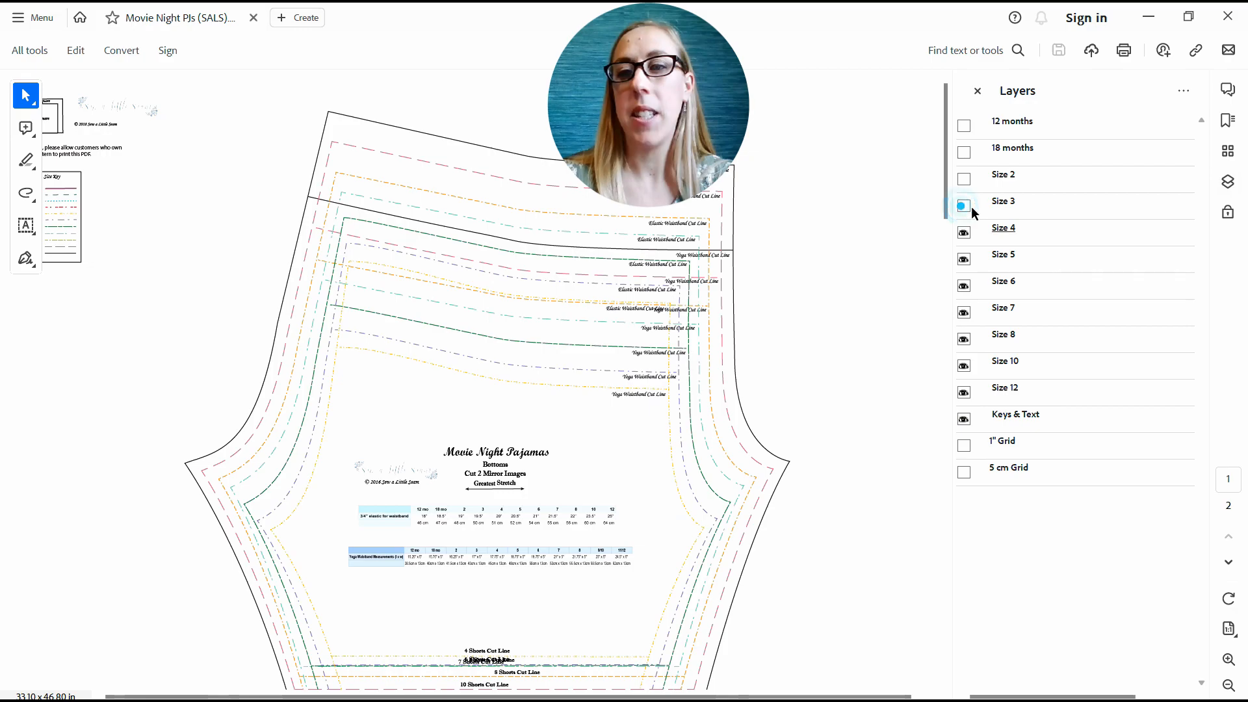
click(977, 91)
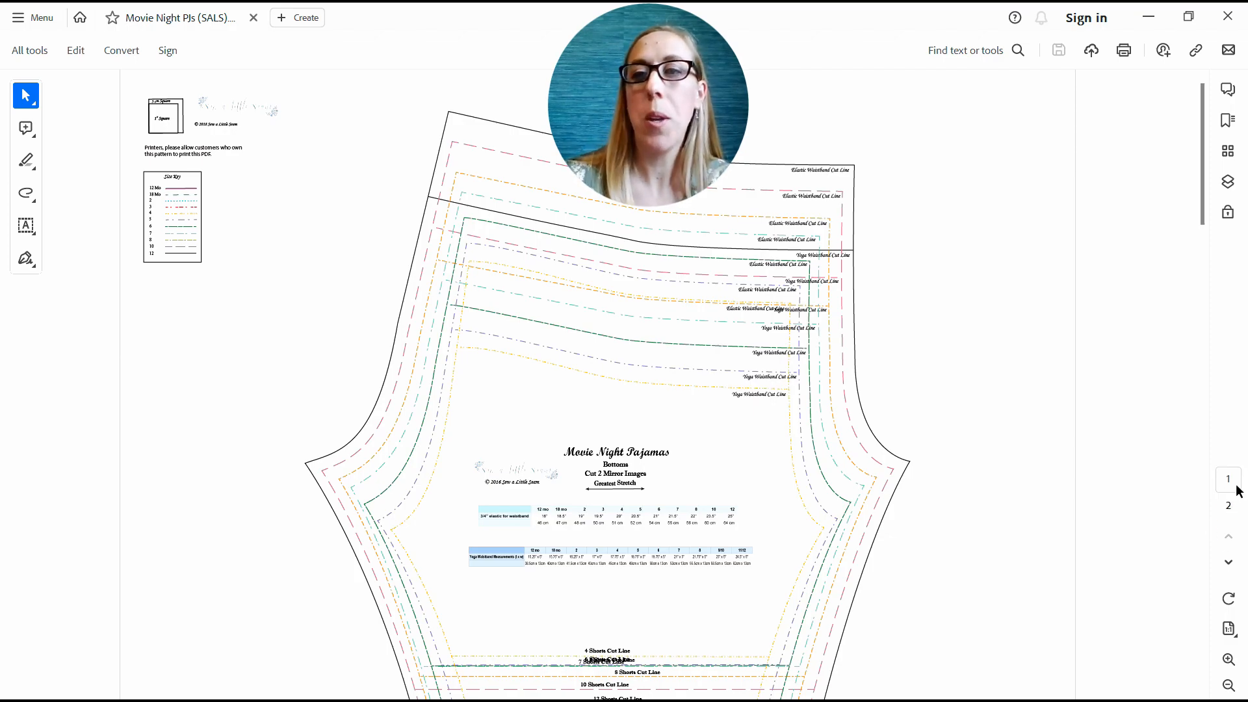
- Rotate the pages clockwise in quarter turns until the pattern lies sideways with its title reading upwards
click(1230, 602)
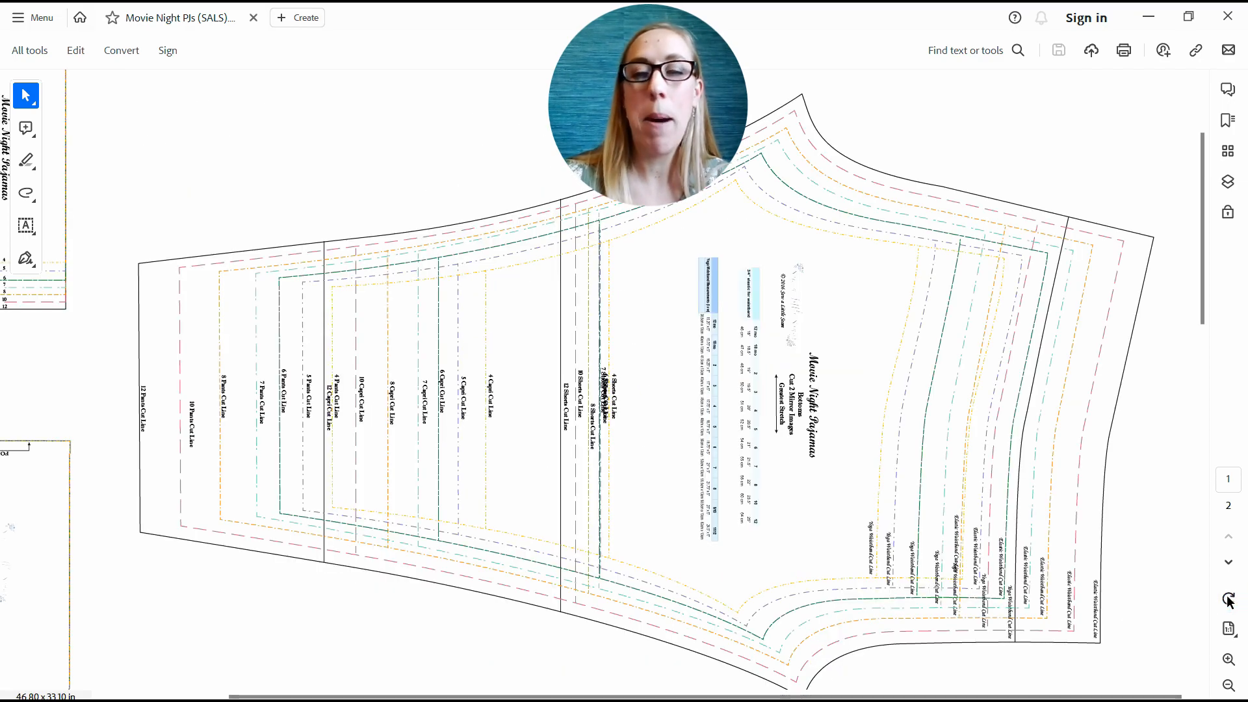
click(1231, 602)
click(1230, 602)
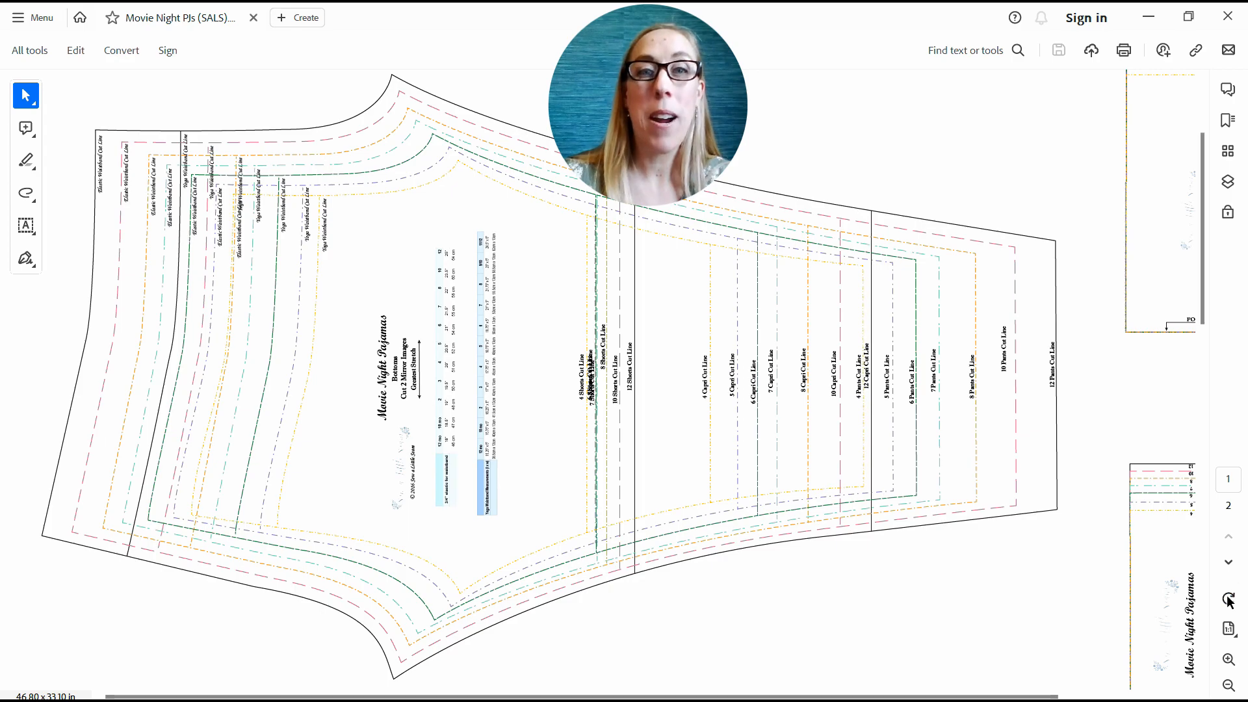
click(1231, 602)
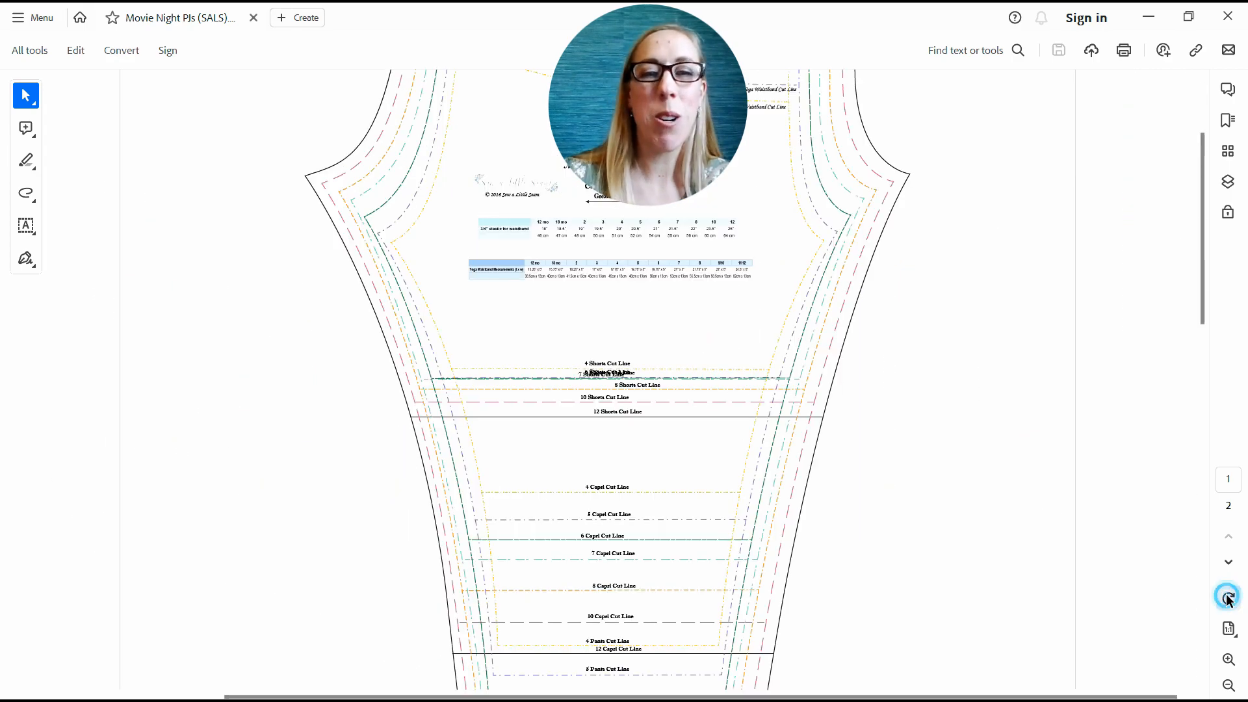
click(1231, 602)
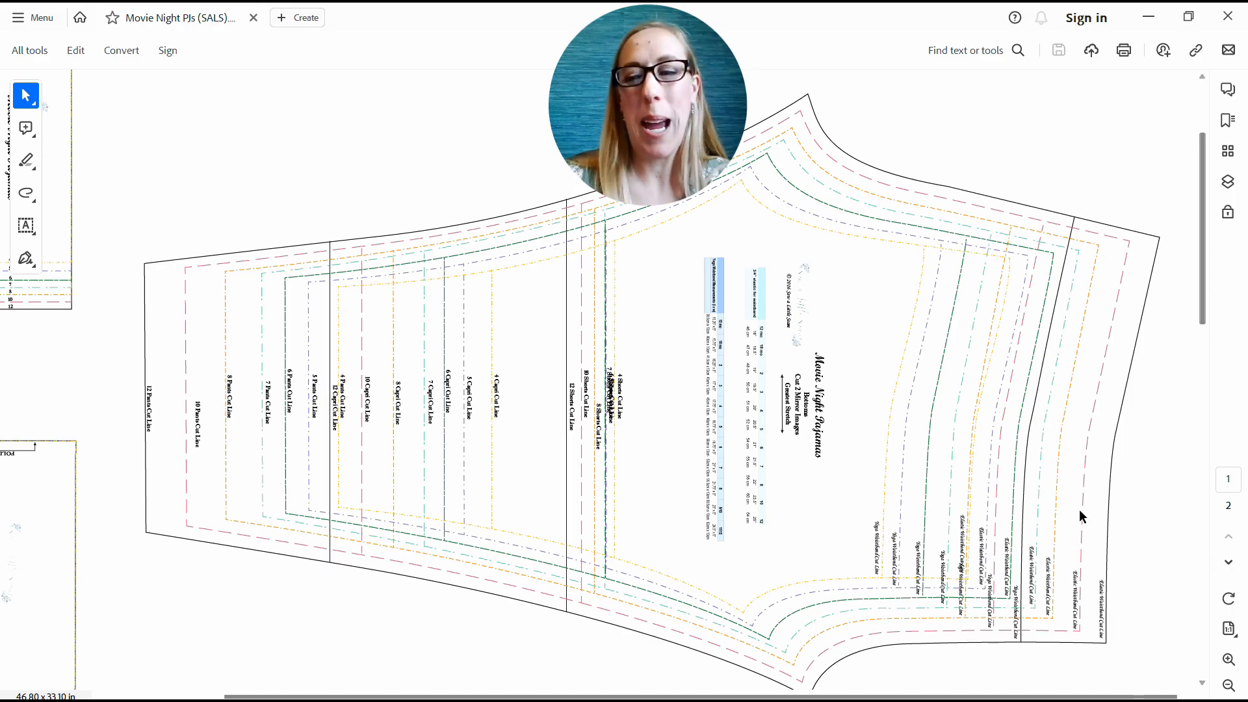
click(1228, 599)
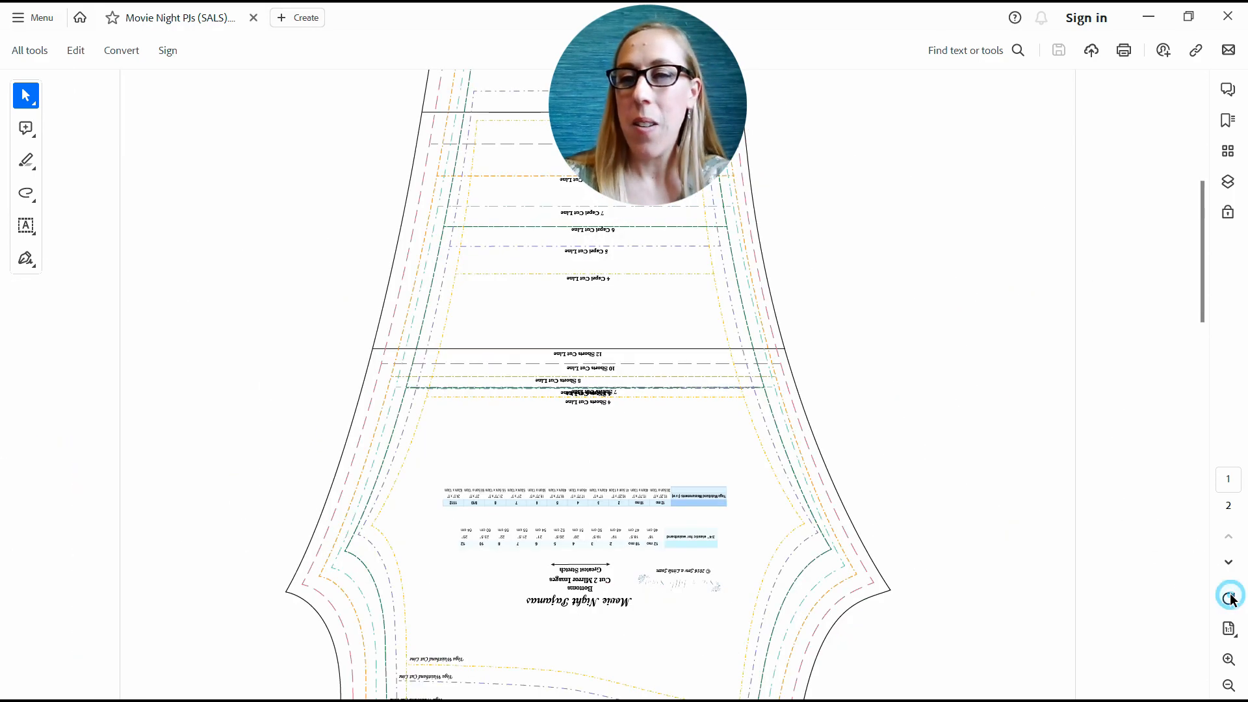
click(1229, 599)
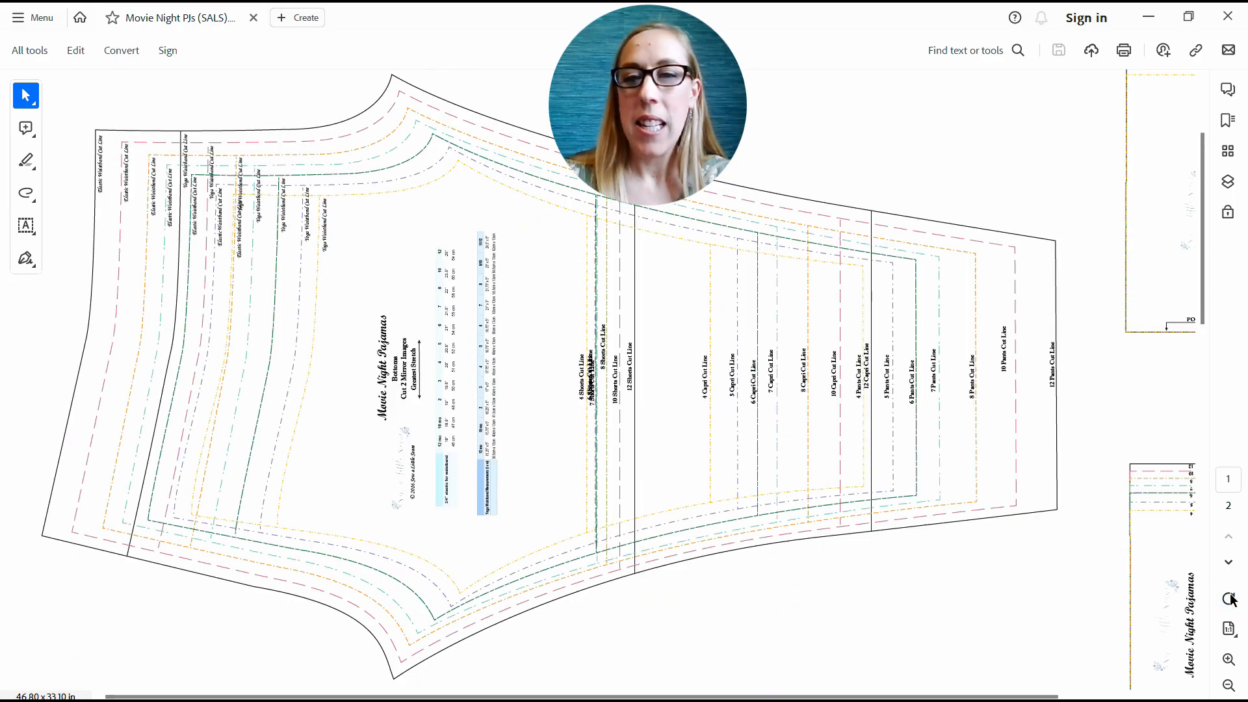
- Set the page zoom level to 32.4%
click(1229, 659)
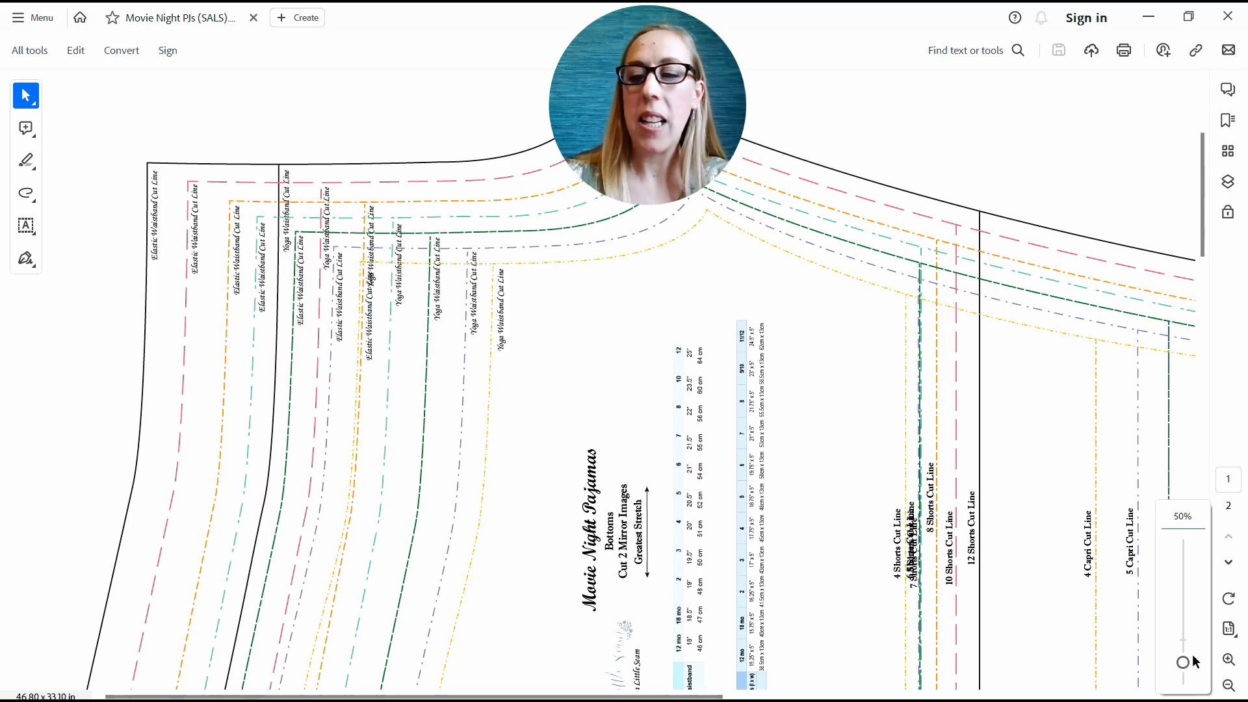
mouse_move(1184, 663)
mouse_down()
mouse_move(1183, 634)
mouse_move(1183, 666)
mouse_up()
click(1183, 516)
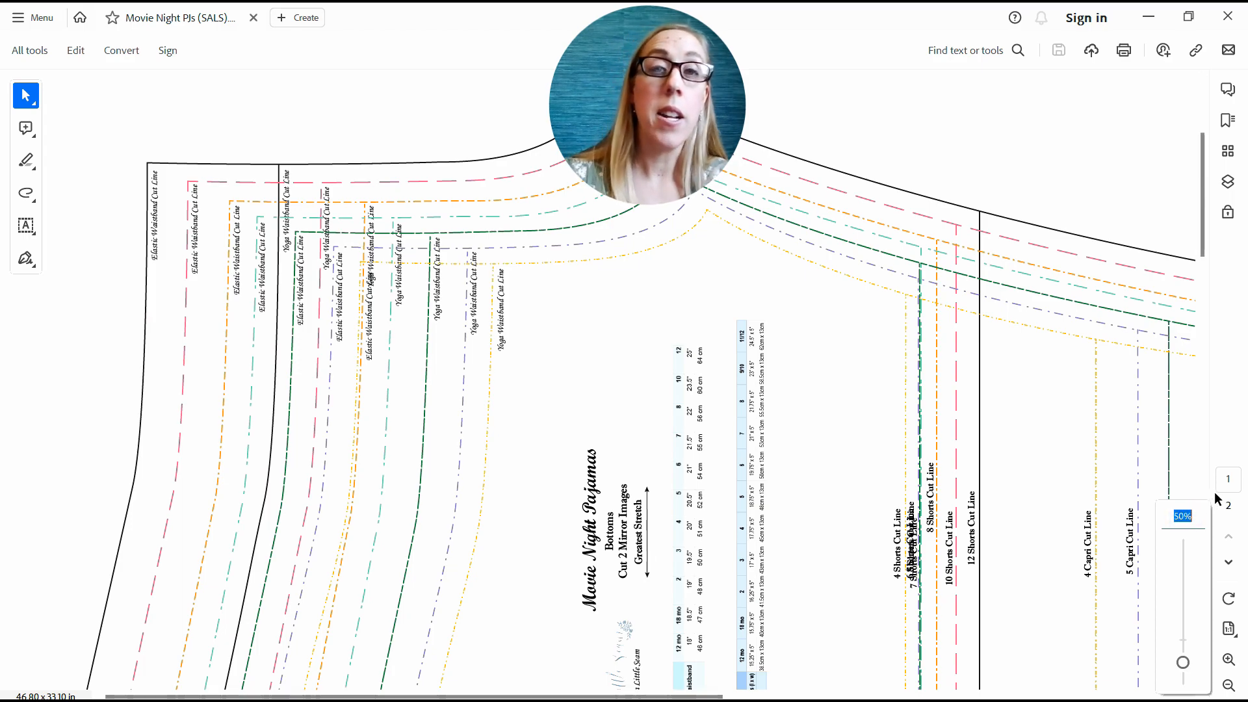
text(32.4)
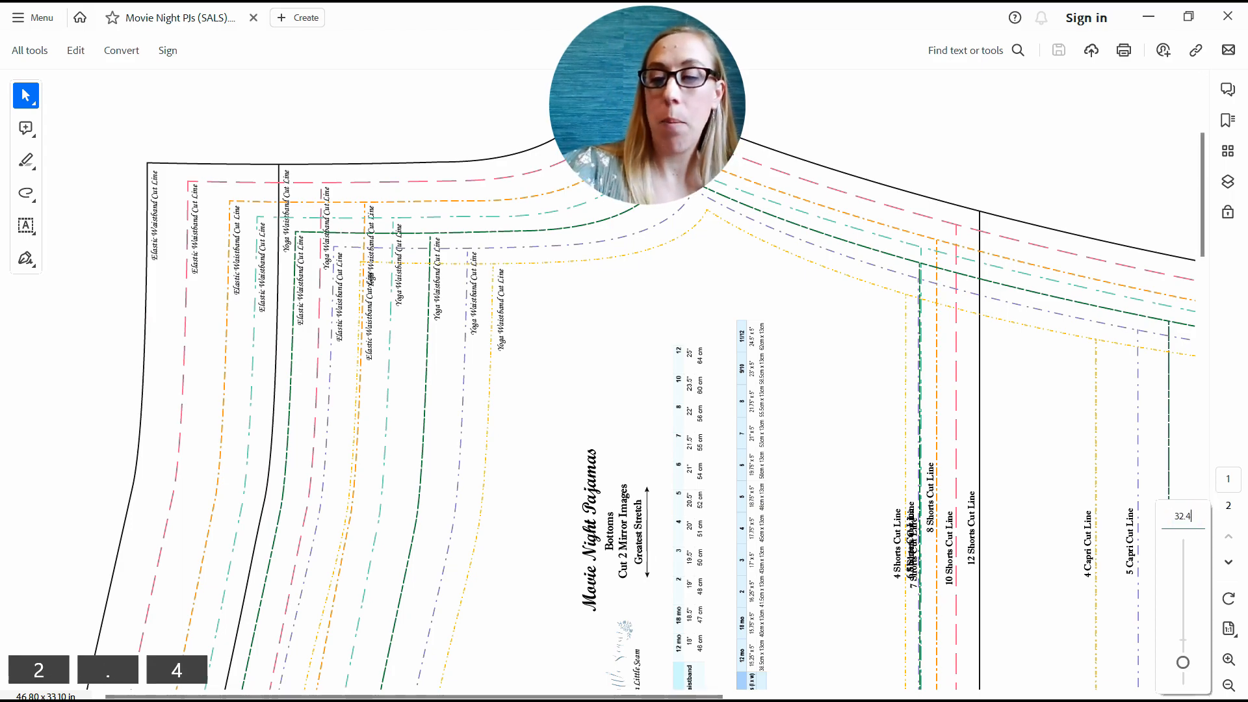
key(Return)
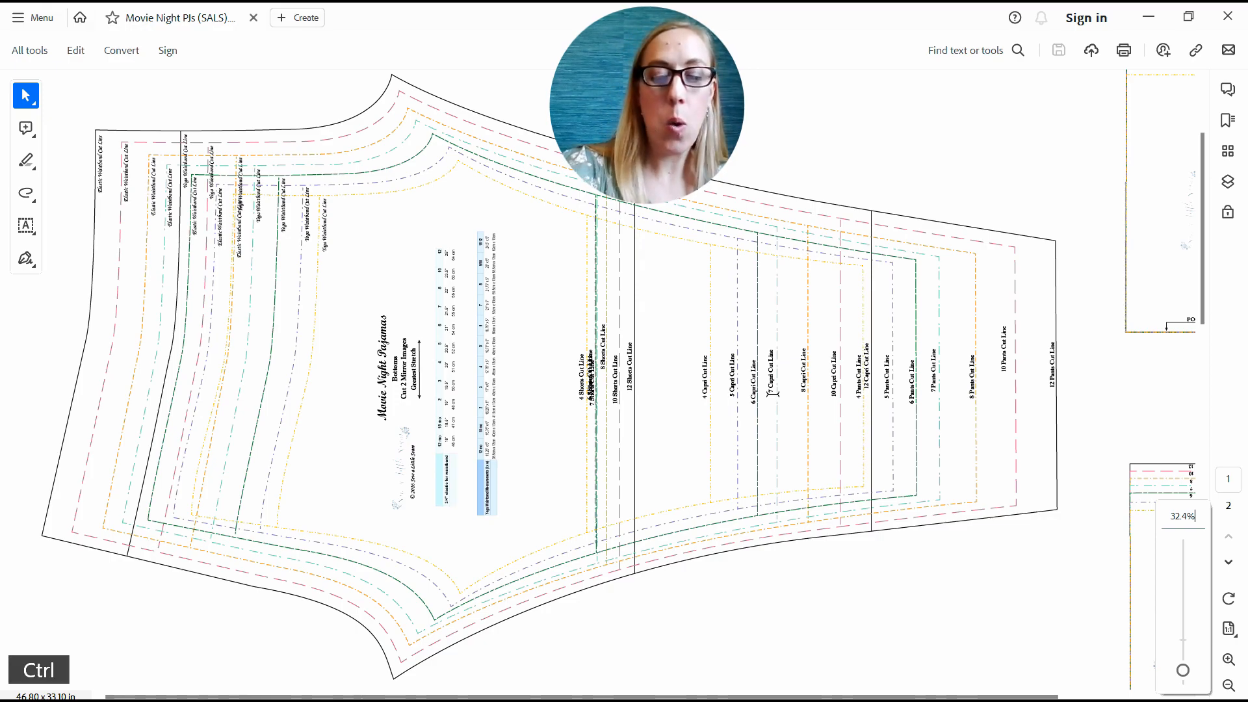
- Apply a magnification of 32.4% through the Zoom To dialog
key(ctrl+y)
drag(1161, 549, 594, 280)
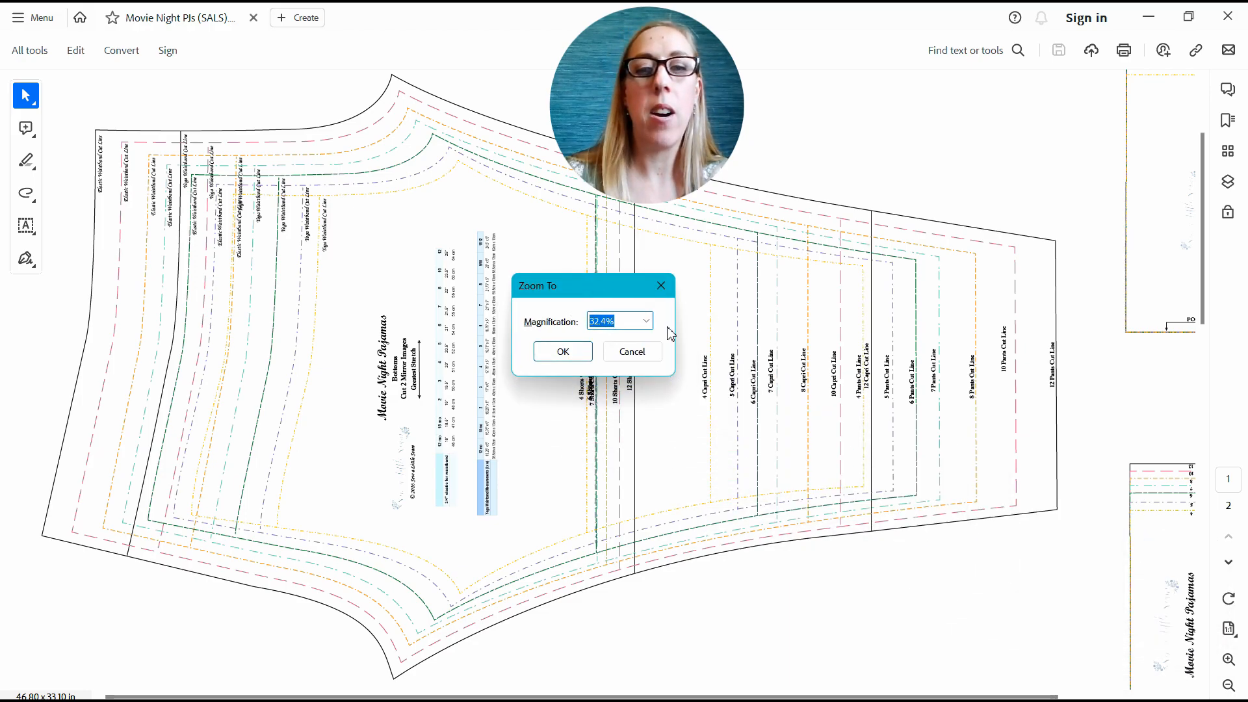
text(32.4)
key(Return)
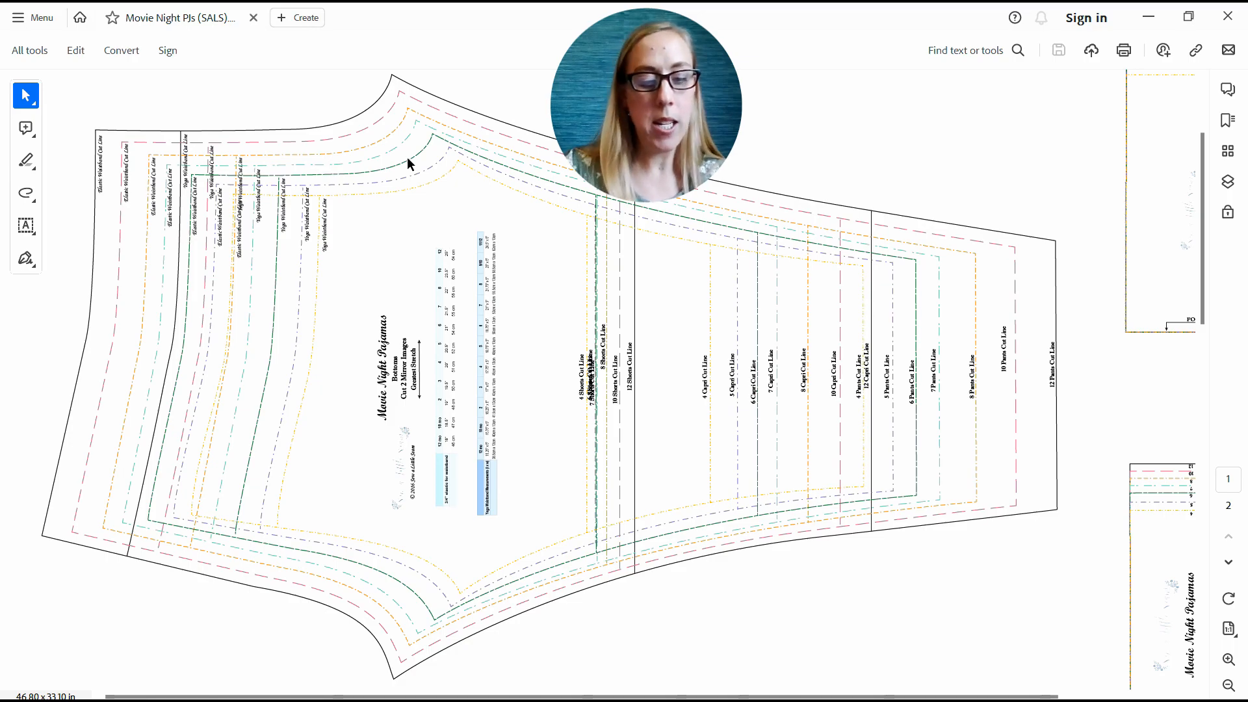
- Preview the document in full screen mode and look through the view commands for rotation, zoom and showing or hiding elements
key(ctrl+l)
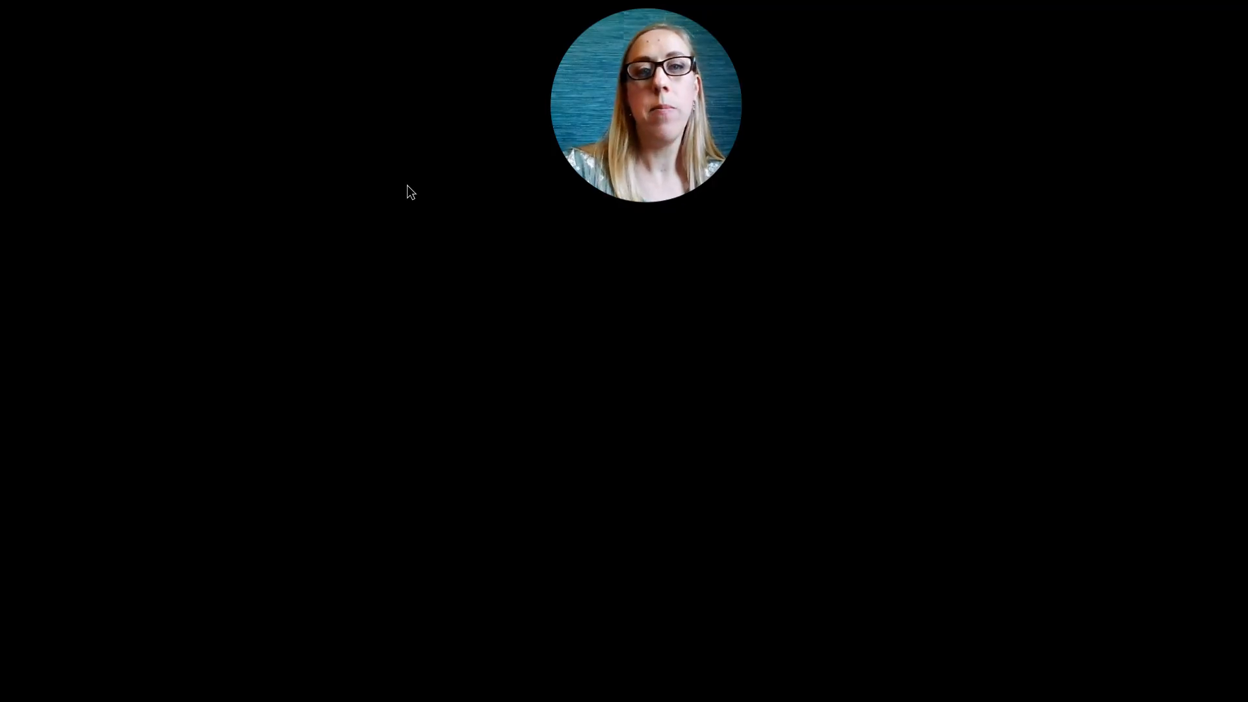
key(ctrl+l)
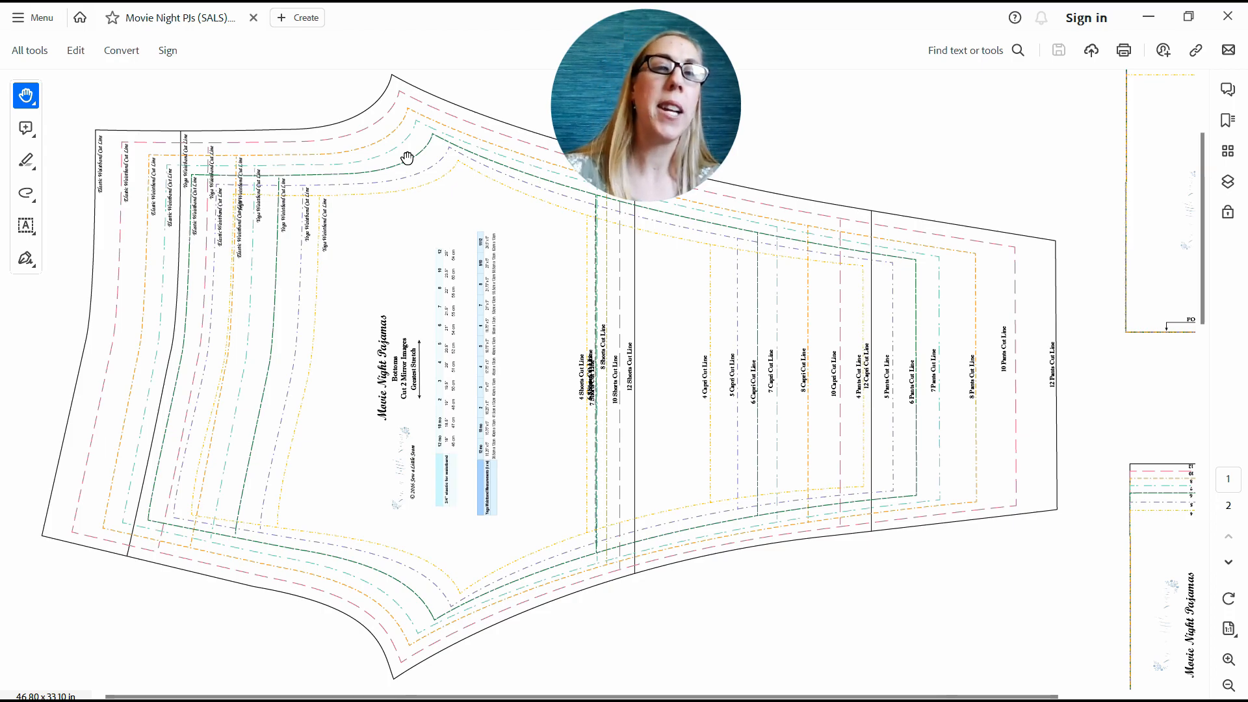
click(34, 18)
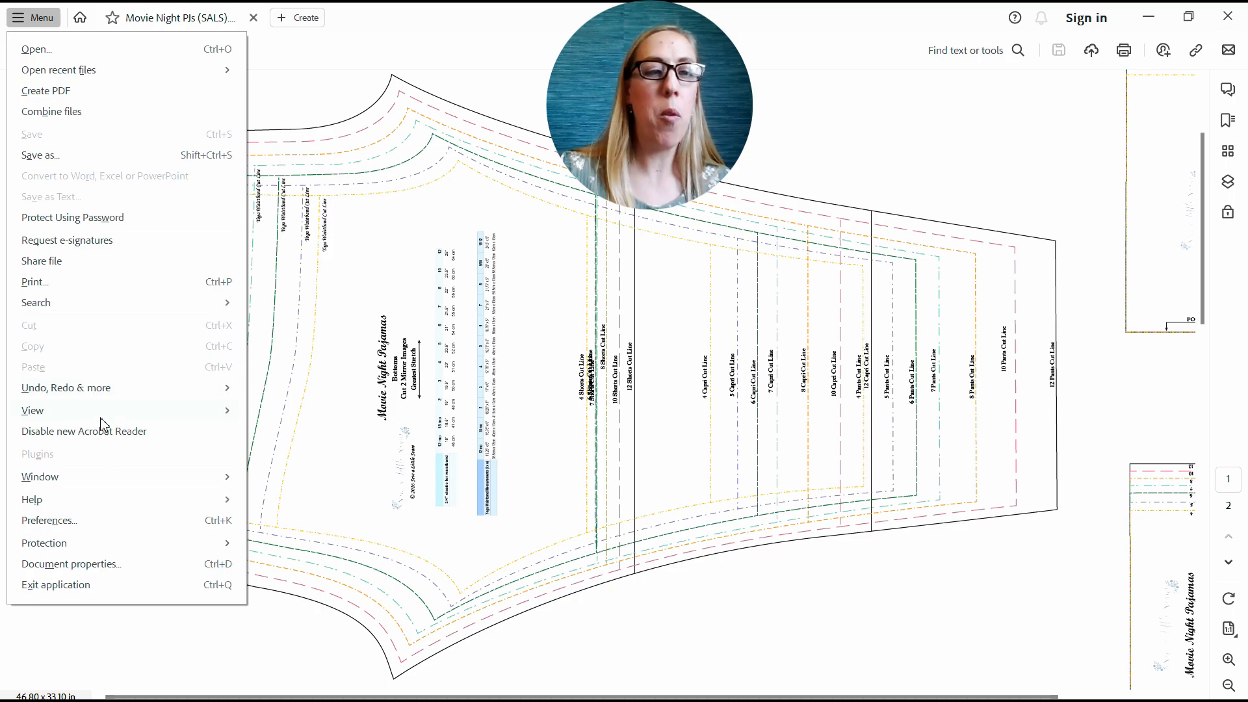
mouse_move(102, 416)
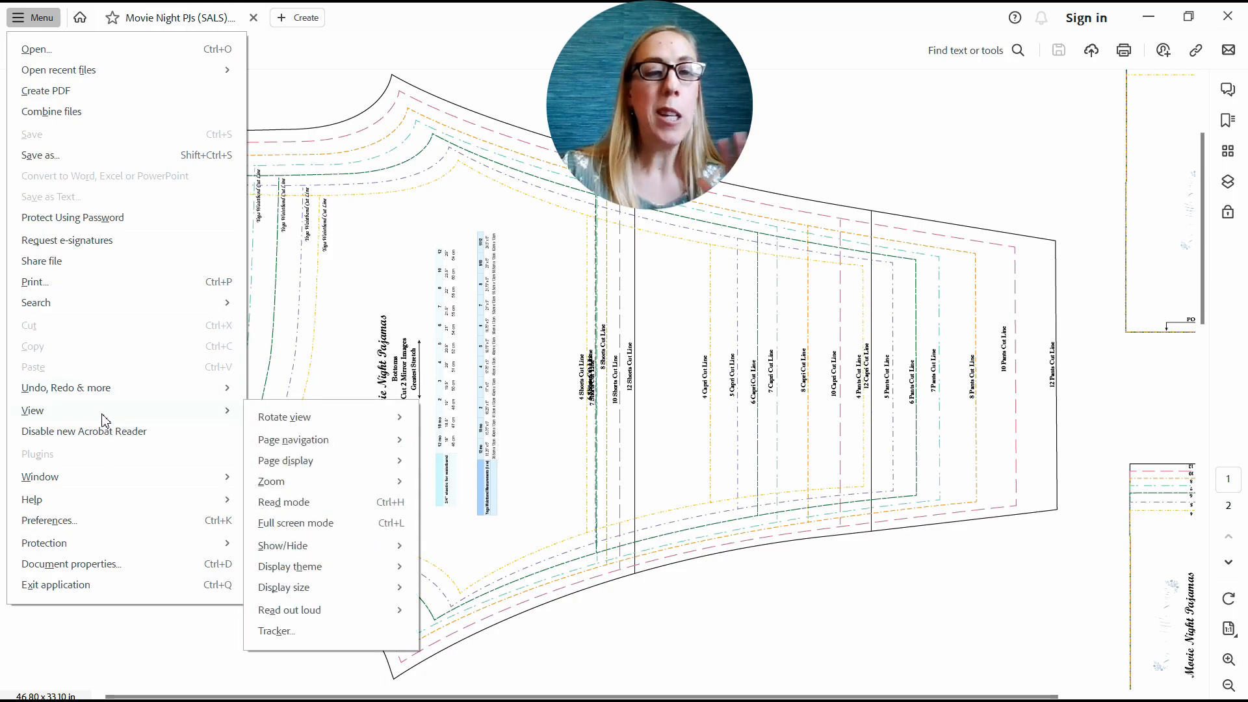
mouse_move(299, 420)
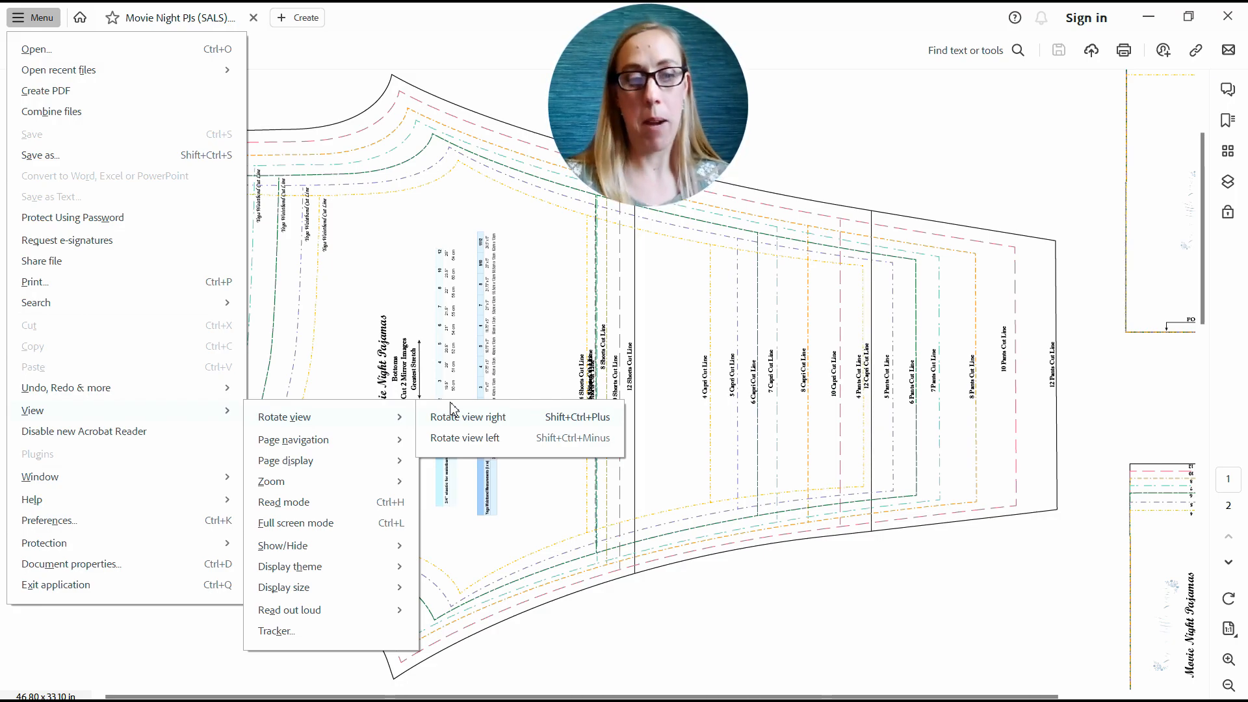
mouse_move(366, 489)
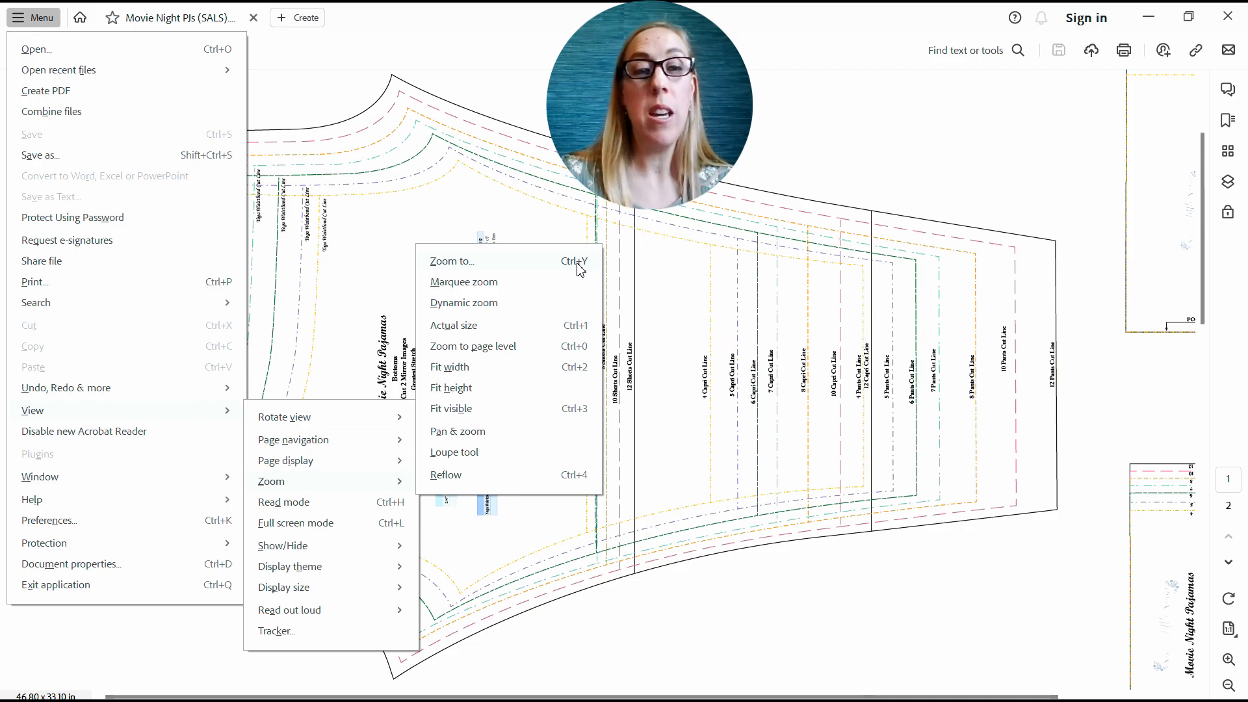
mouse_move(325, 554)
mouse_move(534, 553)
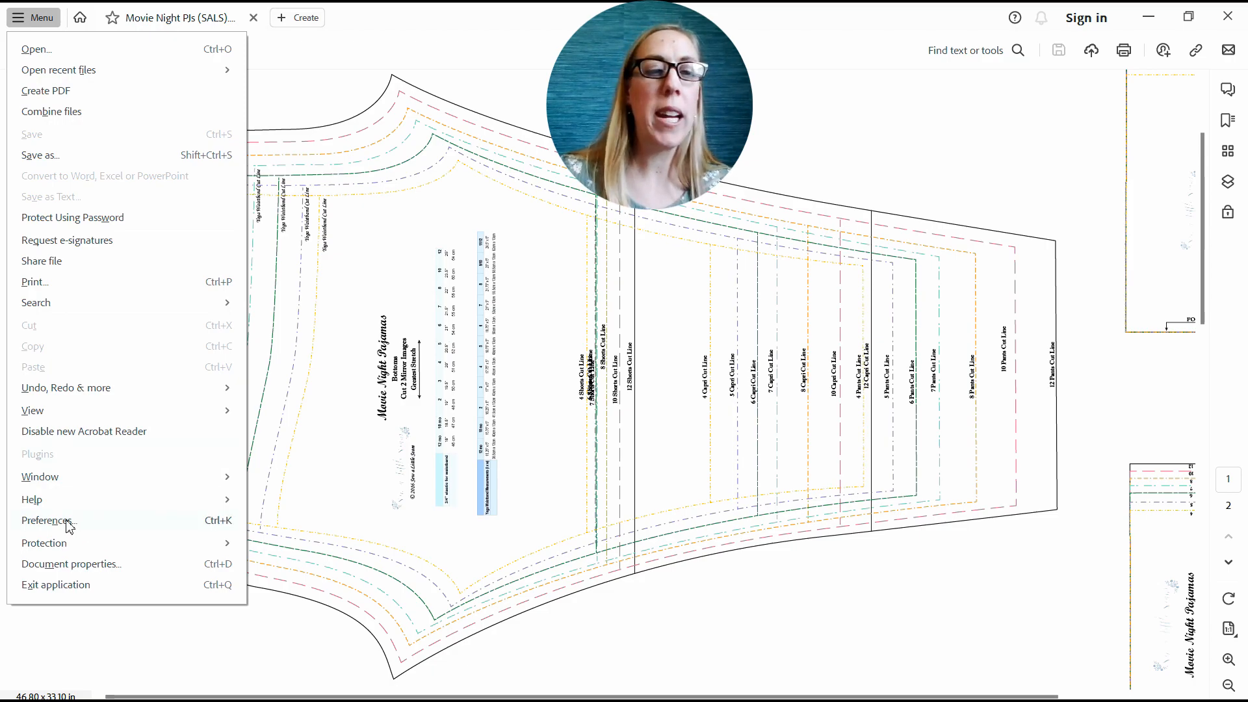
- In the accessibility preferences, turn on Replace Document Colors, try the high-contrast colors and choose Custom Color
click(221, 525)
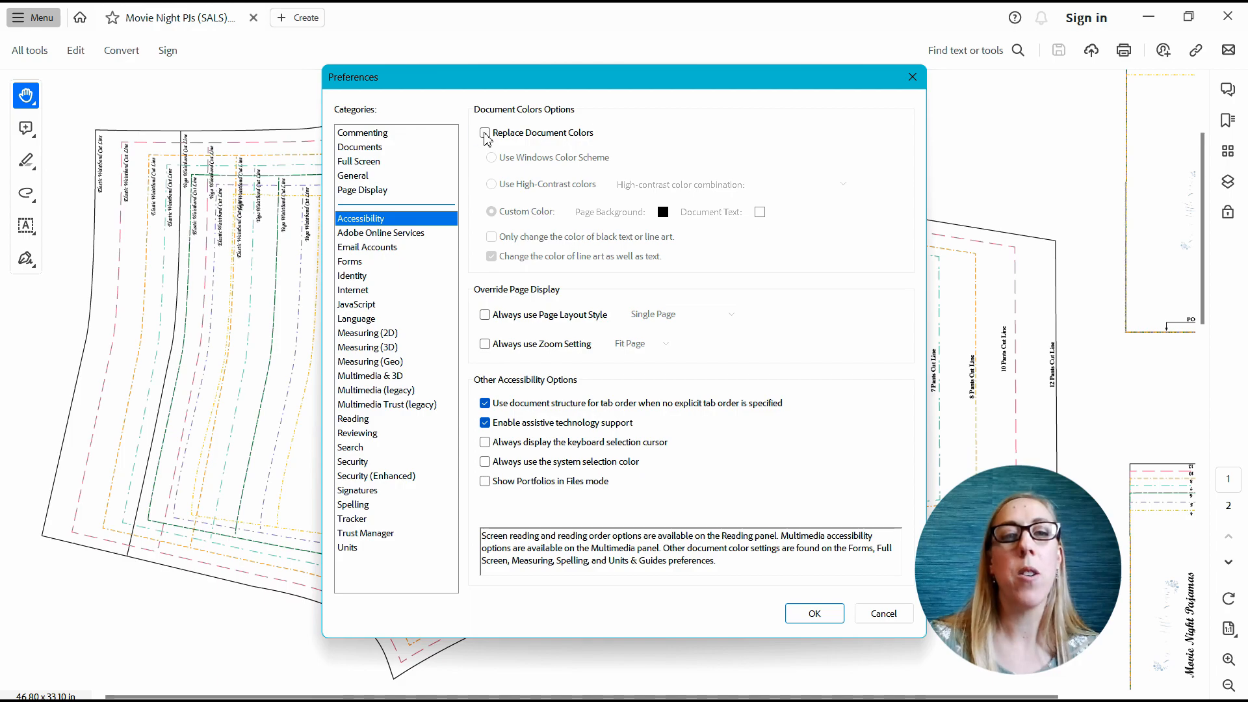
click(484, 133)
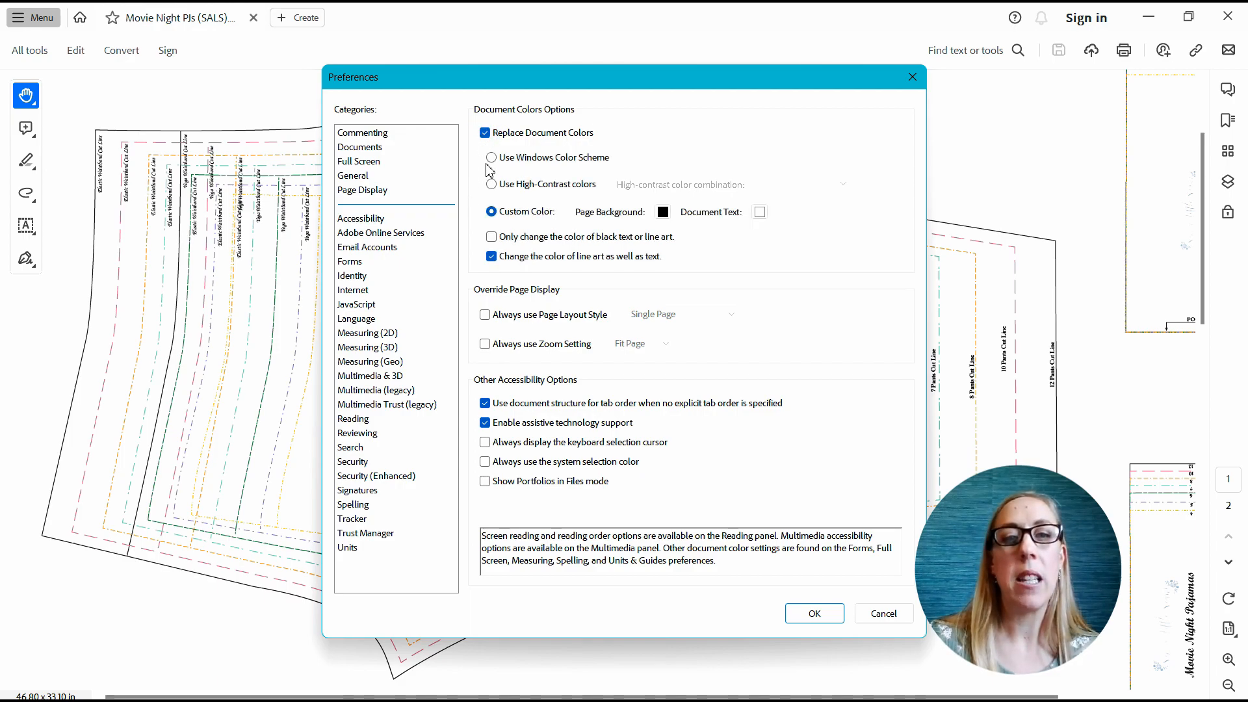
click(493, 185)
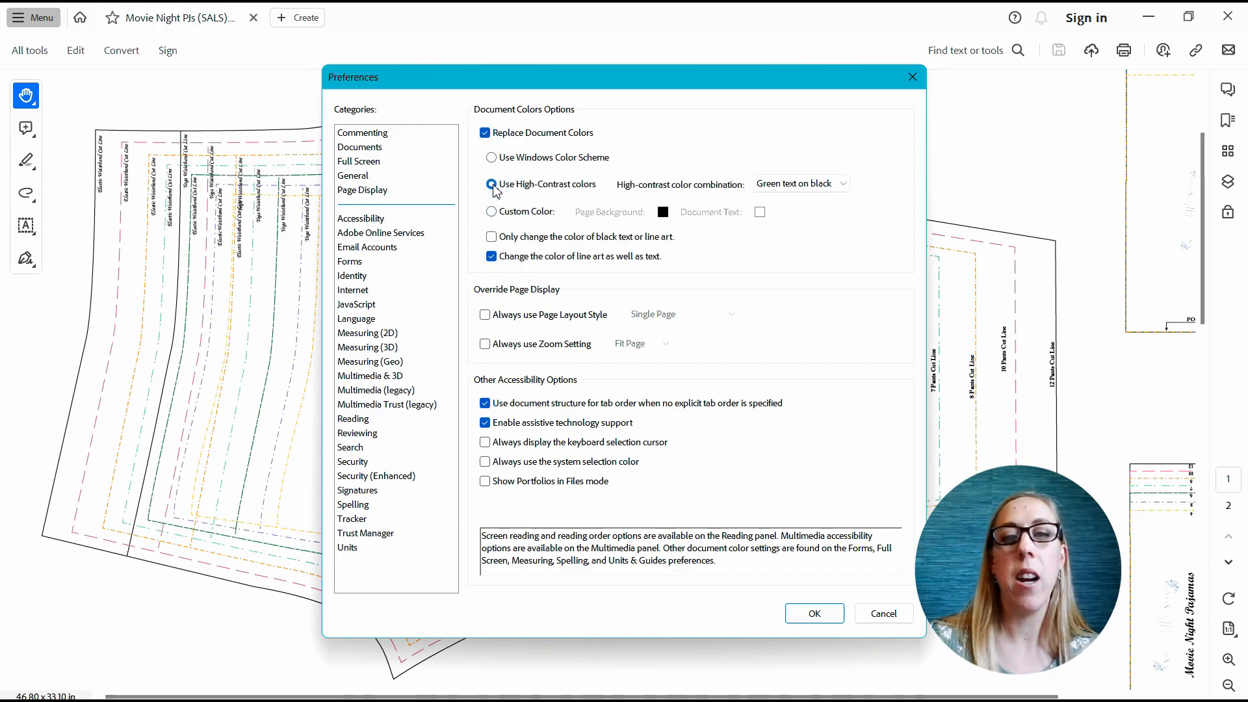
click(492, 212)
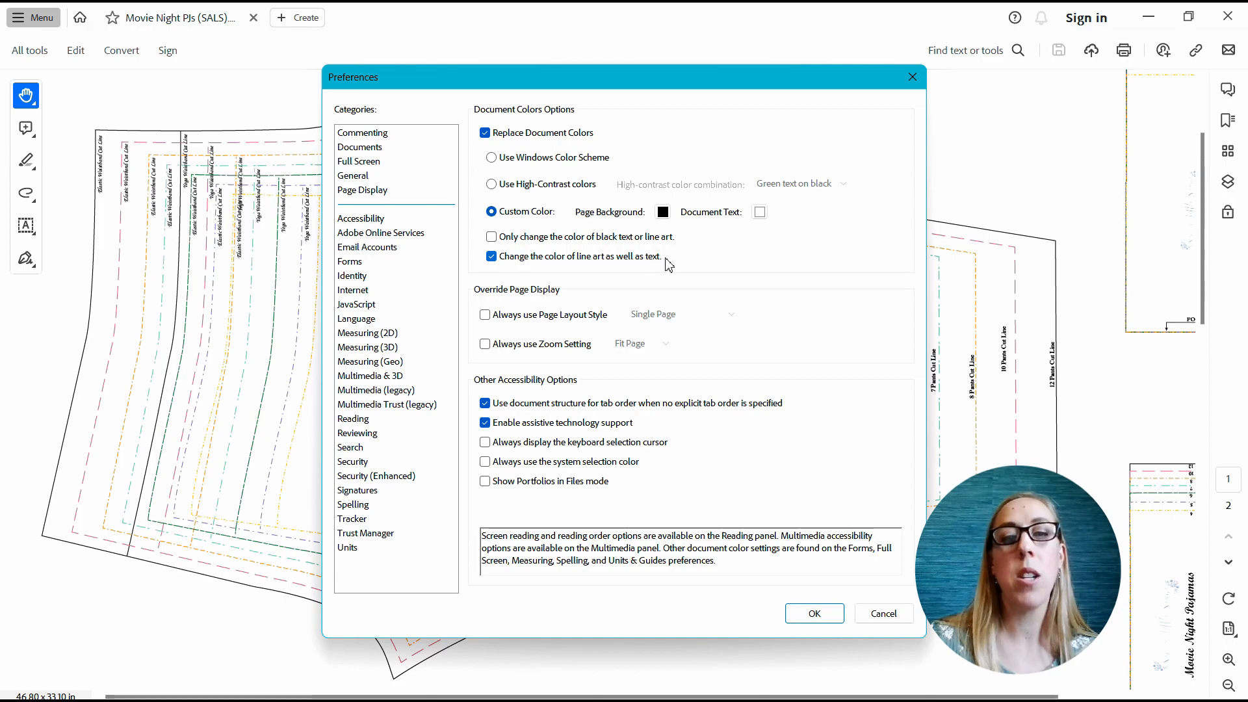
- Review the Full Screen and Page Display preferences, and apply the custom document colors to the pattern
click(378, 162)
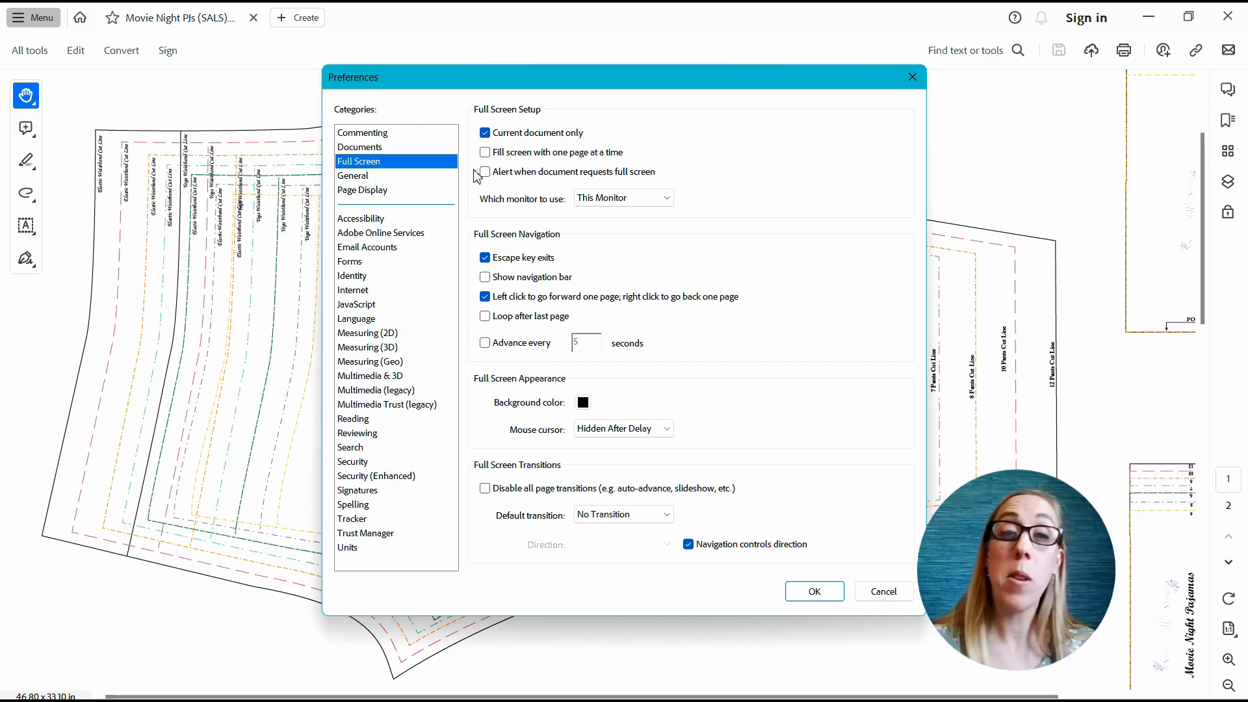
click(398, 193)
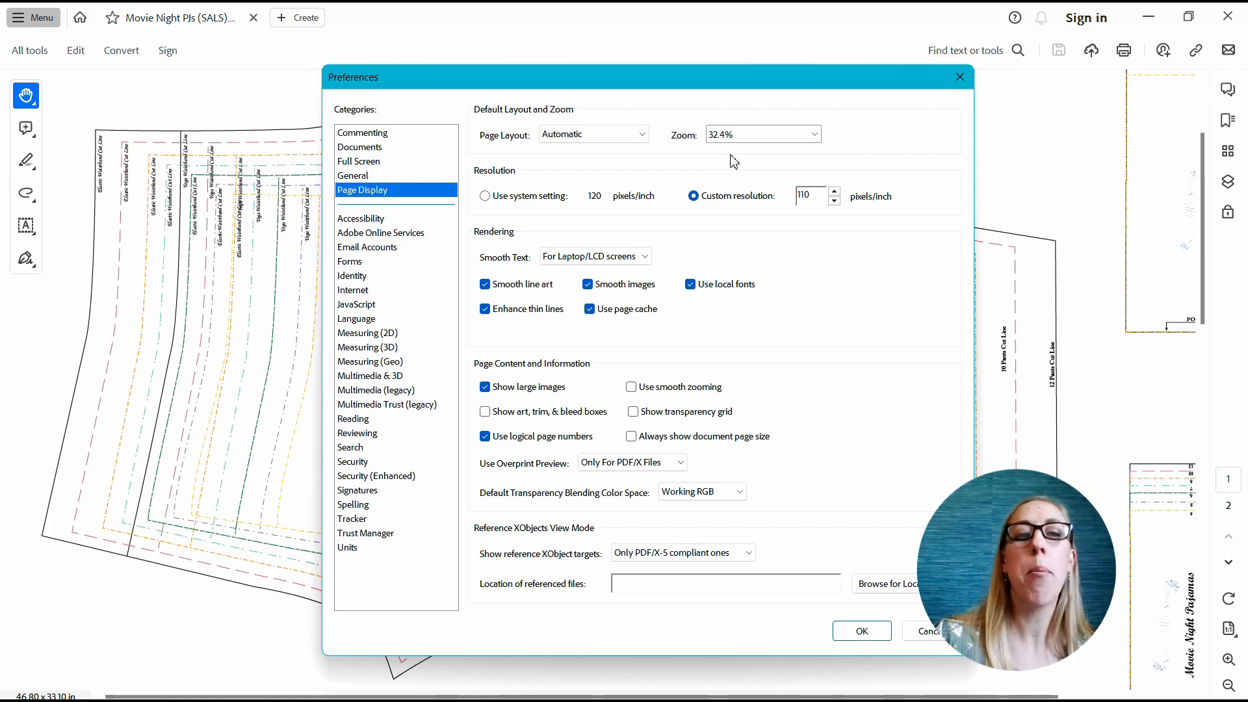
click(865, 631)
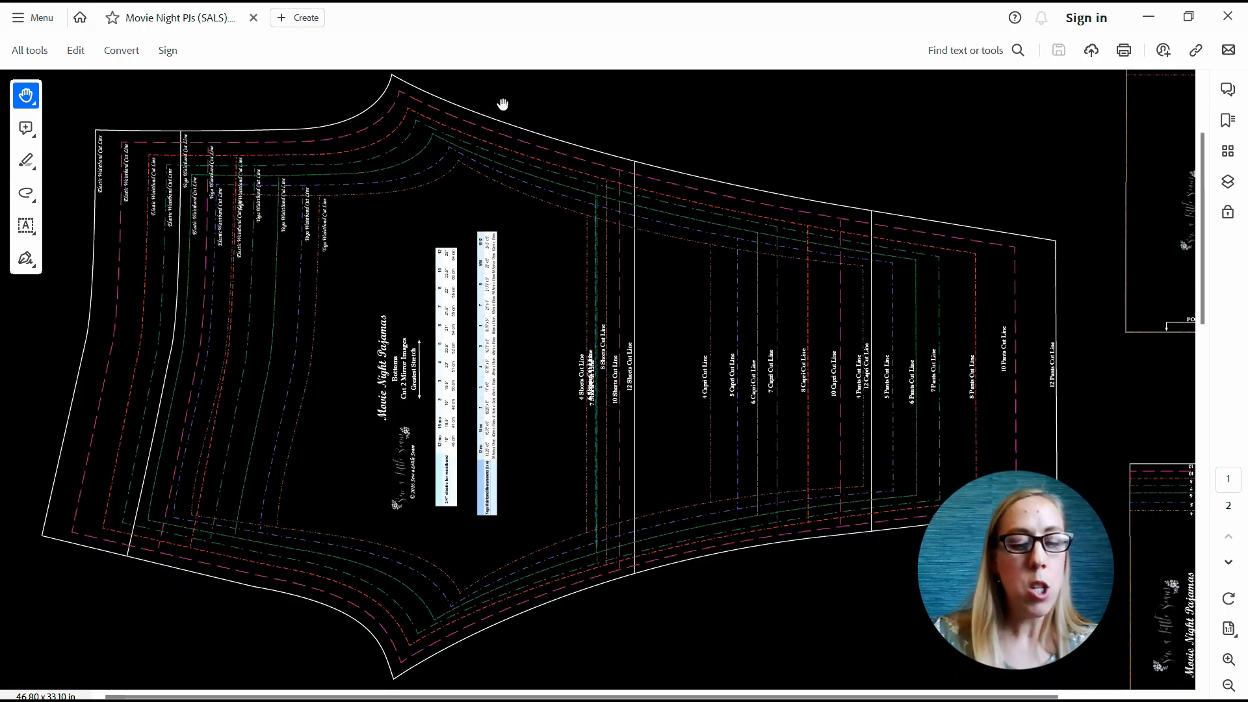
- Turn off Replace Document Colors in the accessibility preferences and apply the change
key(ctrl)
key(ctrl+k)
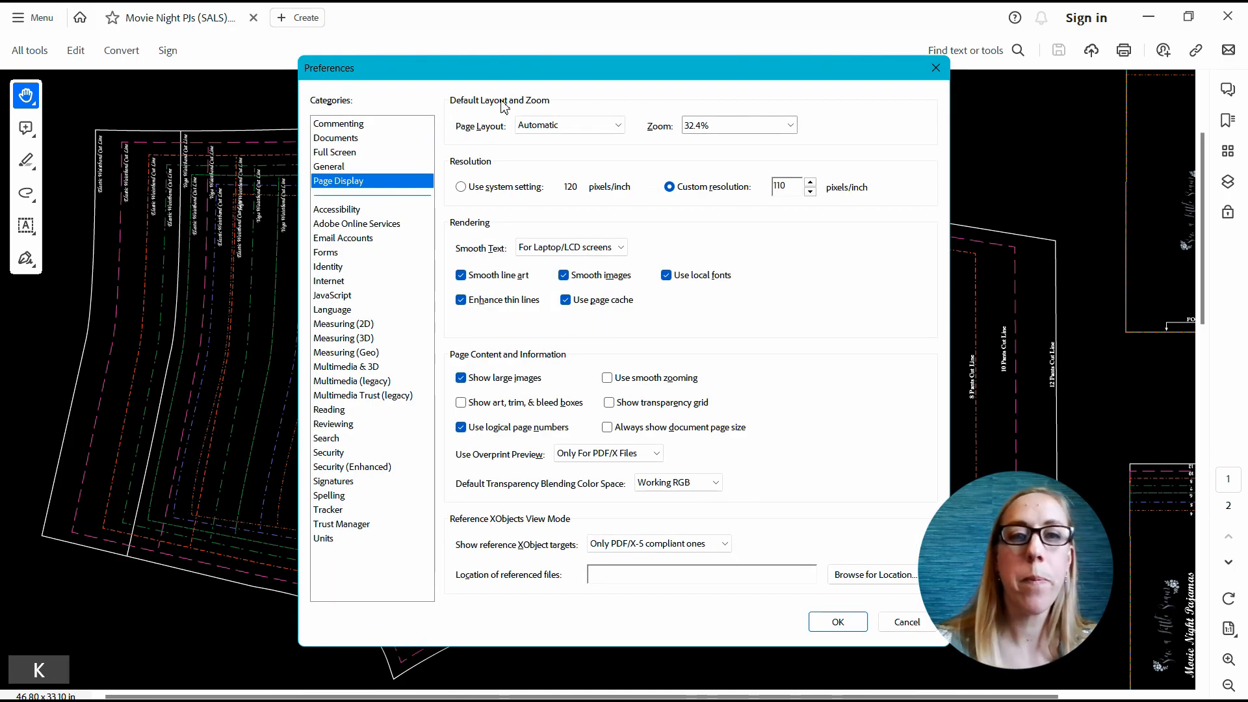
click(338, 209)
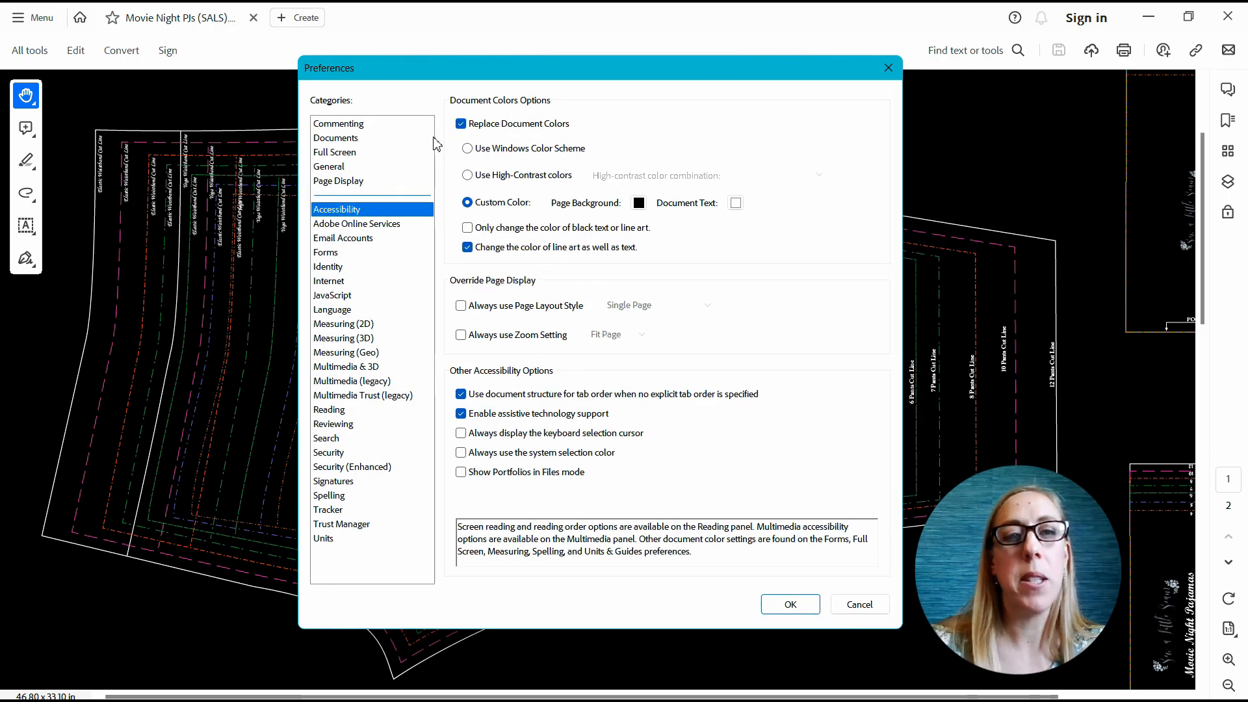
click(462, 124)
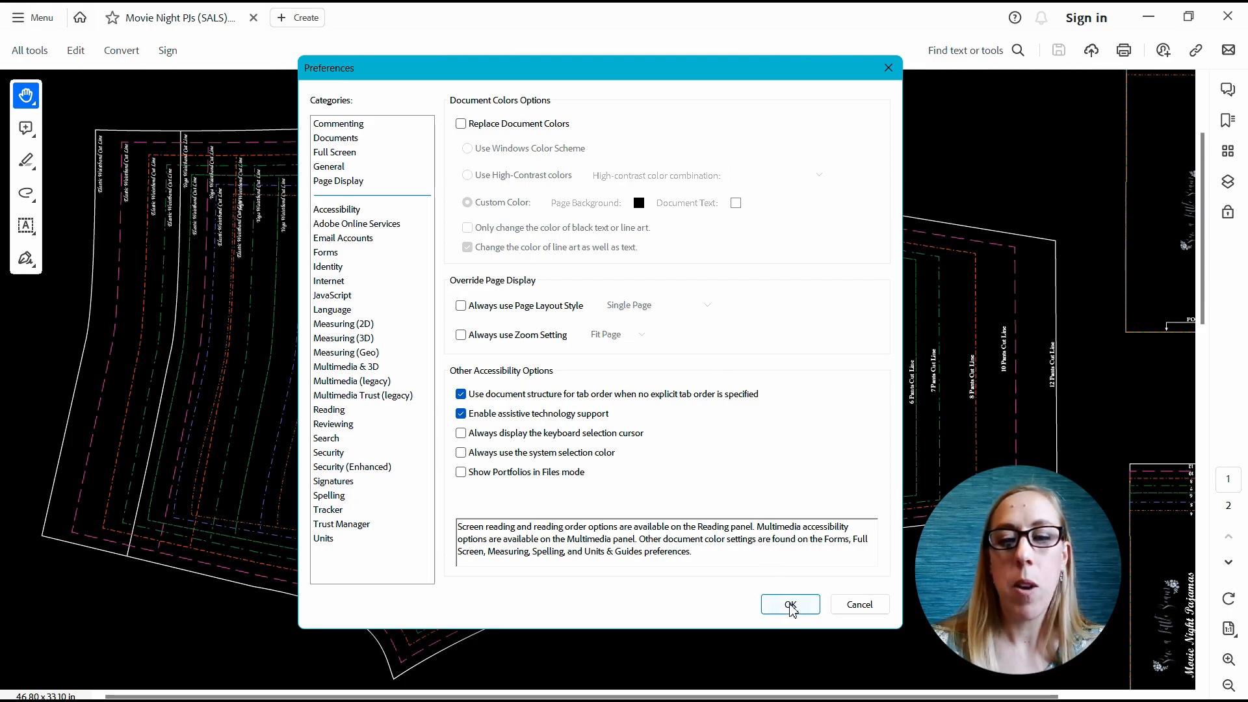
click(791, 605)
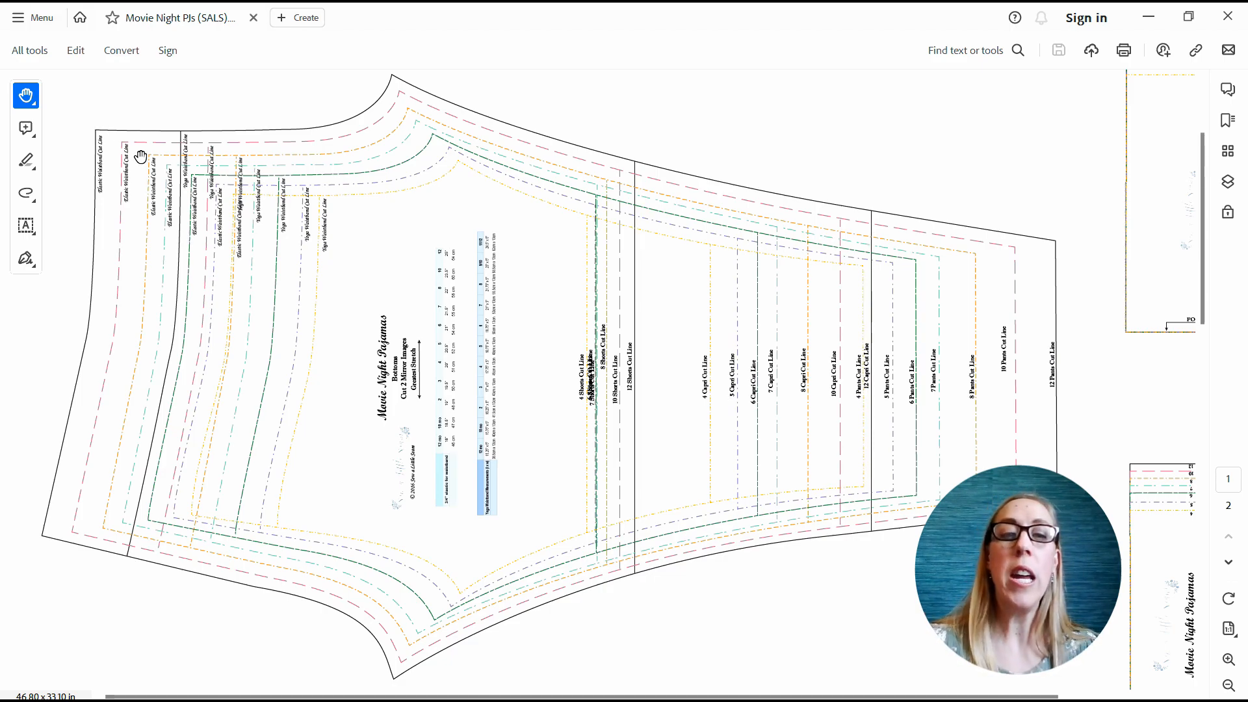
- Zoom in two levels on the waistband end of the pants pattern piece
scroll(877, 368, up, 3)
scroll(877, 369, up, 1)
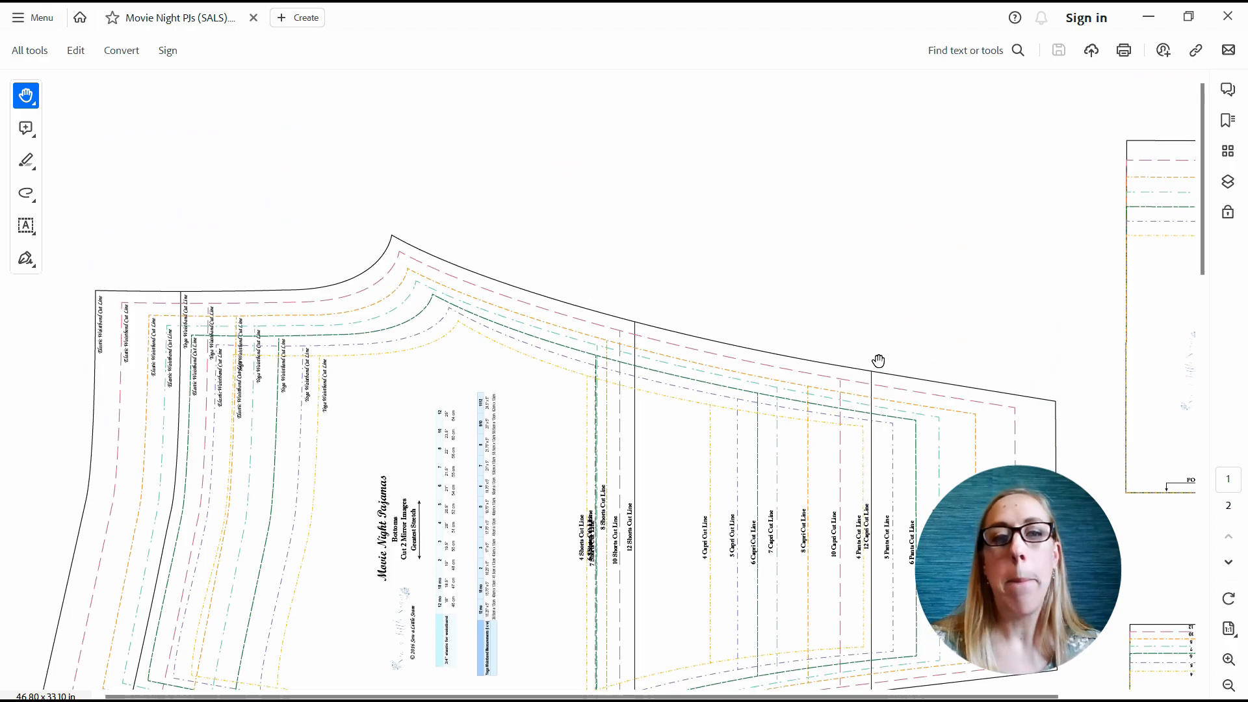
click(1228, 659)
click(1228, 659)
scroll(719, 252, down, 3)
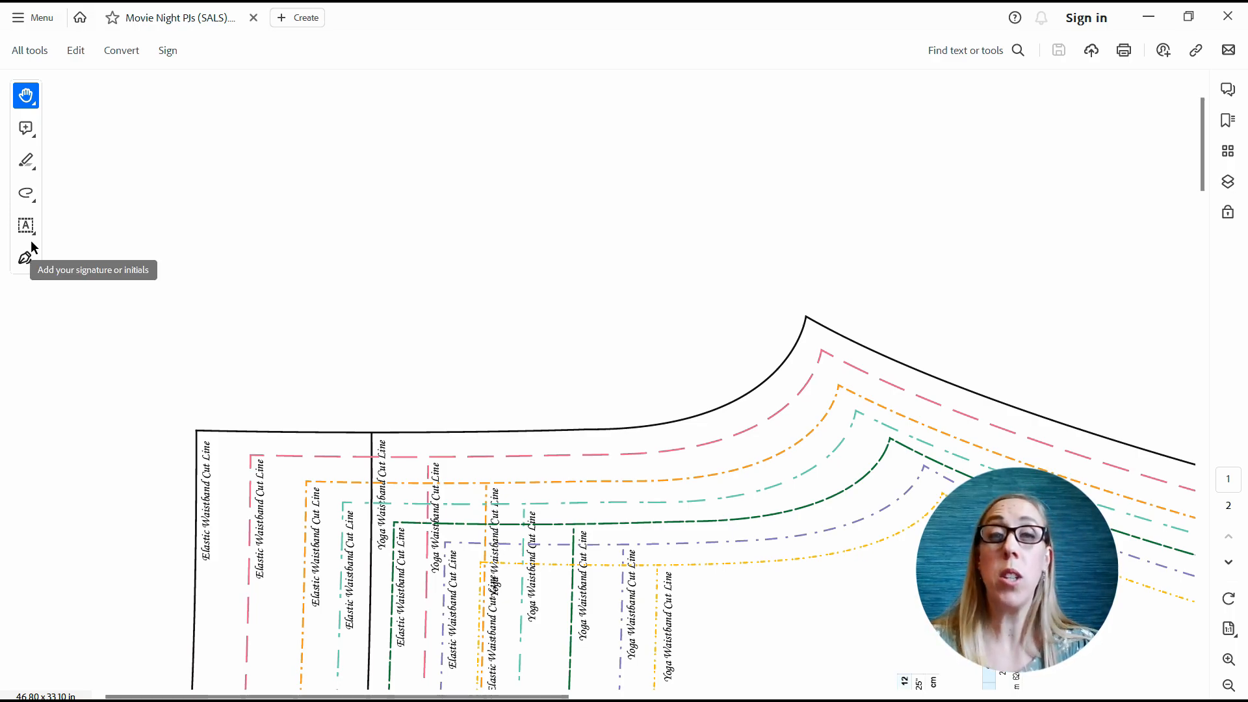
- Switch to the Select tool and try selecting around the waistband cut lines
click(33, 102)
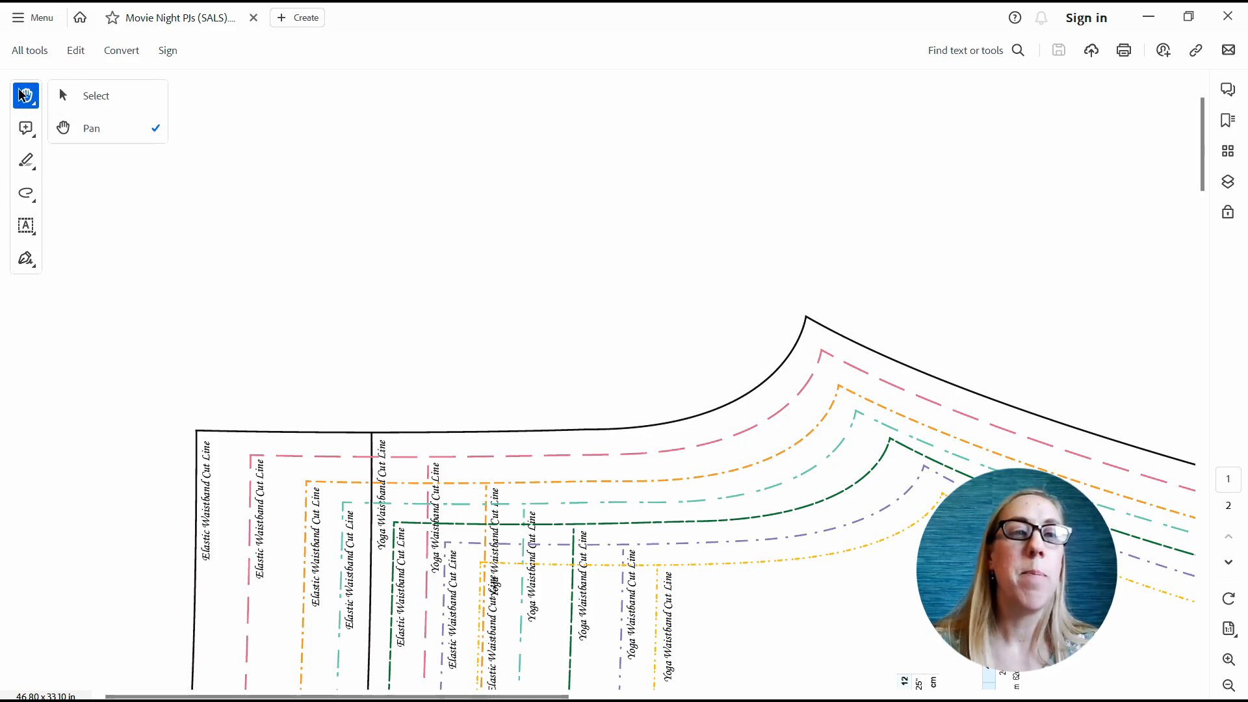
click(74, 96)
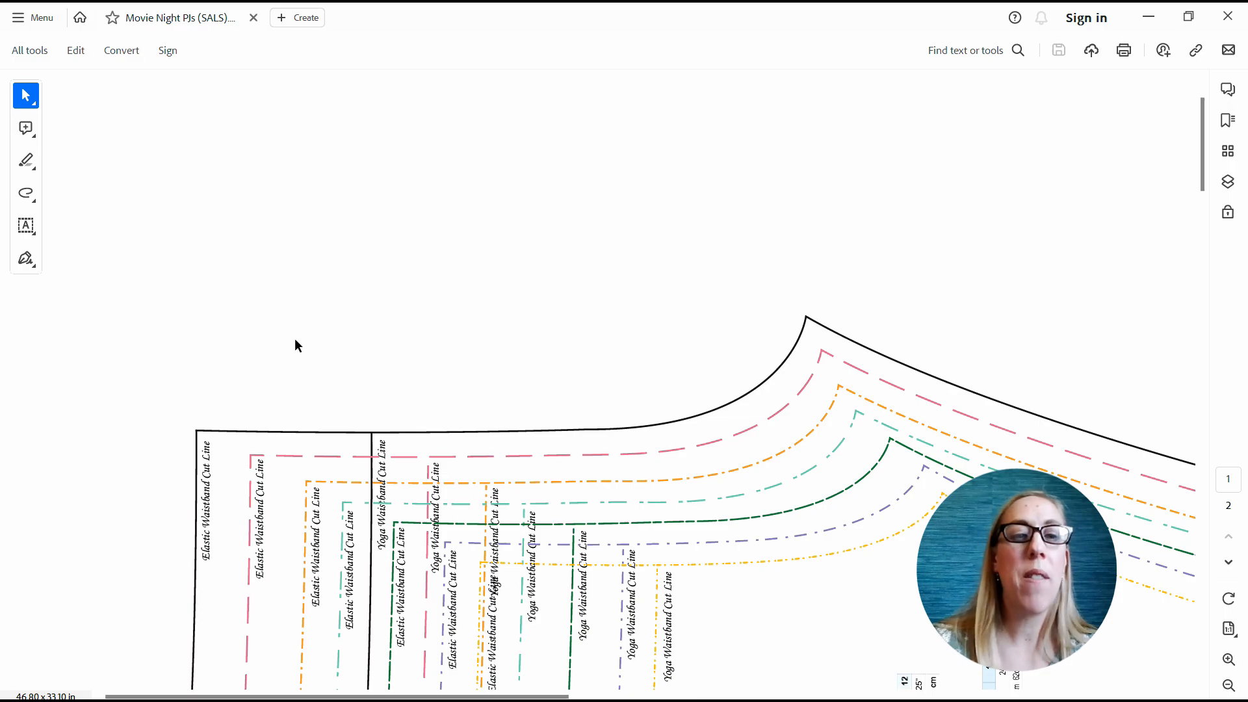
click(274, 434)
click(447, 442)
click(513, 452)
click(553, 530)
- Switch to the Pan tool and move the pattern page around with it
click(29, 103)
click(84, 130)
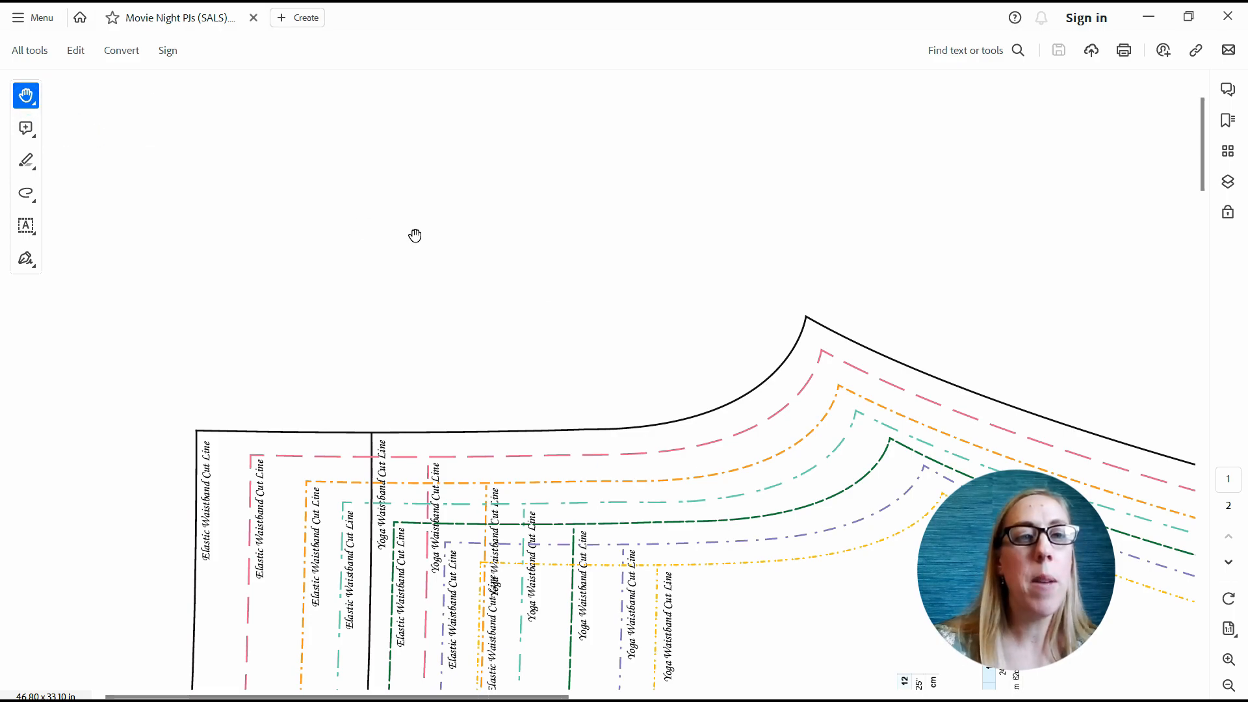
drag(678, 353, 626, 89)
drag(457, 462, 588, 203)
drag(420, 415, 494, 263)
drag(429, 298, 431, 624)
drag(420, 176, 395, 207)
drag(421, 131, 443, 142)
- Add and post a comment reading "This is a comment" in the blank area above the pattern piece
click(26, 128)
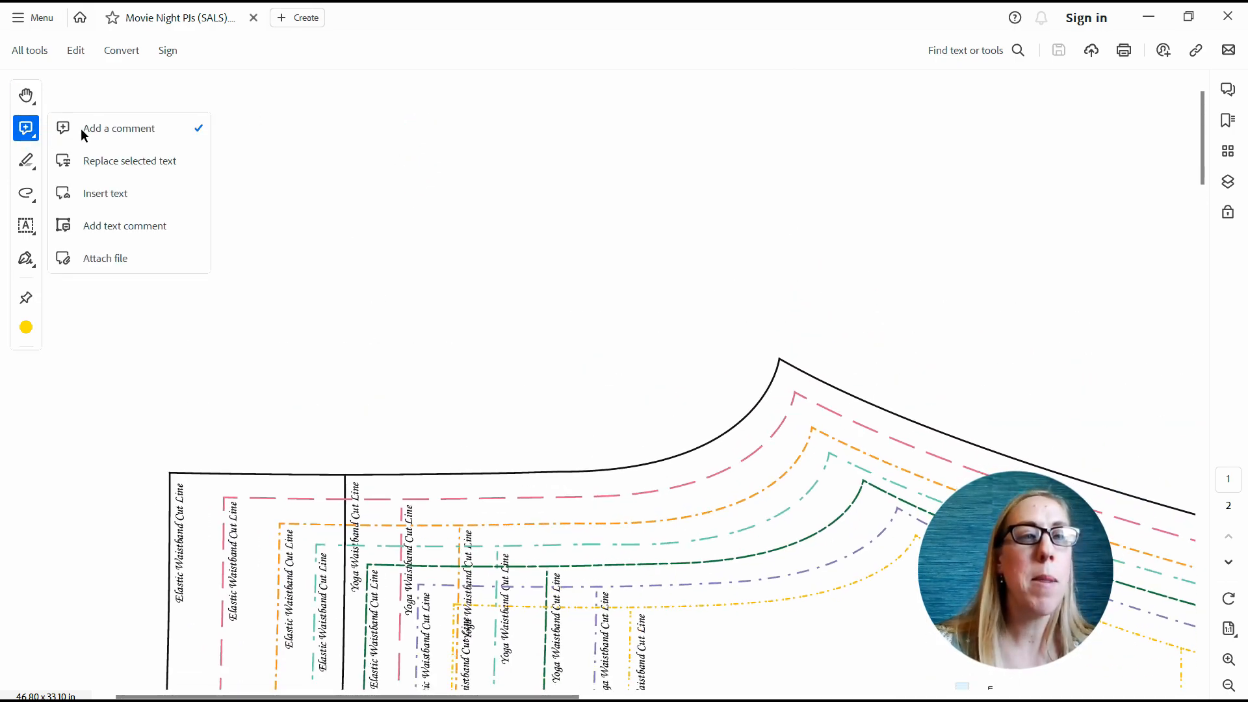
click(65, 134)
click(316, 155)
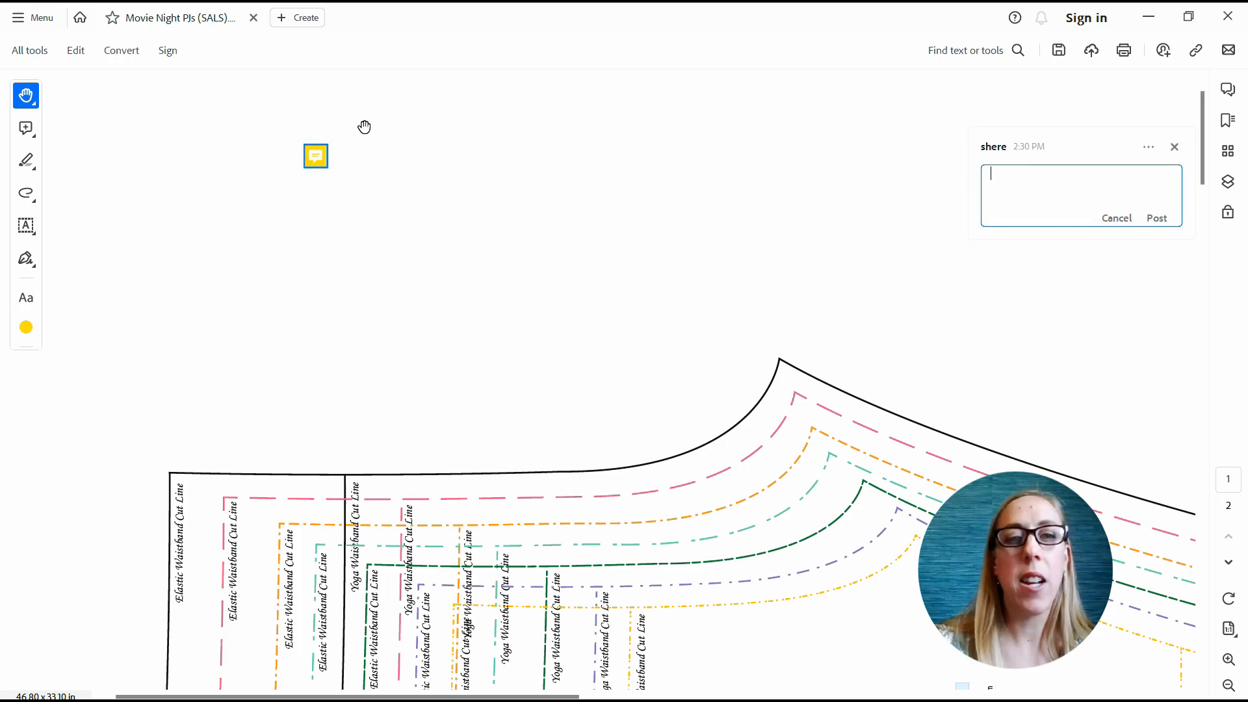
text(ada)
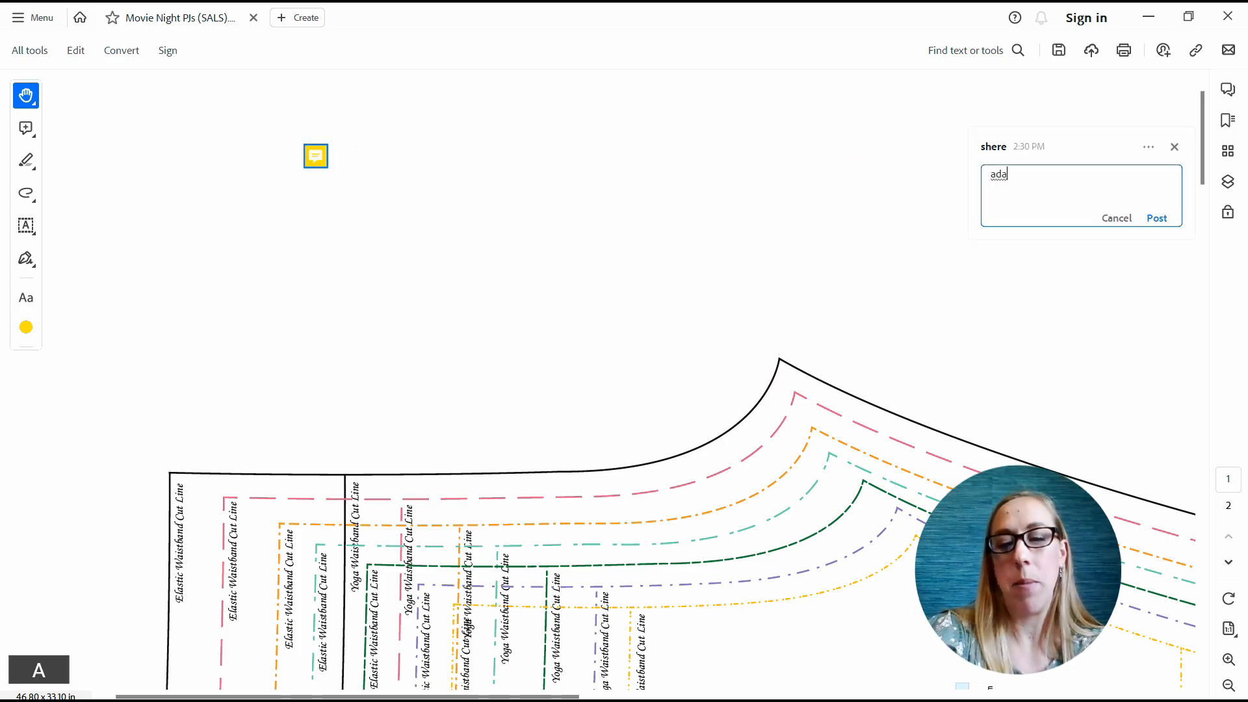
key(BackSpace)
key(BackSpace)
key(BackSpace)
text(This ti)
key(BackSpace)
key(BackSpace)
text(is a comment)
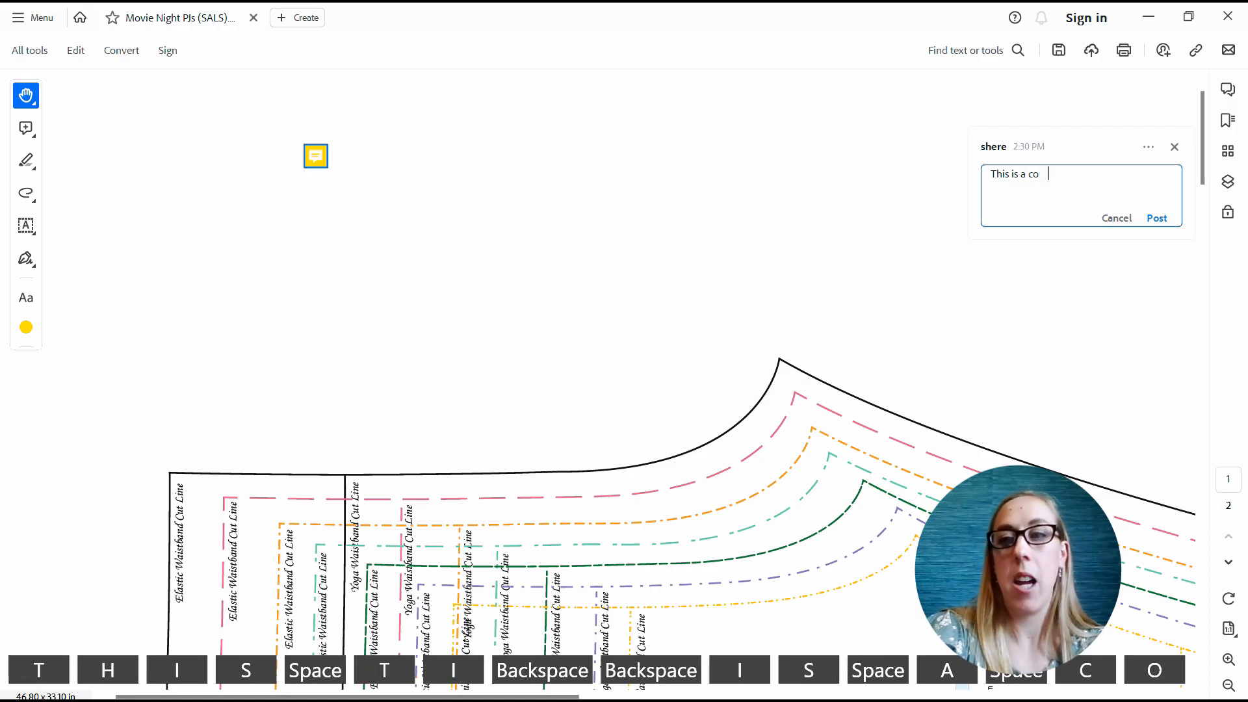
click(1153, 218)
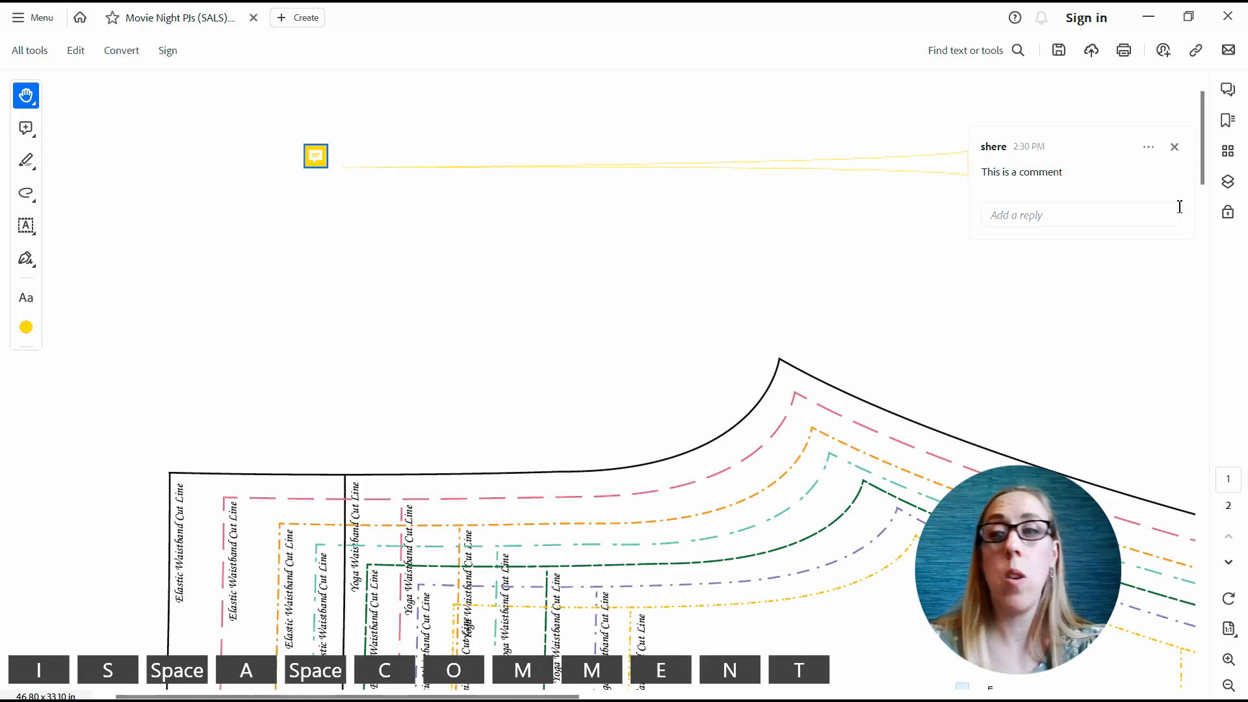
- Close the posted comment and delete its note from the page
click(1174, 146)
click(309, 166)
key(Delete)
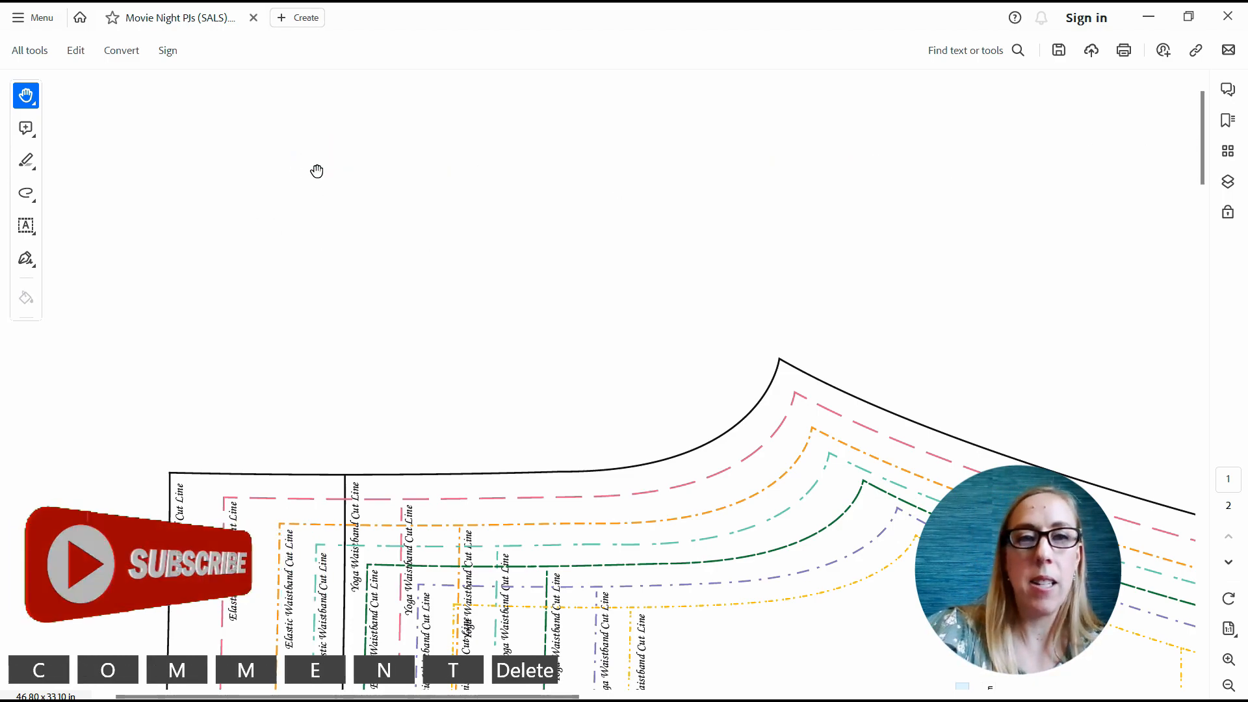
- Add a text comment reading "You can write a note on the pattern." in the blank area above the pattern piece
click(28, 127)
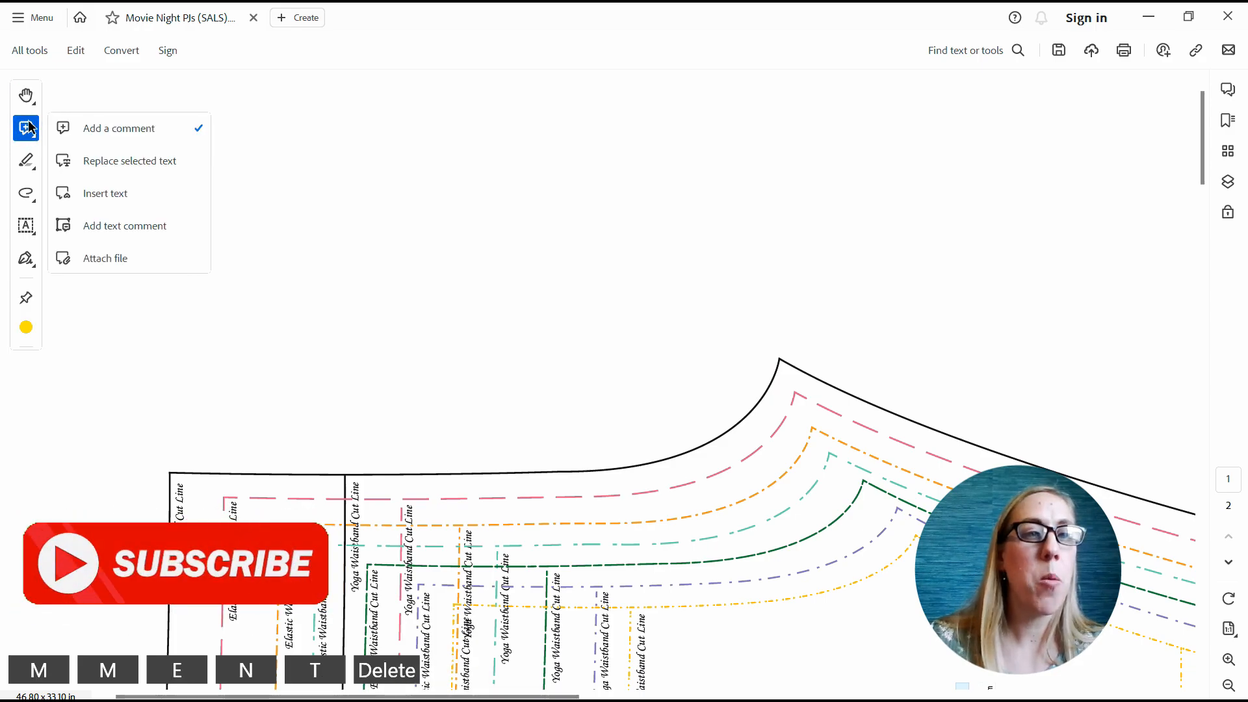
click(101, 225)
click(209, 180)
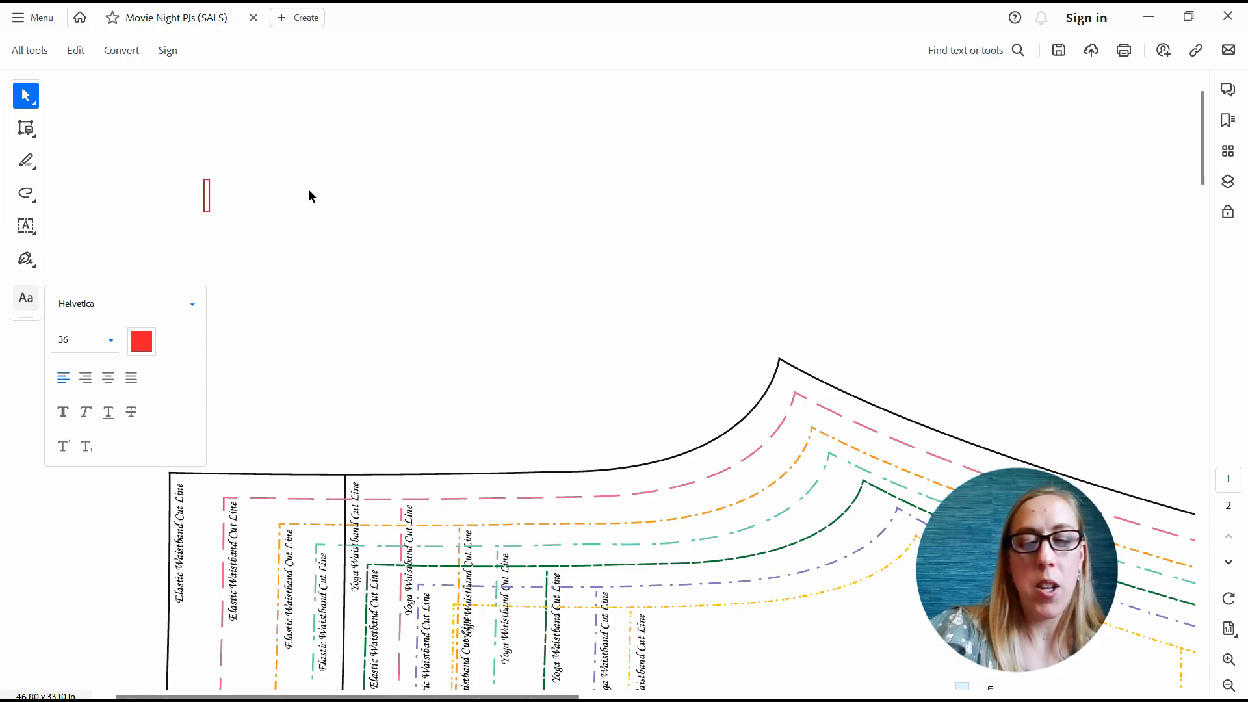
text(You can write a )
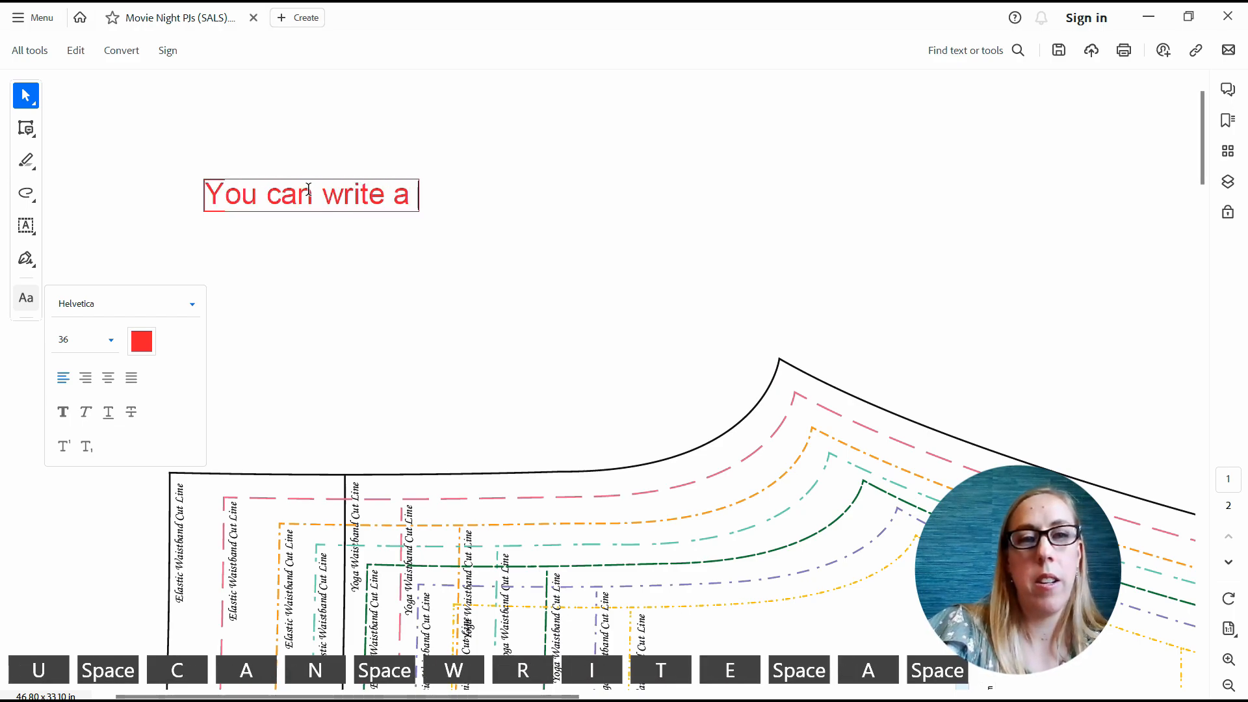
text(note on the pattern)
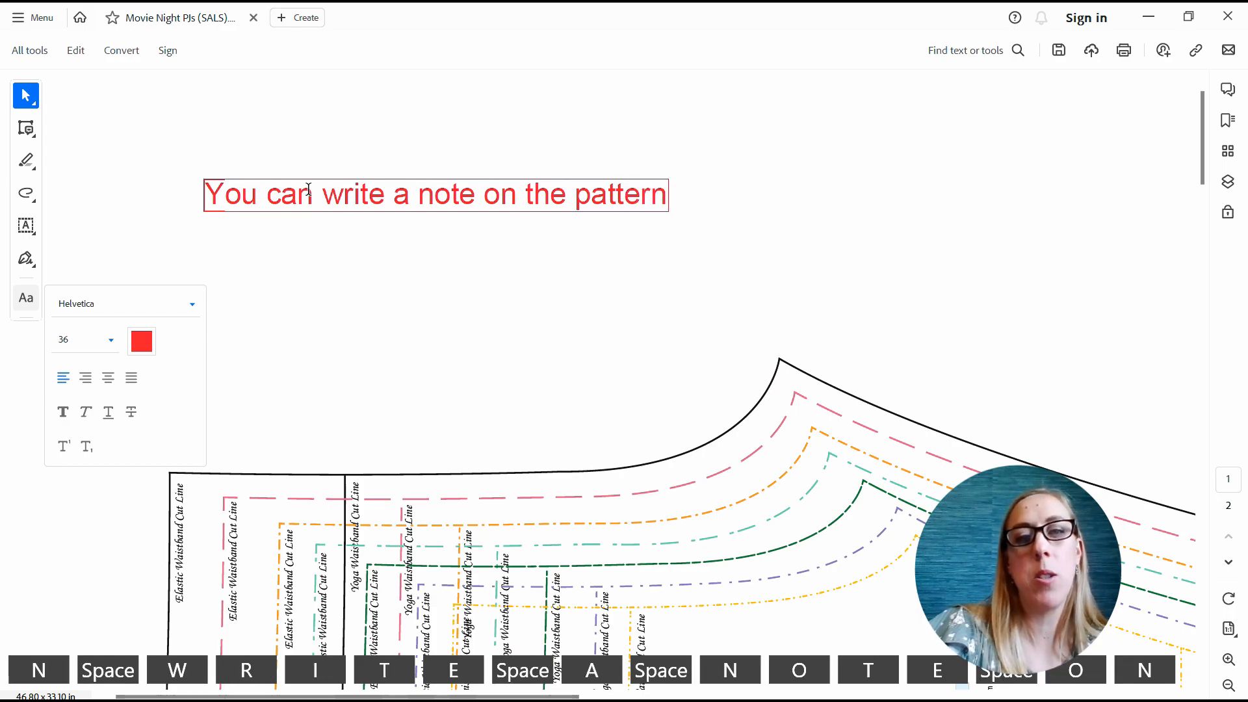
text(.)
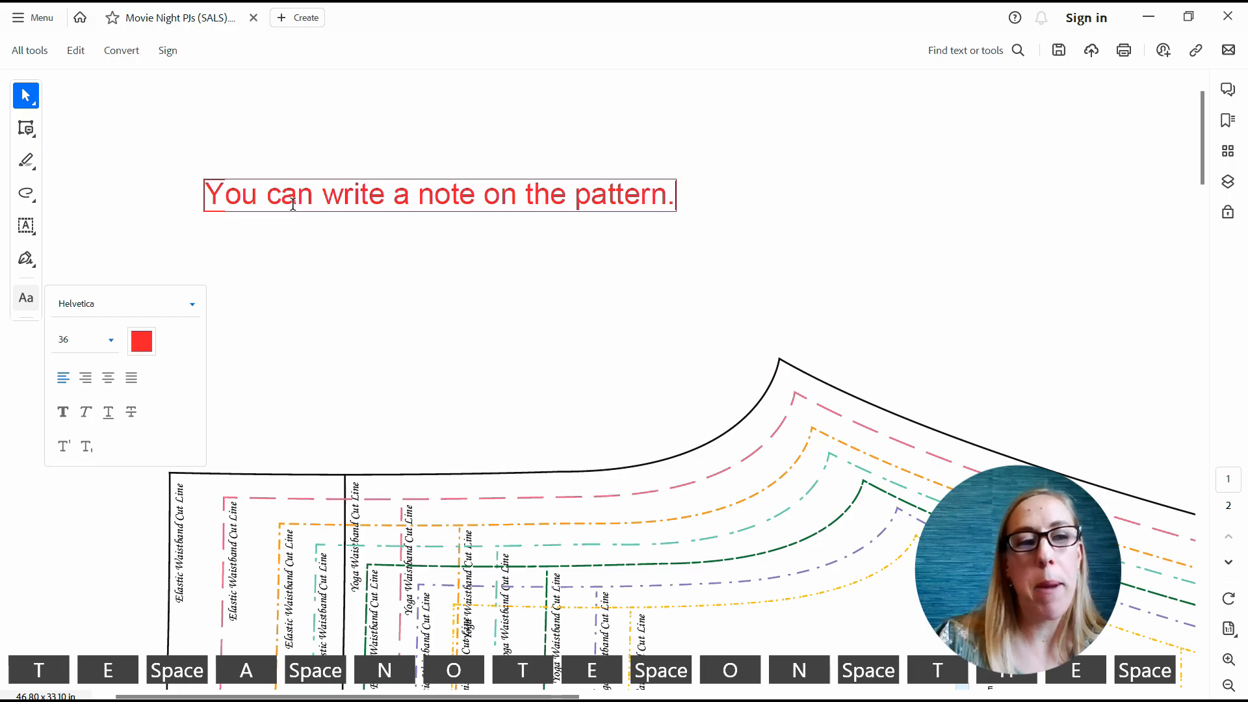
click(26, 128)
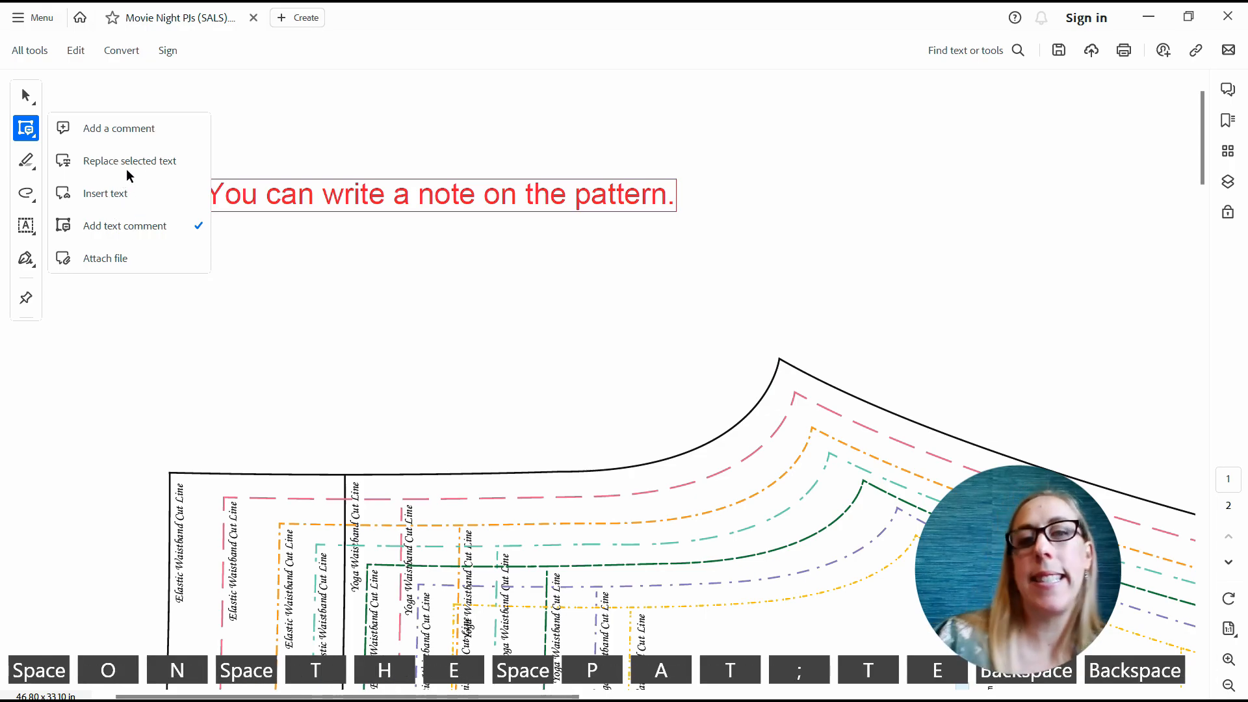
click(446, 109)
- Highlight the title "Movie Night Pajamas" and the text "Cut 2 Mirror Images" on the pattern piece in yellow
click(28, 166)
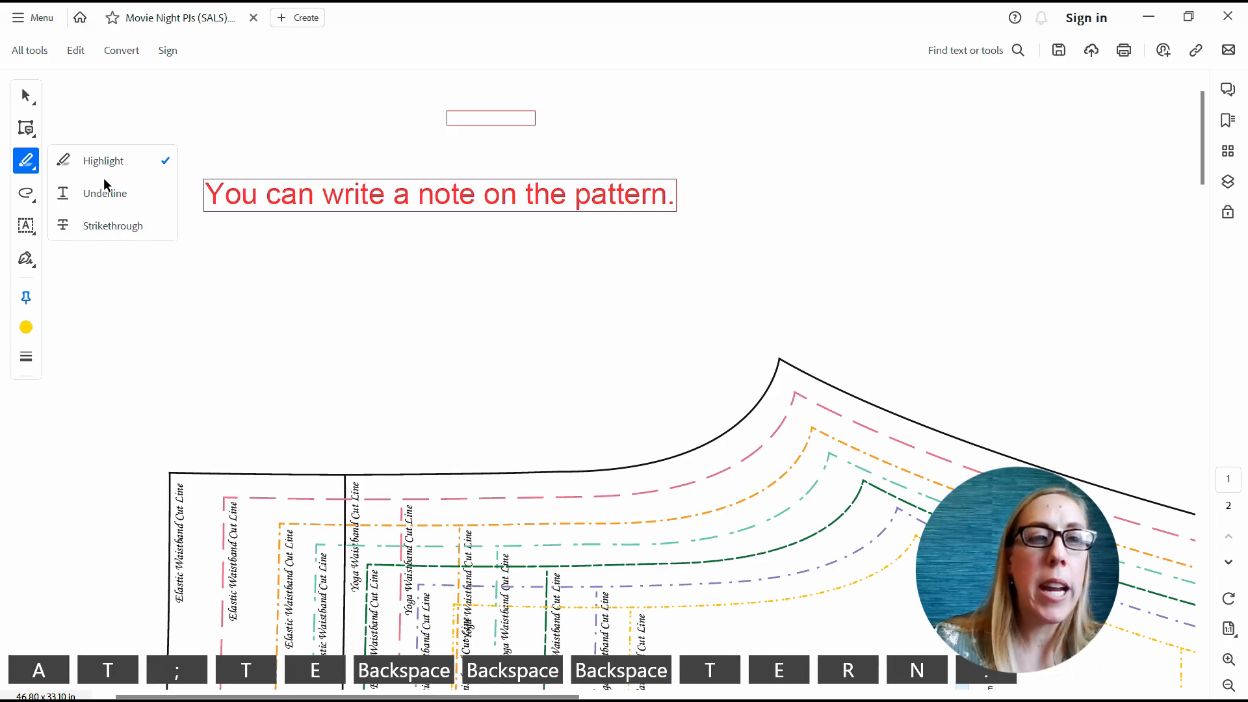
drag(1202, 138, 1202, 205)
scroll(827, 344, down, 2)
mouse_move(760, 563)
mouse_down()
mouse_move(784, 384)
mouse_move(755, 404)
mouse_move(741, 553)
mouse_up()
drag(801, 487, 803, 524)
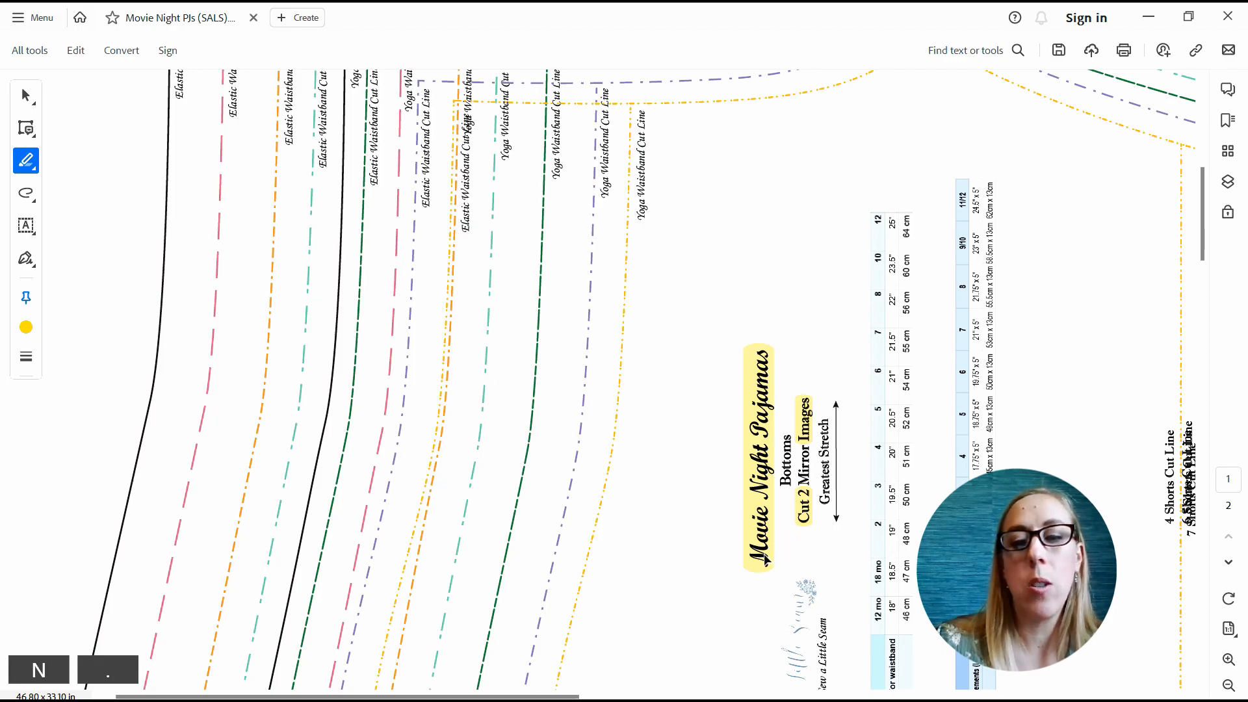
- Delete the highlights from the "Movie Night Pajamas" title and the words "Mirror Images"
click(767, 553)
click(852, 531)
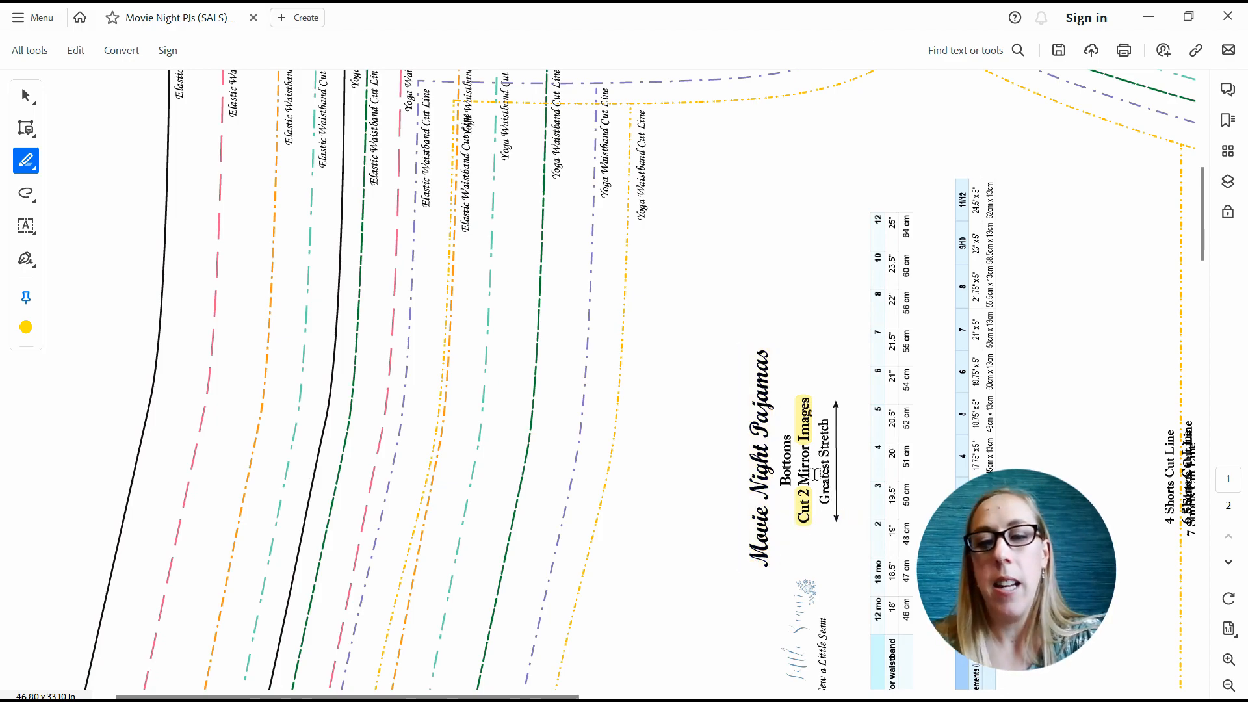
click(801, 443)
click(889, 411)
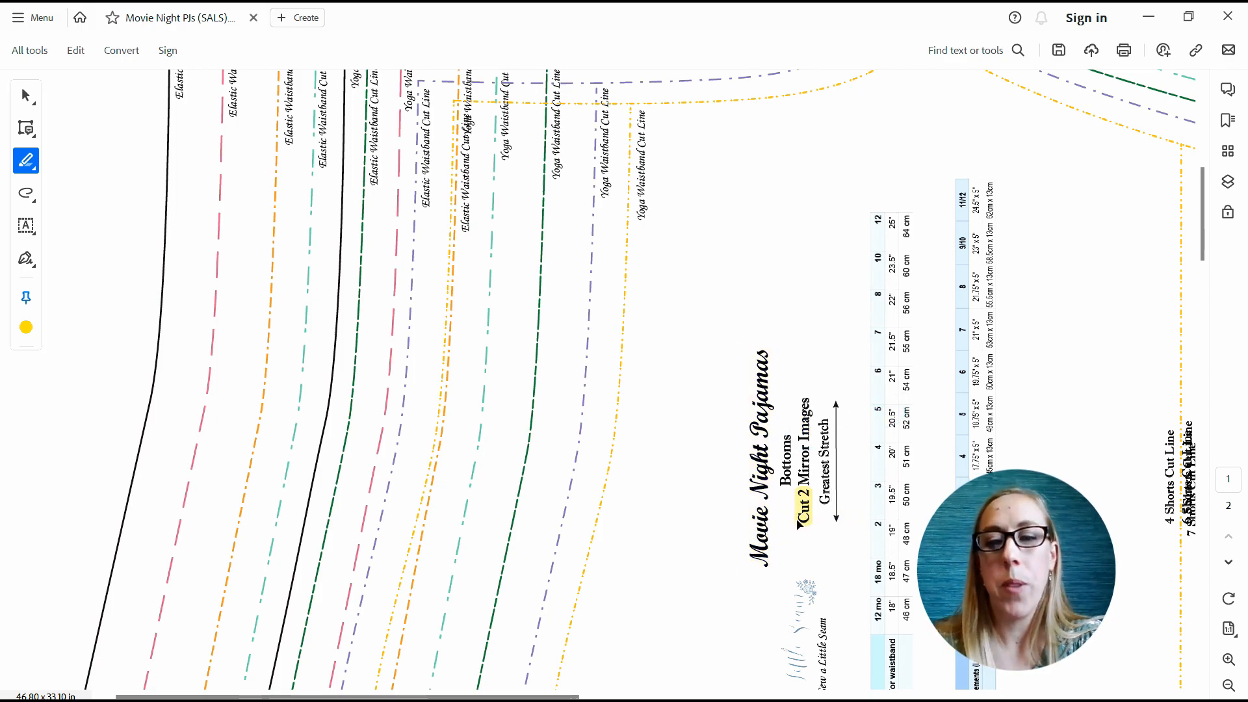
- Change the color of the "Cut 2" highlight to pink, and open and close its comment box
click(802, 512)
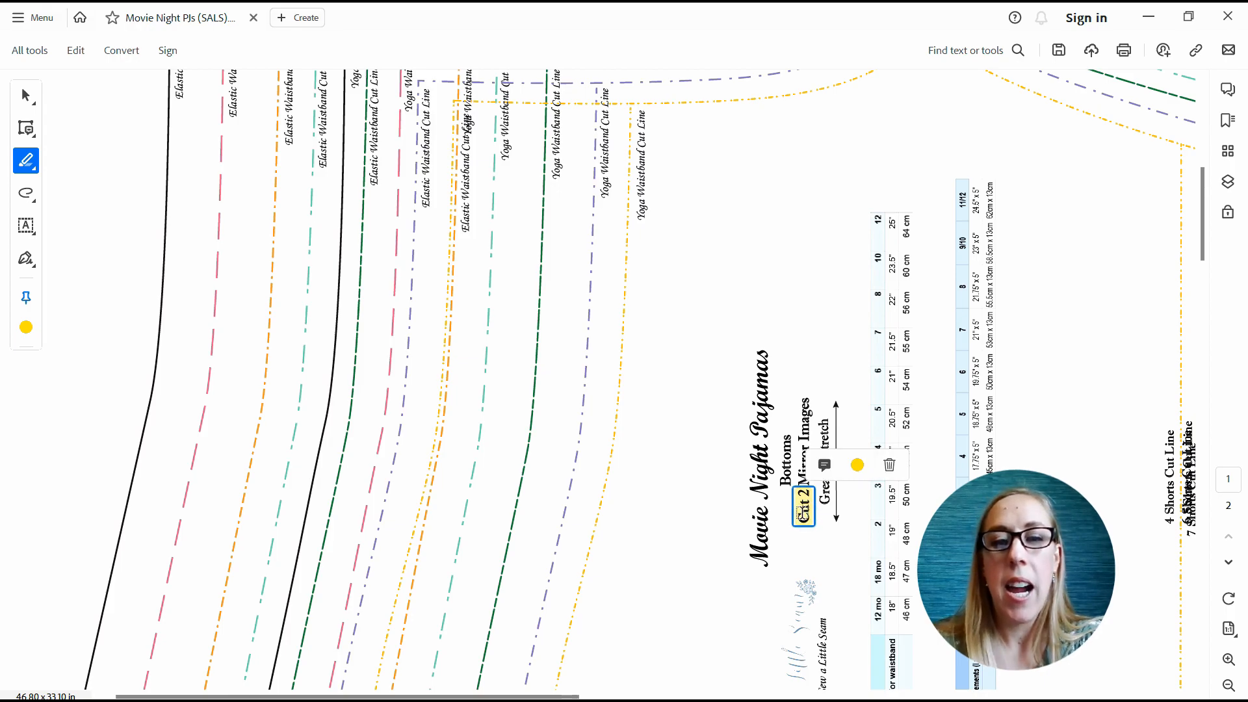
click(858, 466)
click(897, 399)
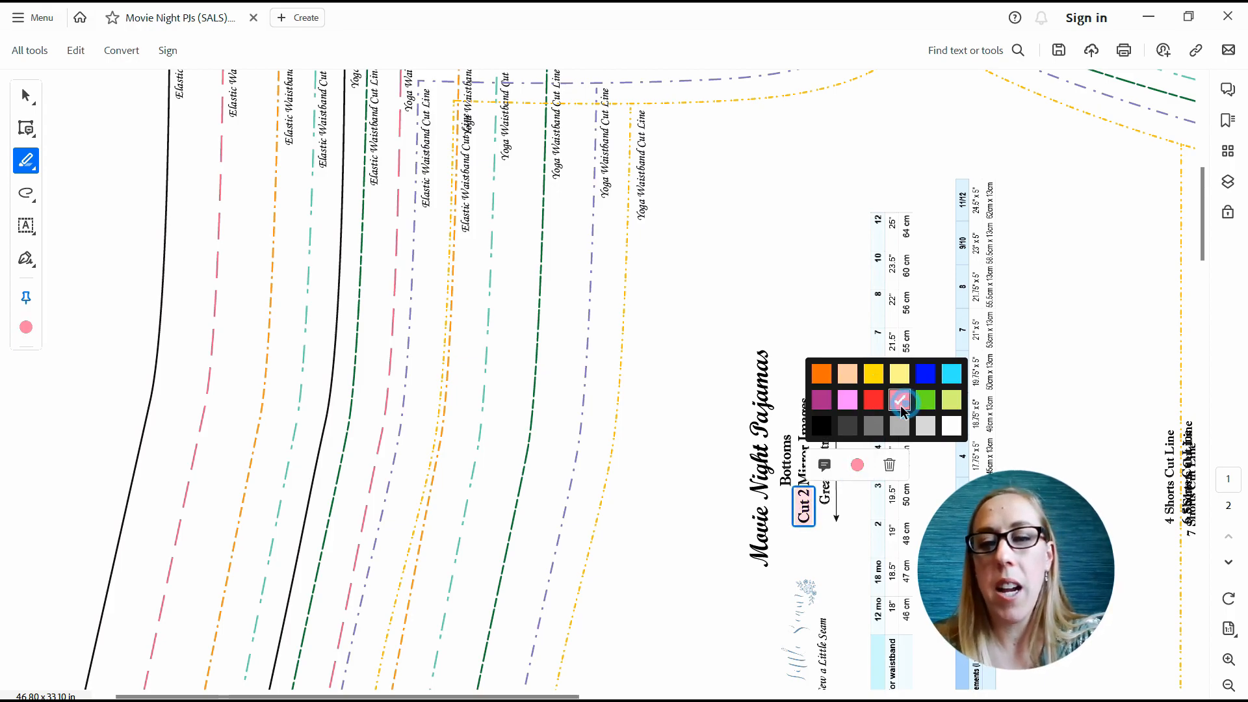
click(824, 464)
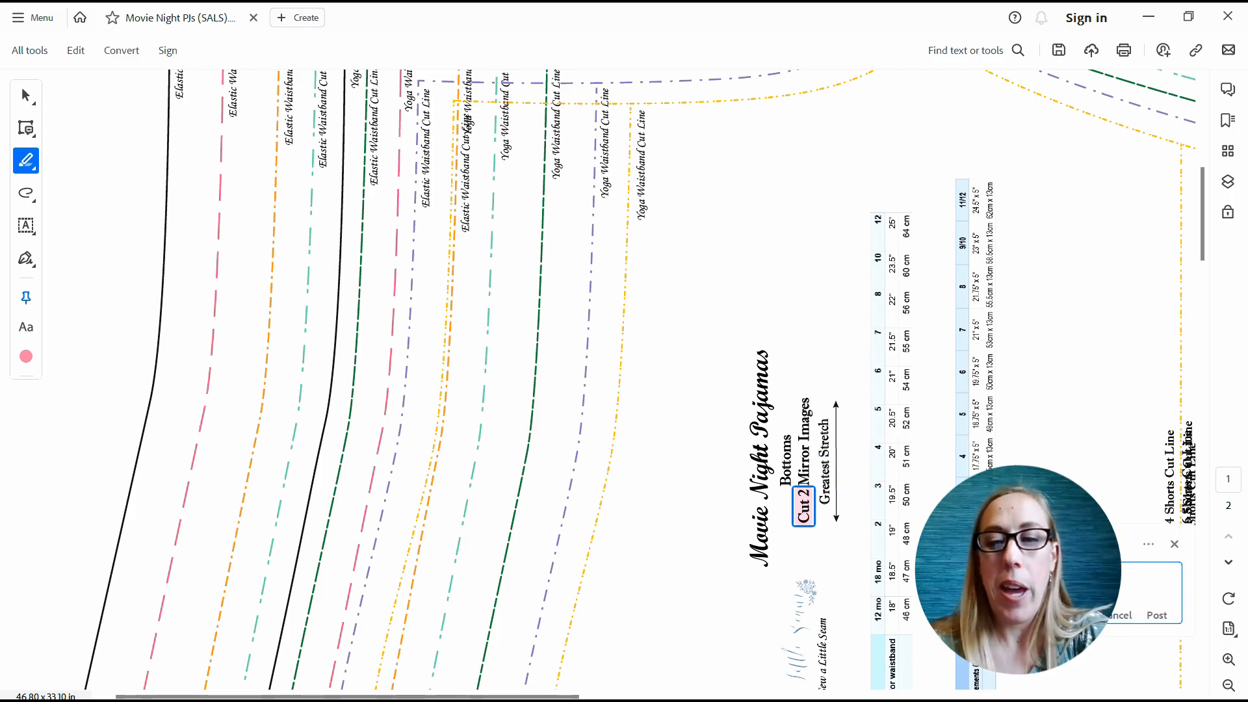
click(1175, 544)
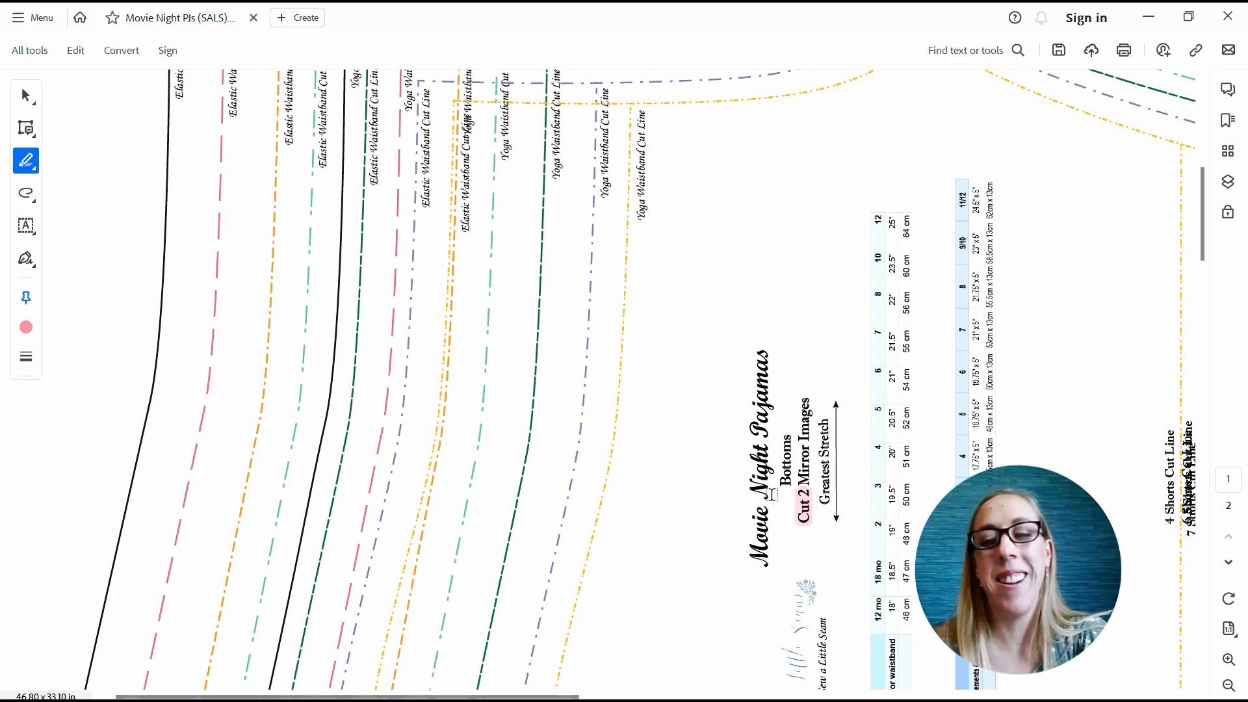
click(27, 162)
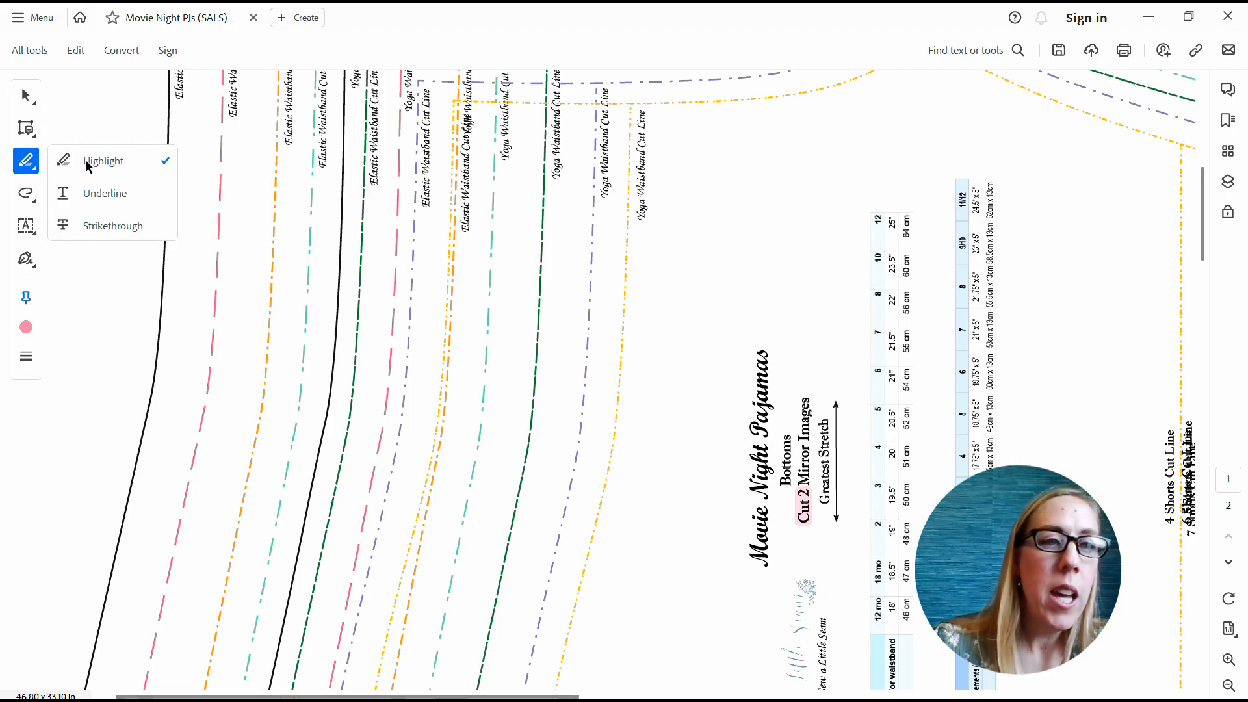
click(114, 267)
click(28, 162)
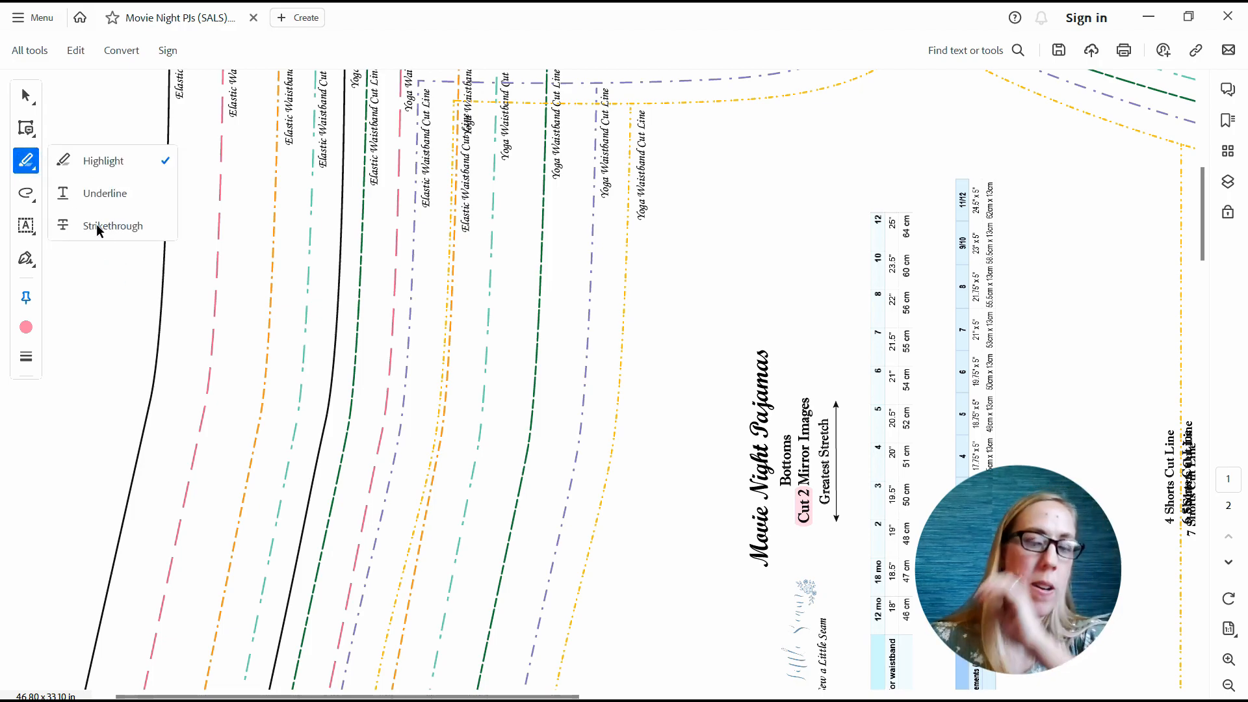
click(34, 201)
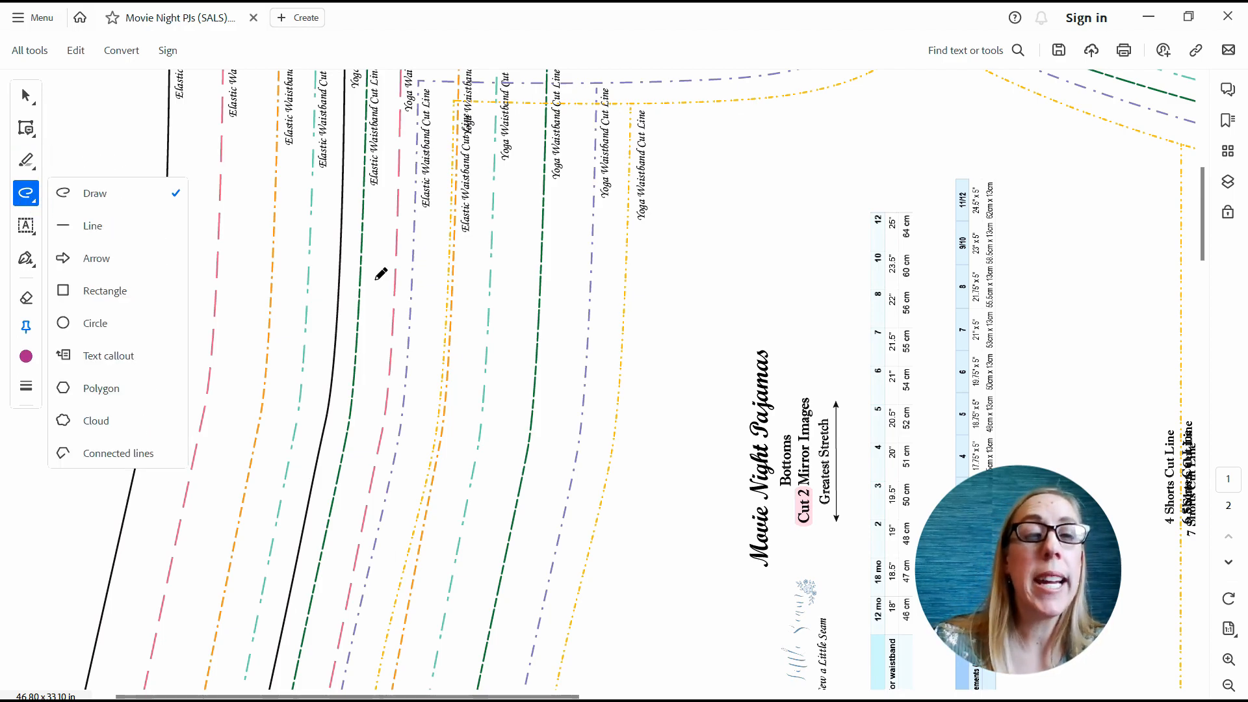
click(1136, 242)
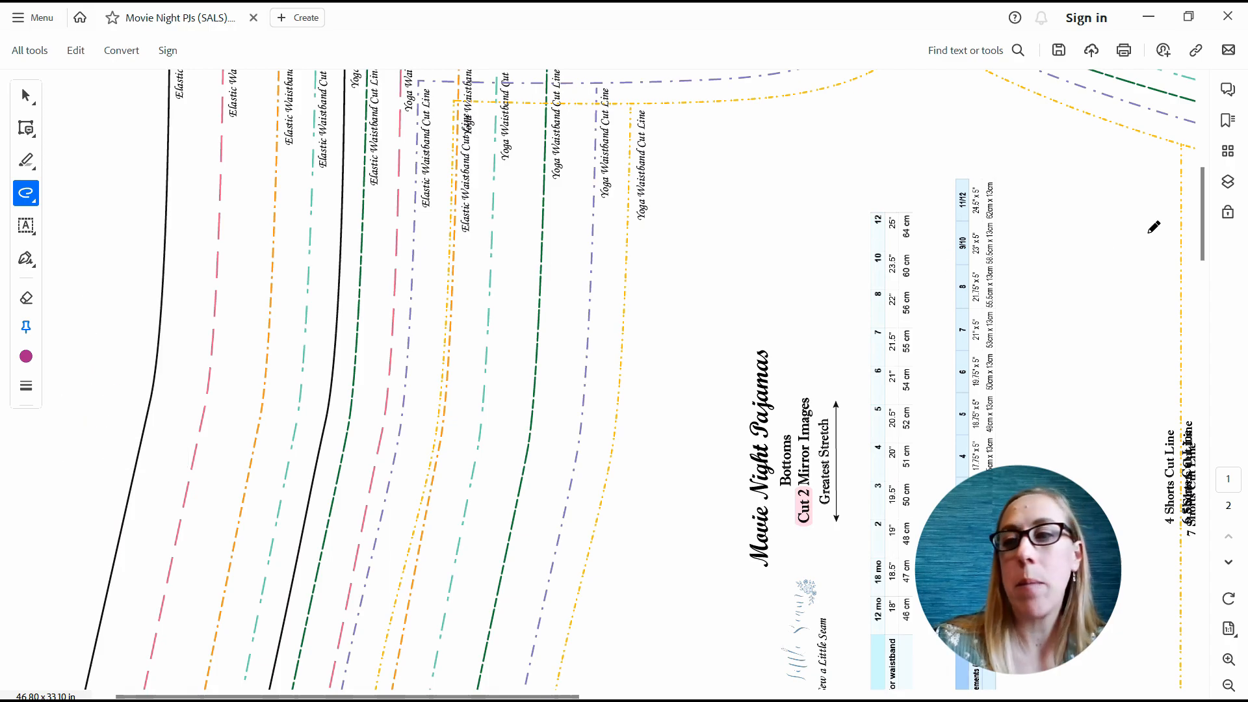
- Go to the Back pattern piece on page 2 and zoom out to 50%
drag(1201, 228, 1205, 173)
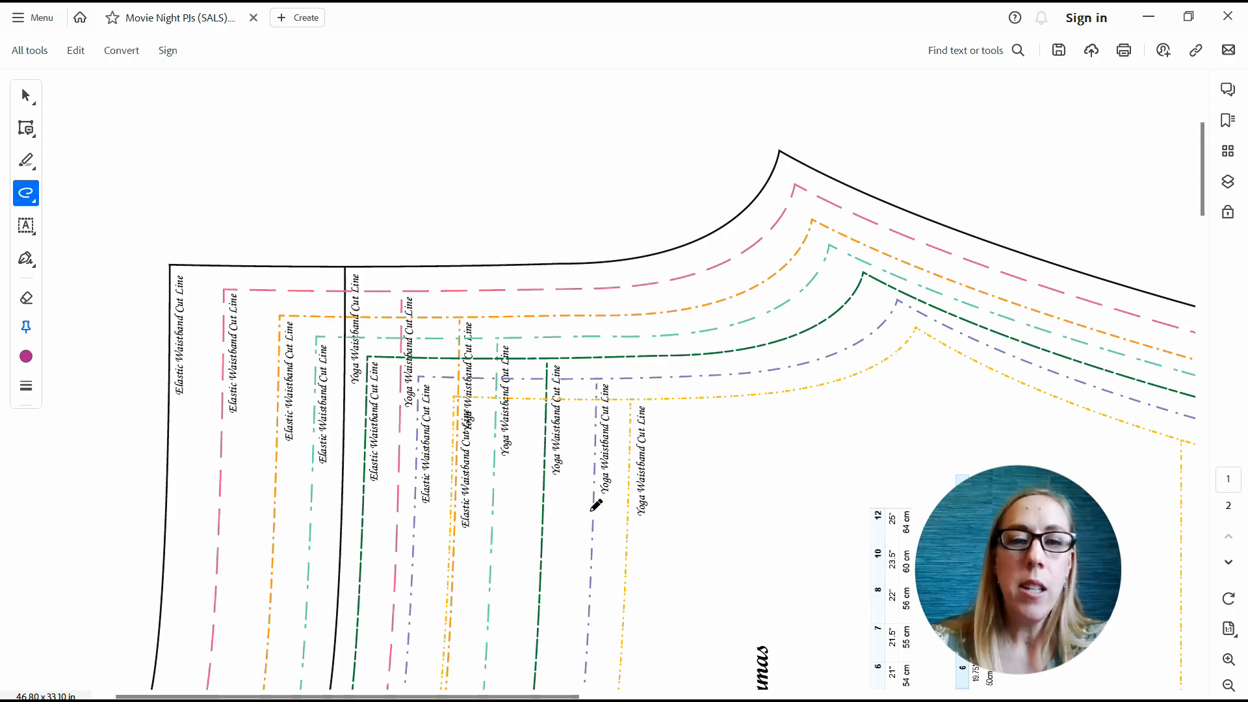
drag(448, 696, 647, 617)
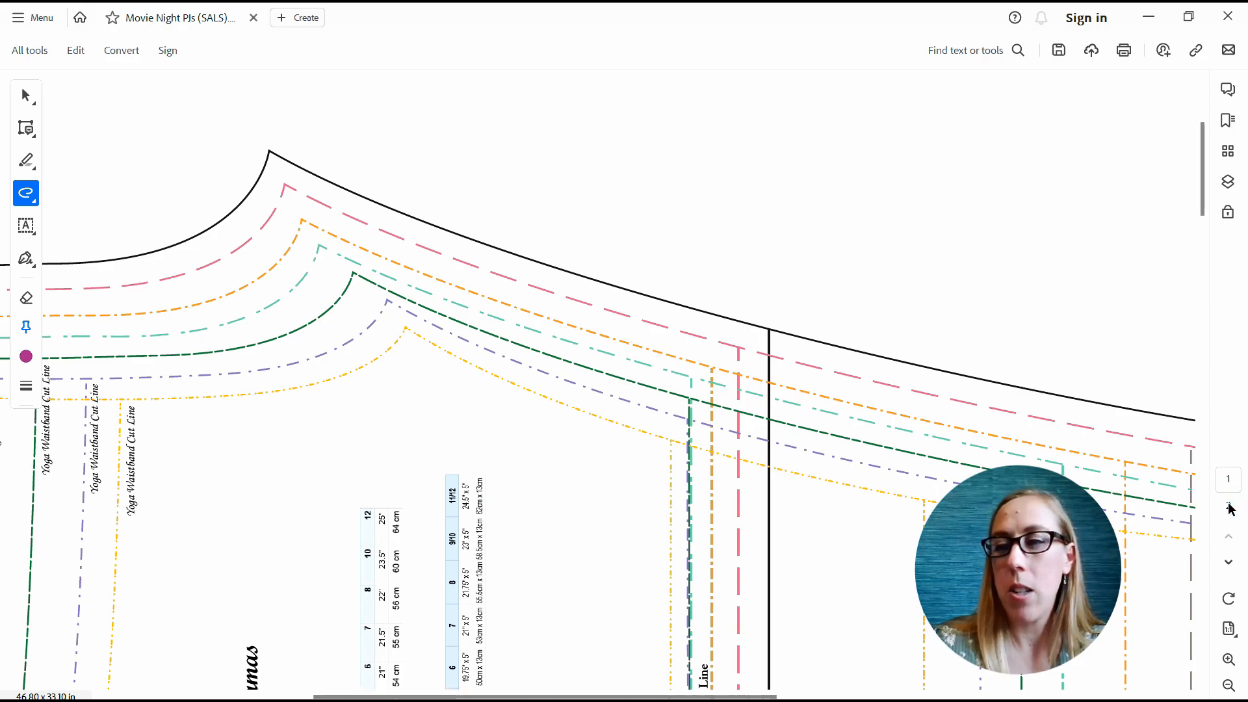
drag(1203, 208, 1143, 546)
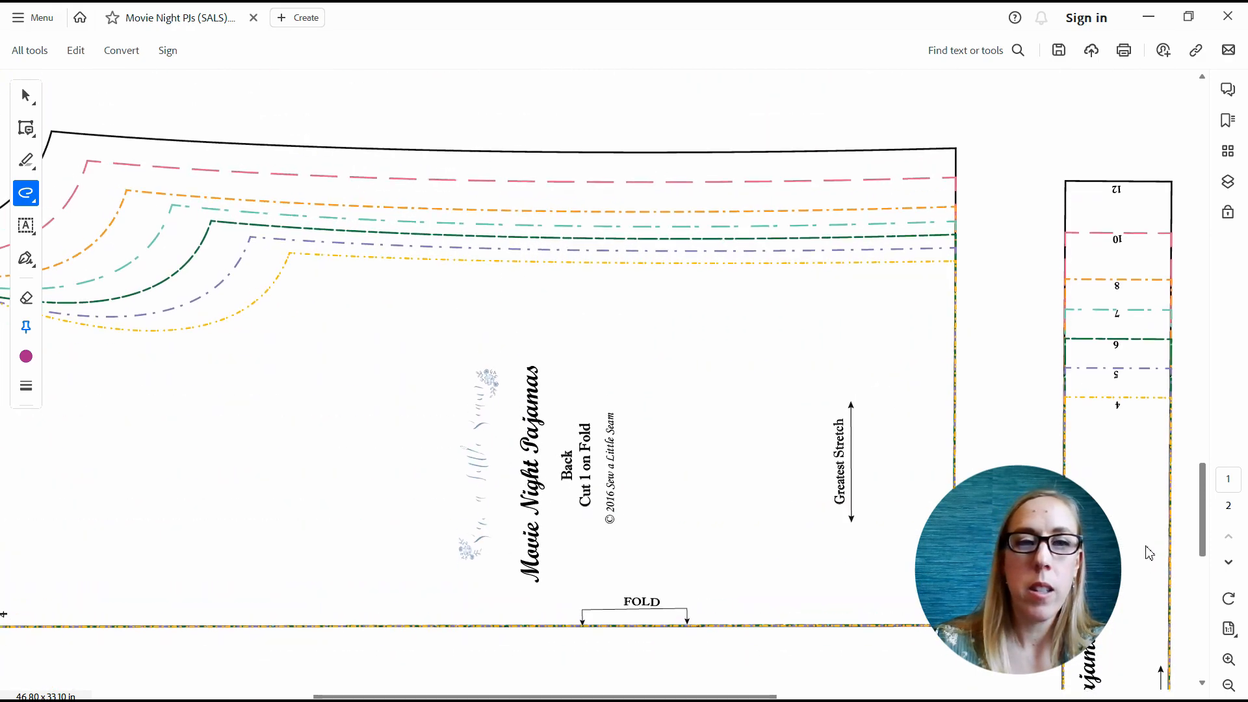
drag(654, 694, 611, 695)
click(1229, 685)
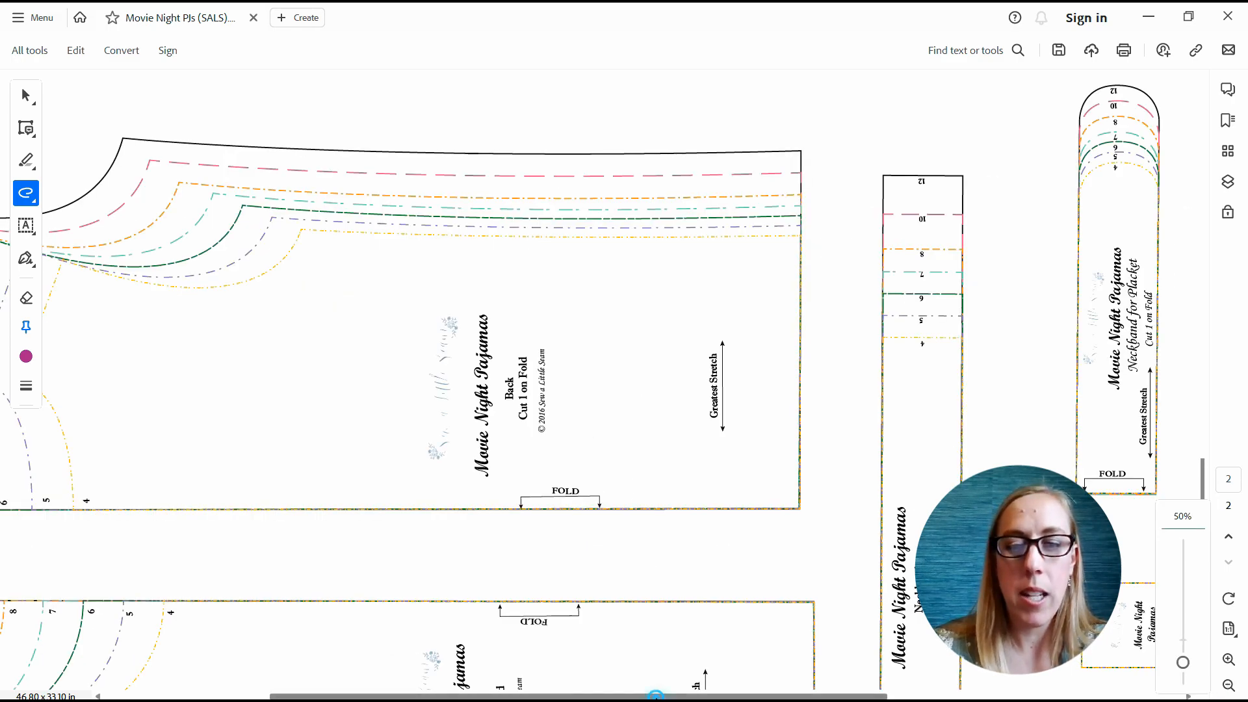
click(1231, 150)
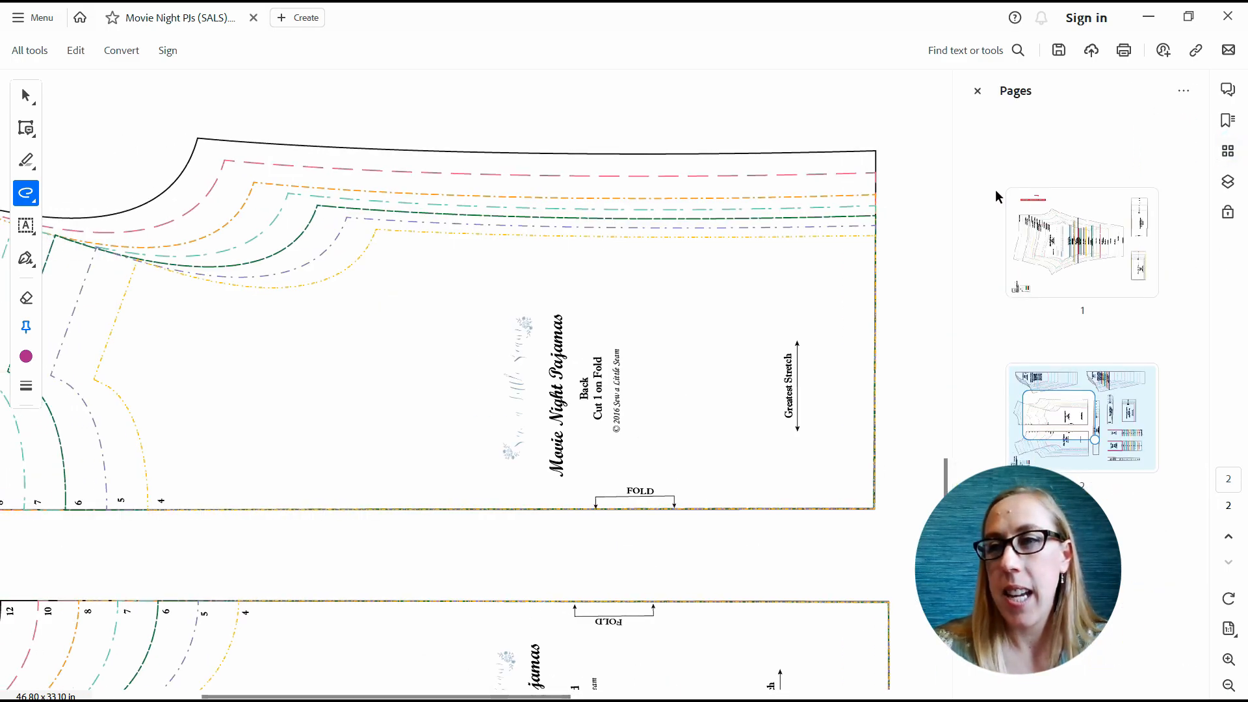
click(978, 91)
- Hide the Size 4, Size 5, Size 6, Size 10 and Size 12 layers, keeping Size 7 and Size 8 displayed
click(1228, 183)
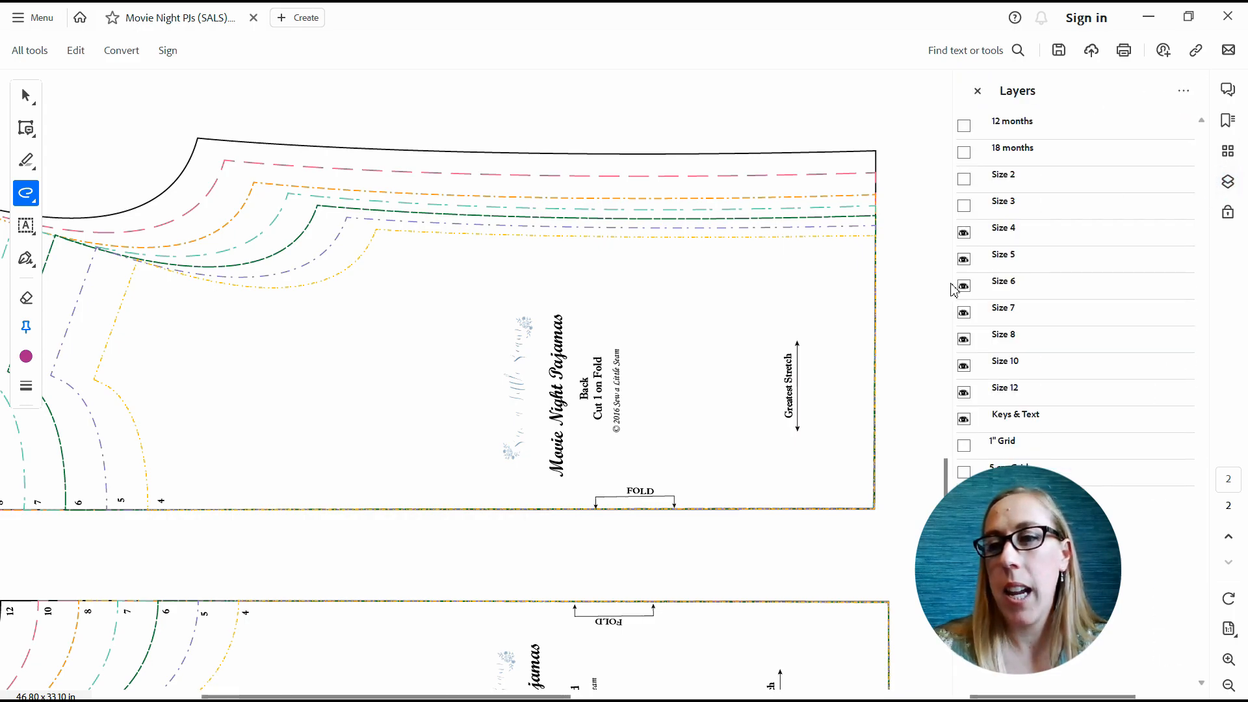
click(964, 233)
click(965, 284)
click(964, 260)
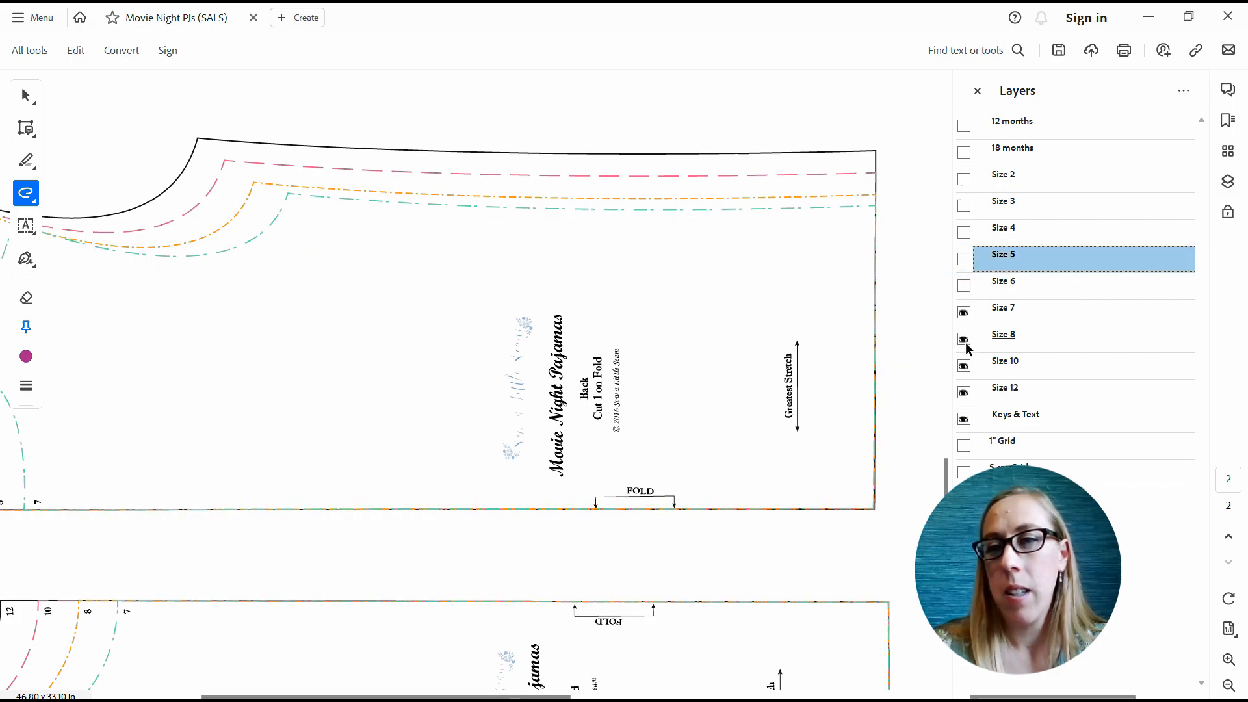
click(964, 313)
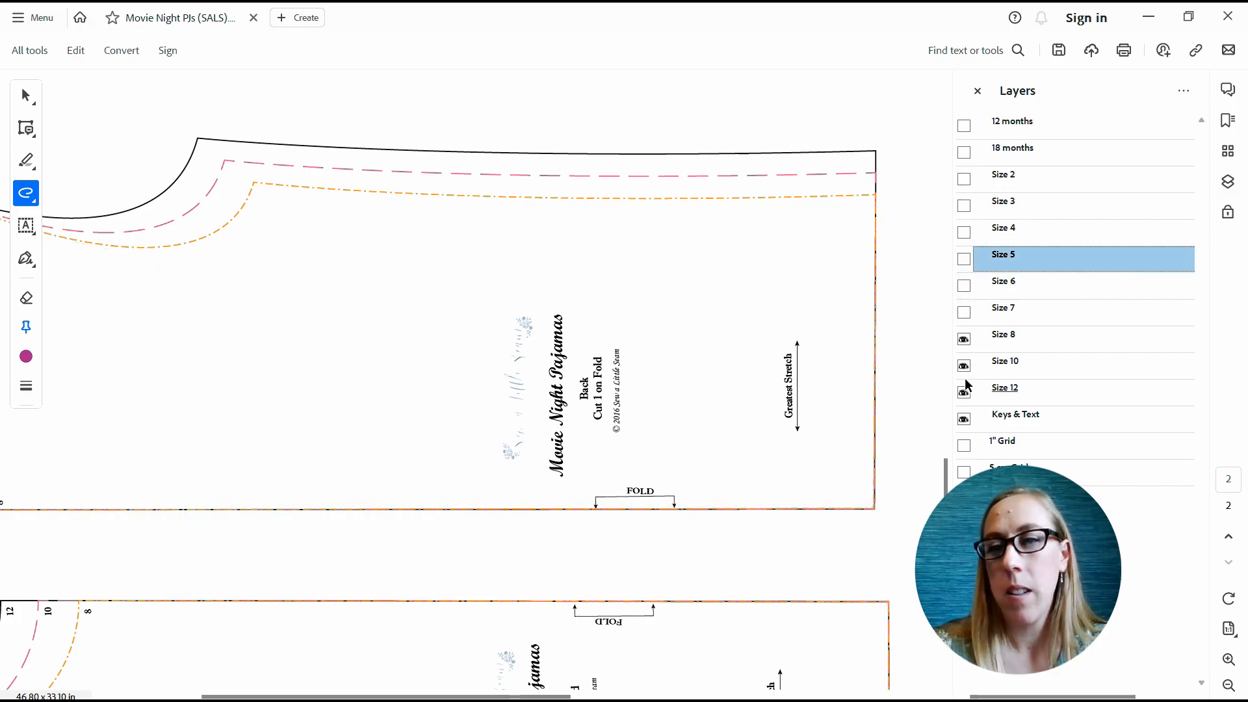
click(964, 365)
click(963, 392)
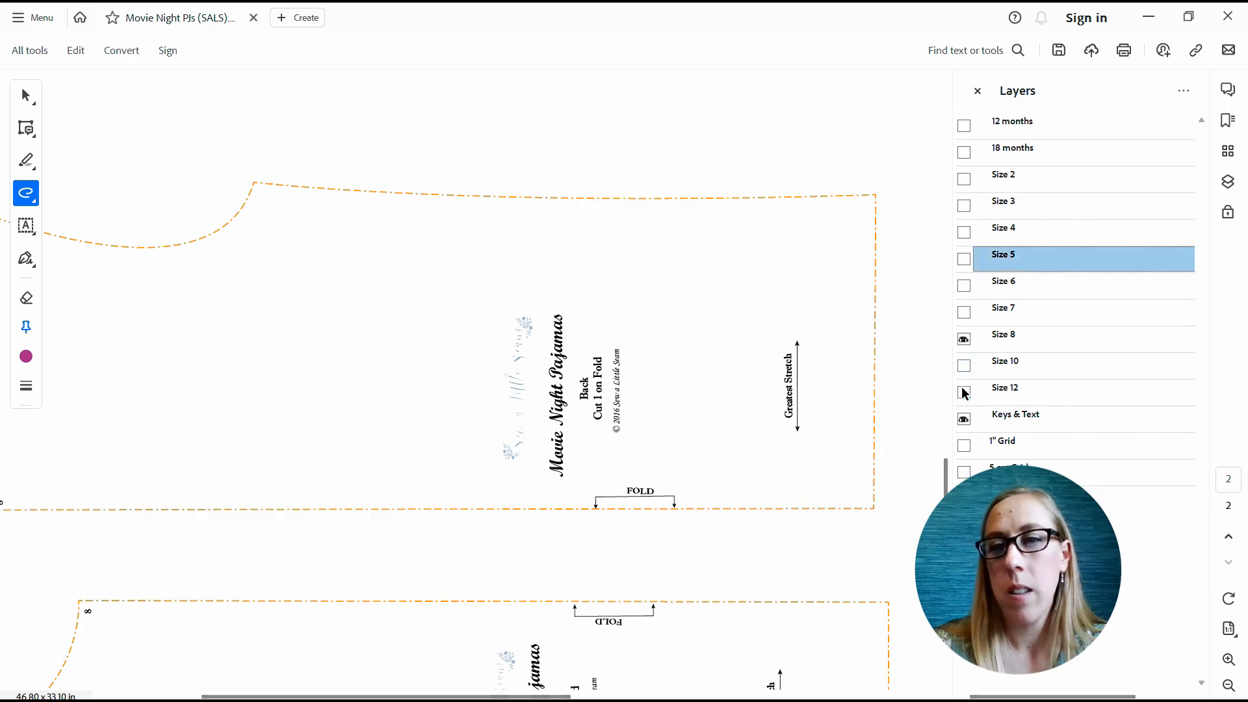
click(963, 313)
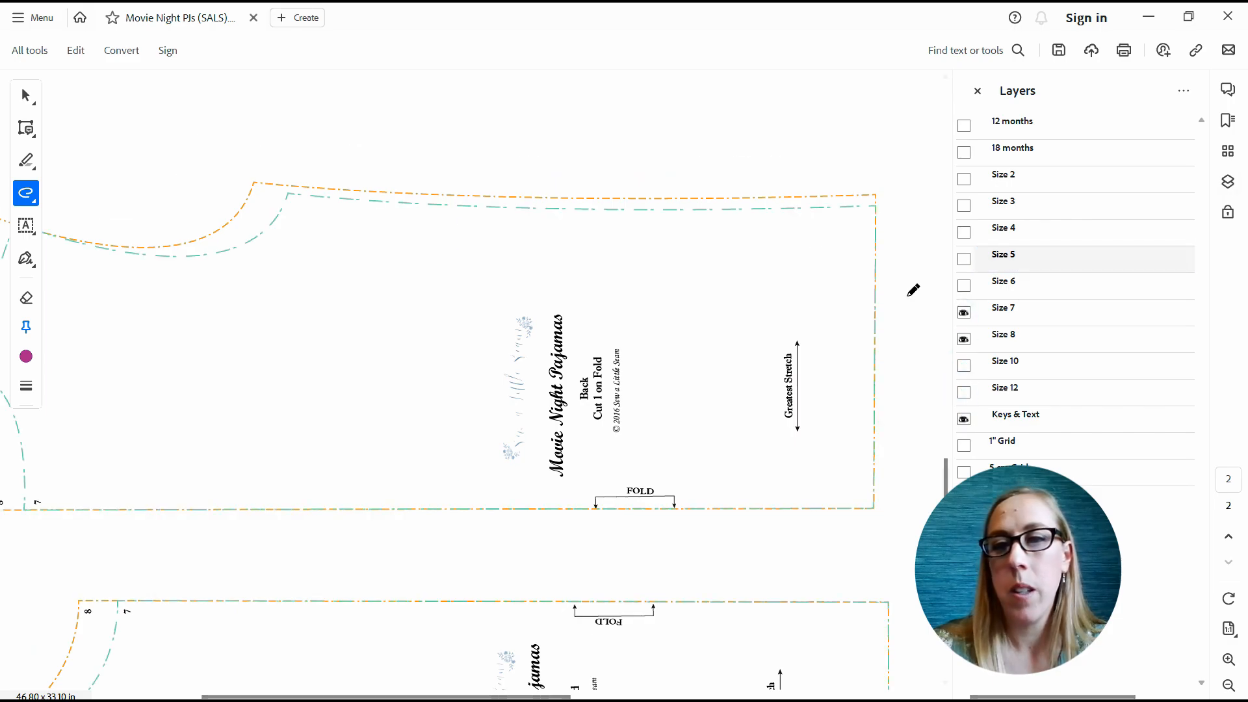
- Draw a freehand scribble in the blank area above the Back piece and delete it
click(26, 194)
mouse_move(123, 119)
mouse_down()
mouse_move(195, 145)
mouse_move(245, 91)
mouse_move(354, 123)
mouse_move(447, 78)
mouse_move(481, 82)
mouse_up()
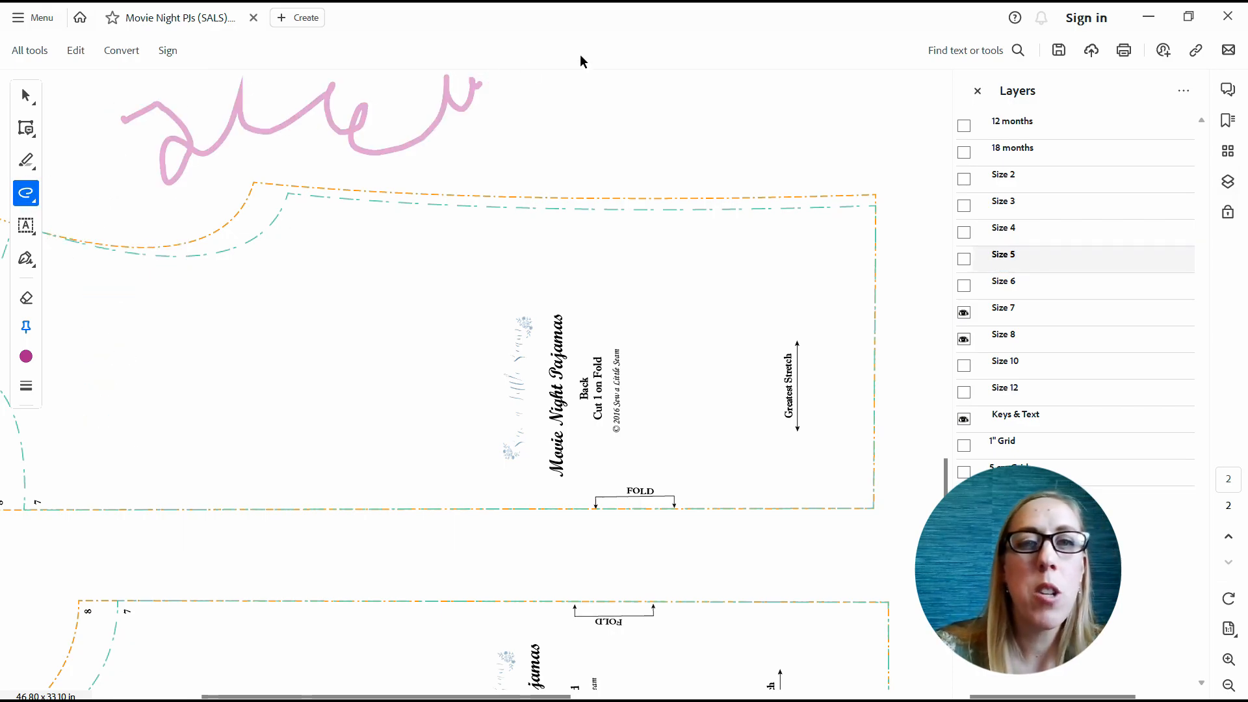
click(26, 96)
click(232, 129)
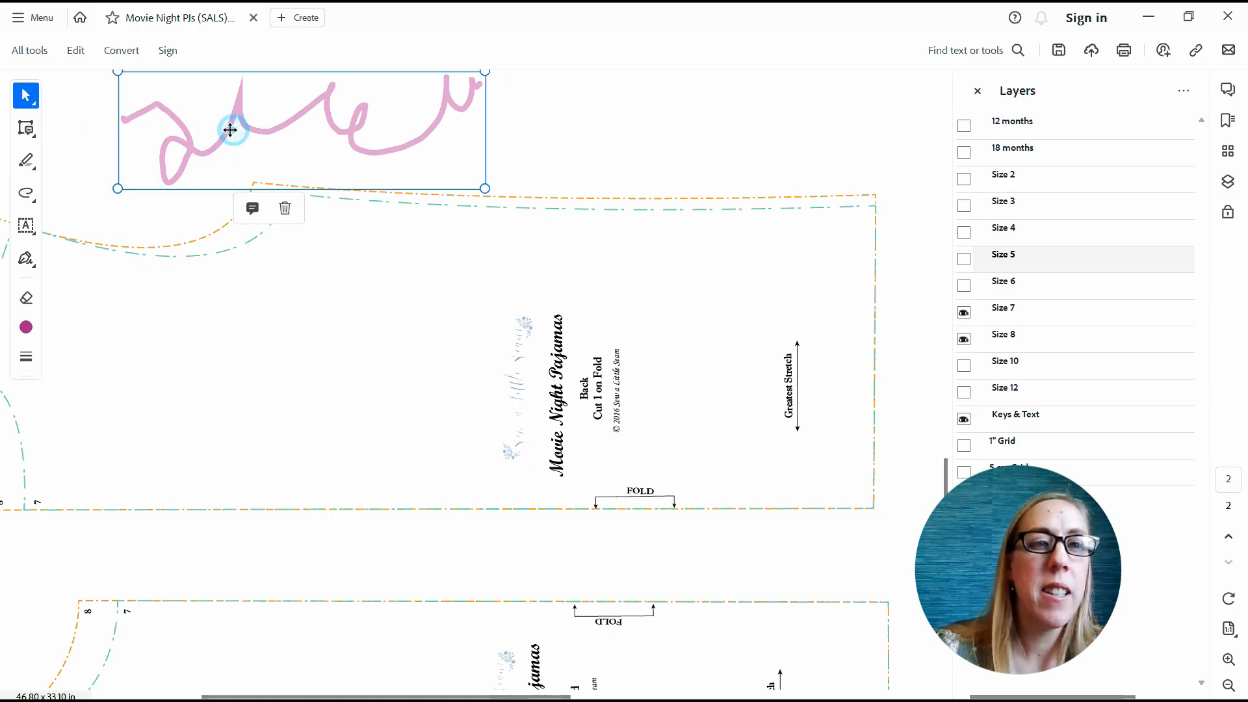
click(284, 210)
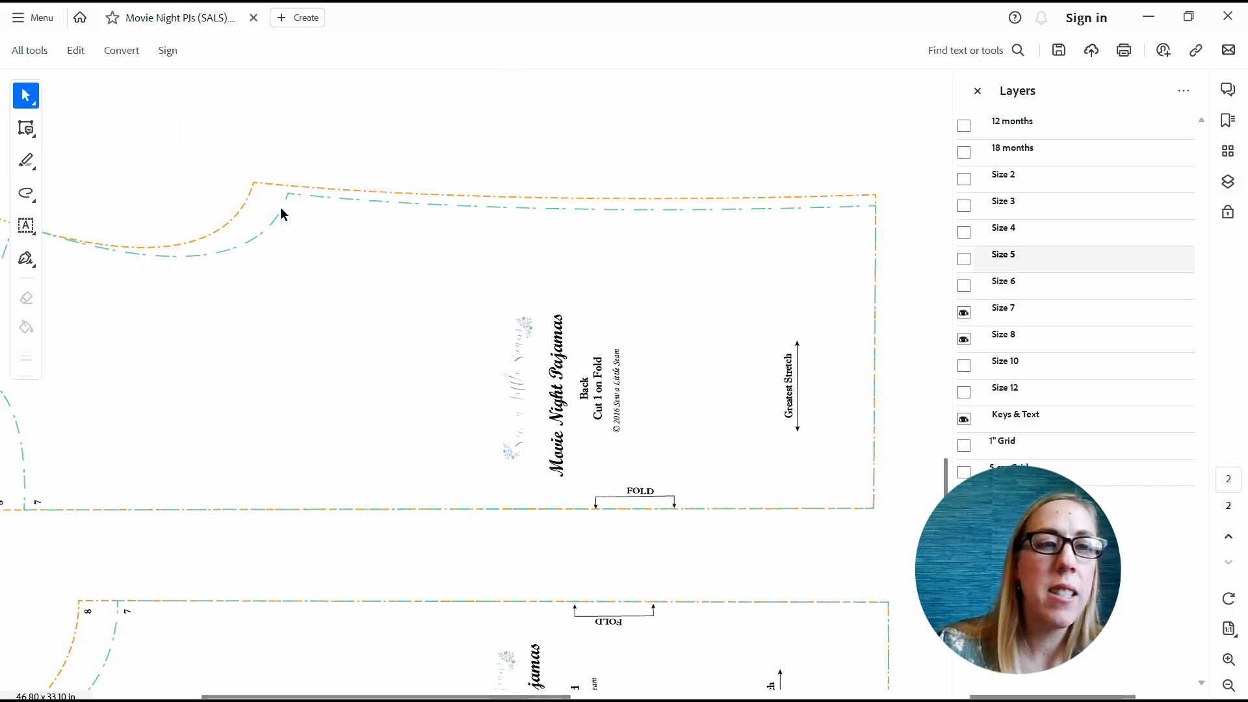
- Start a connected line on the Back piece, tracing the size 7 armhole curve up to the underarm corner
click(30, 199)
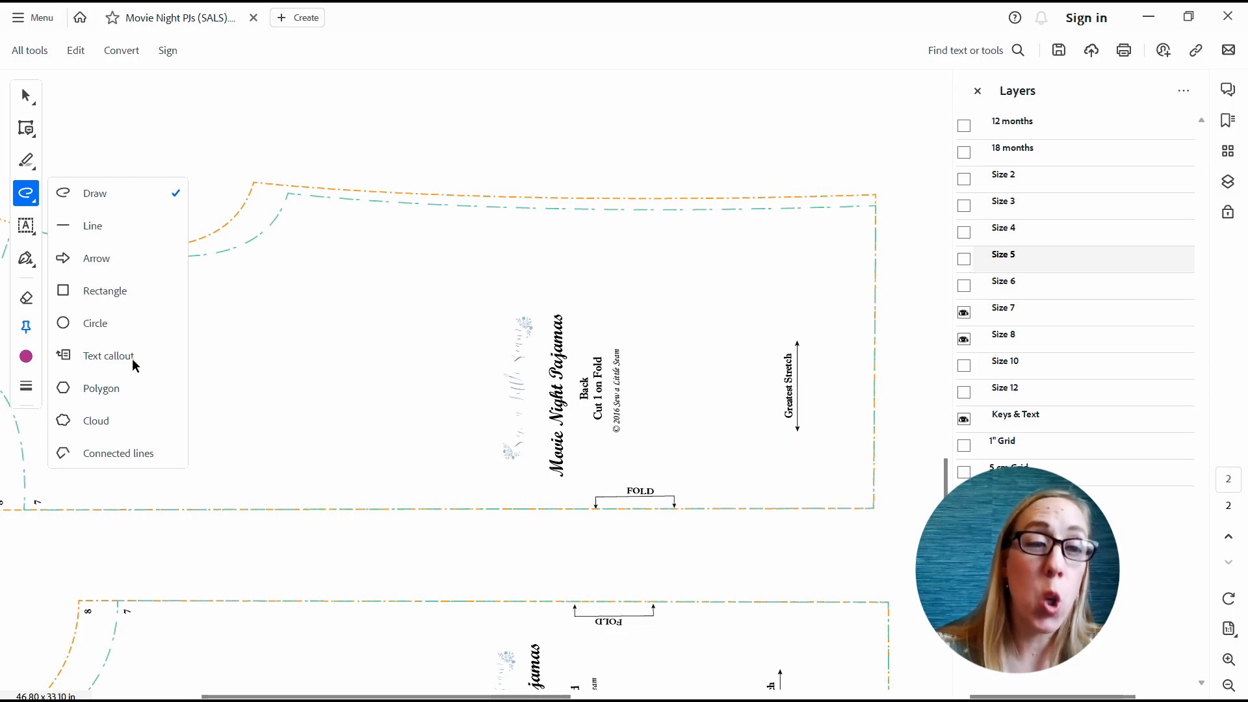
click(106, 460)
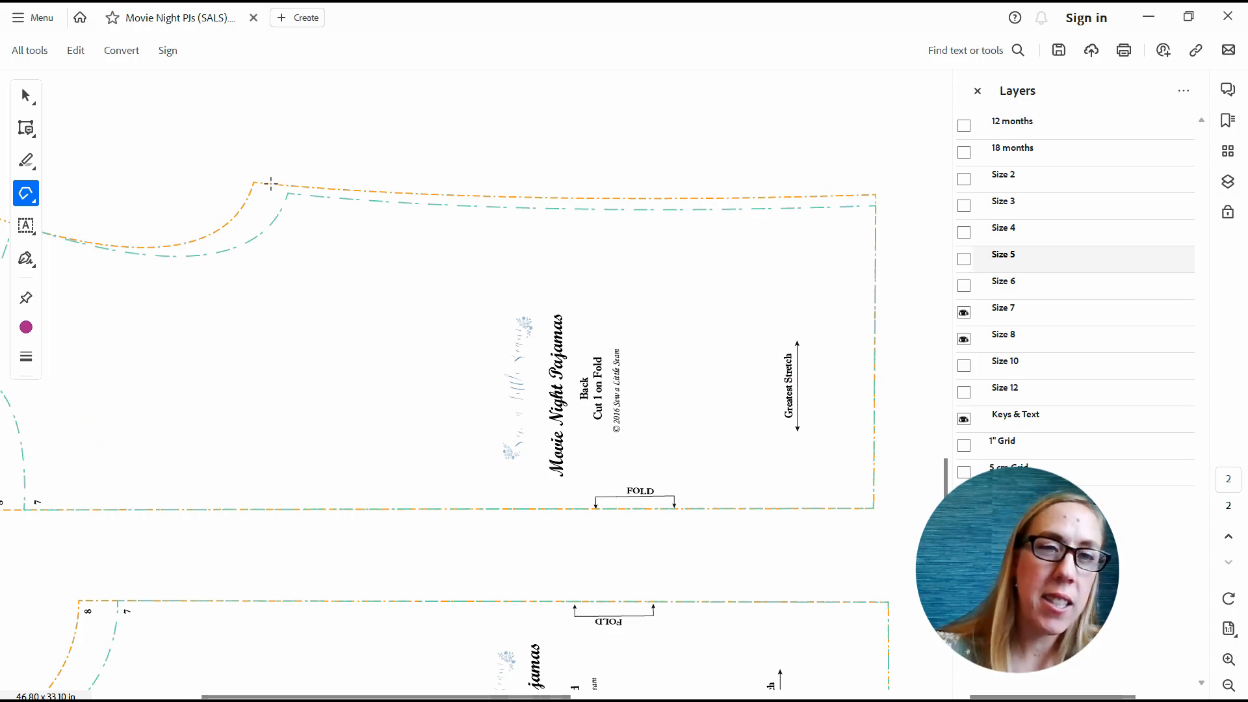
click(63, 237)
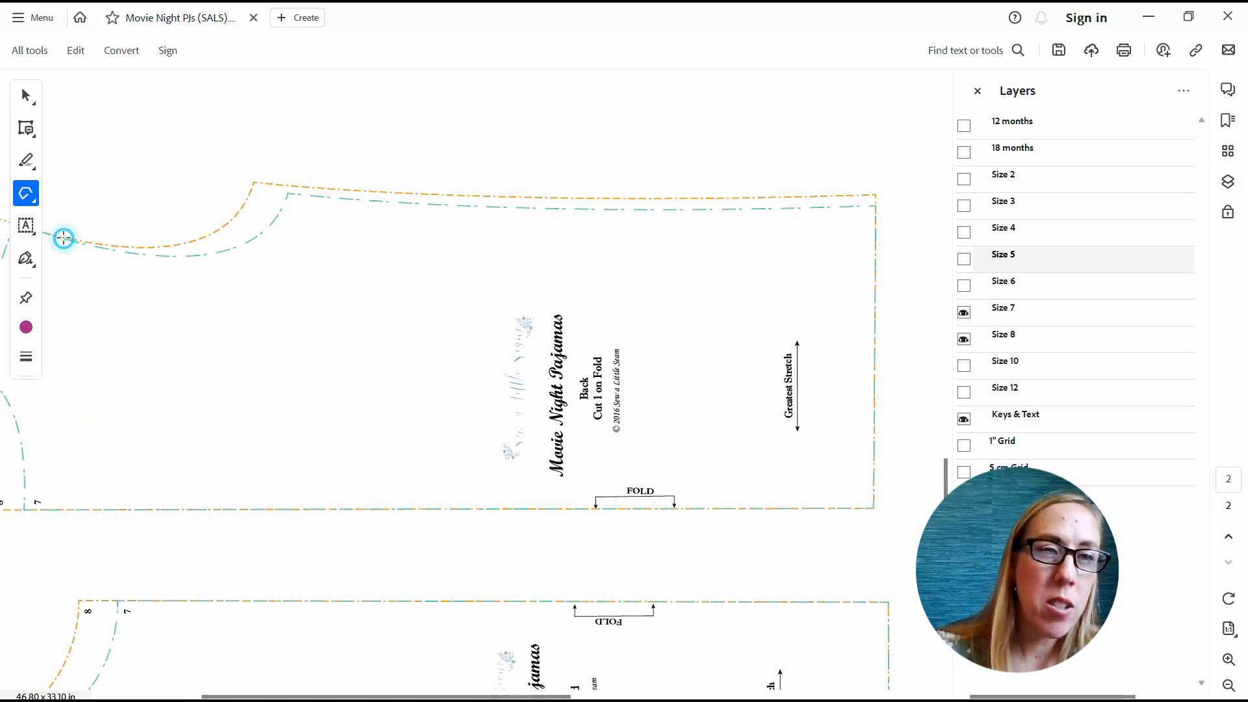
click(100, 246)
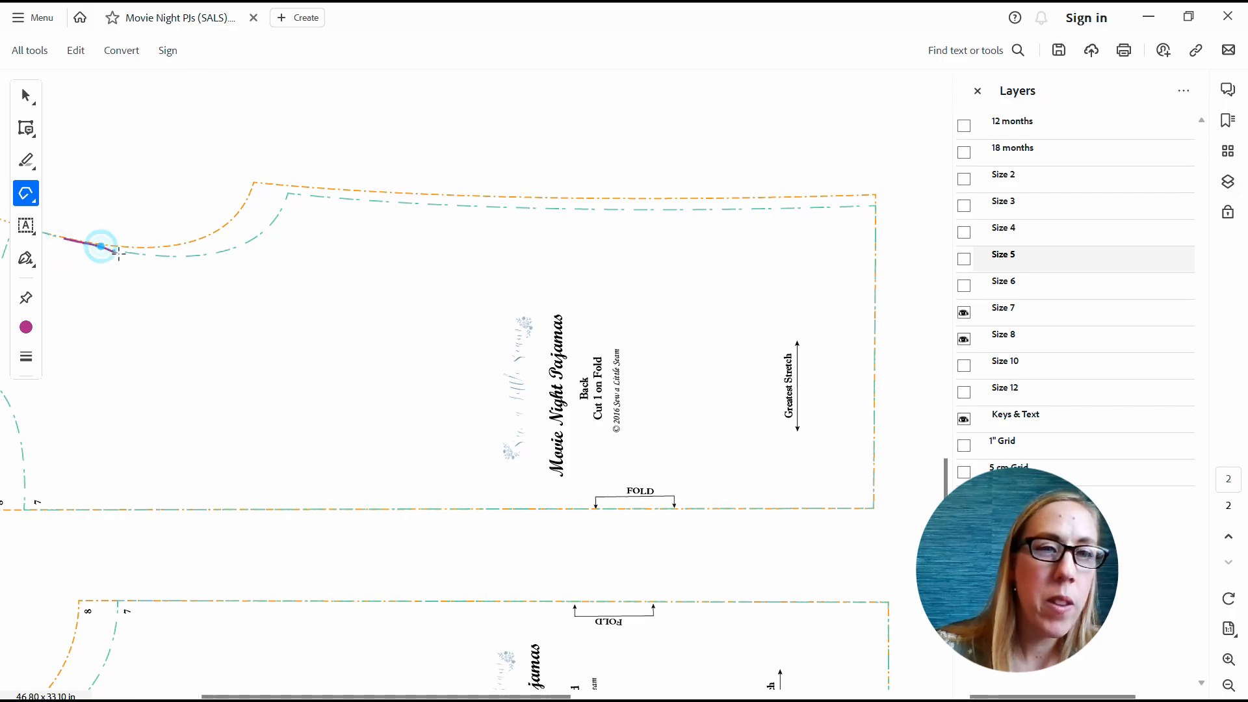
click(174, 257)
click(210, 256)
click(251, 242)
click(280, 212)
click(290, 187)
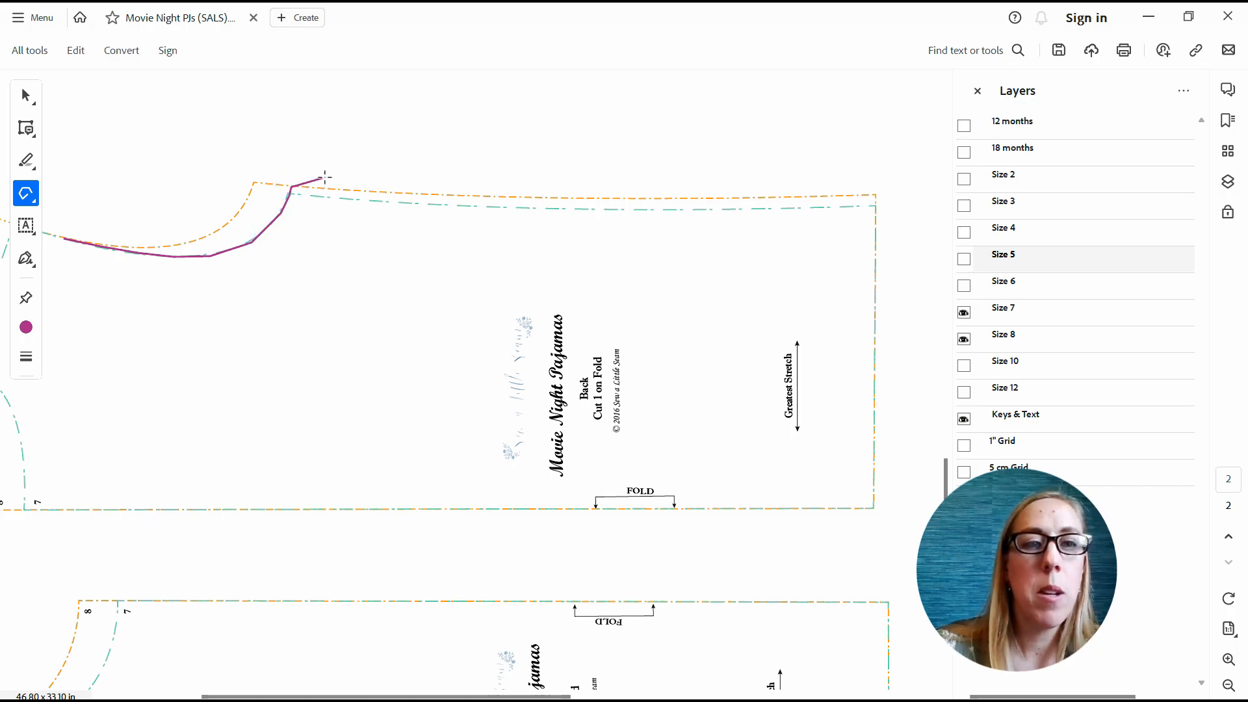
- Continue the connected line along the size 8 side seam, the hem and the fold edge, ending it at the size 7 neckline
click(394, 190)
click(520, 194)
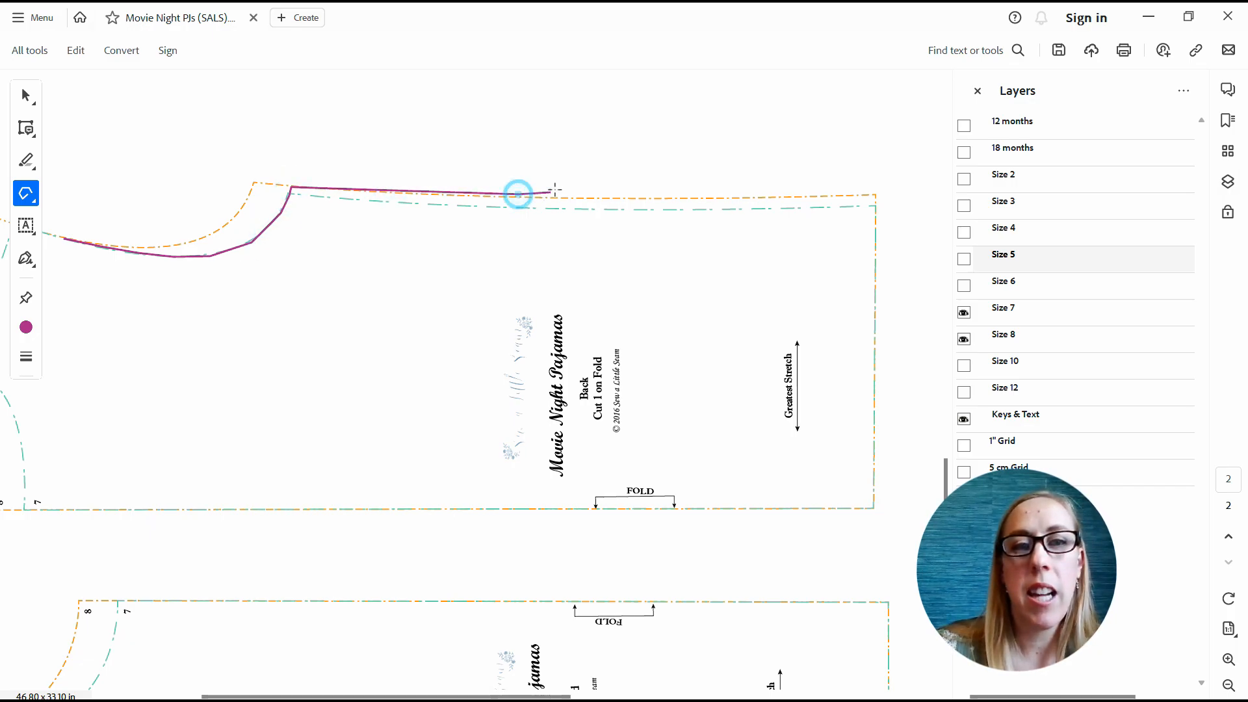
click(643, 196)
click(757, 197)
click(847, 193)
click(878, 193)
click(874, 511)
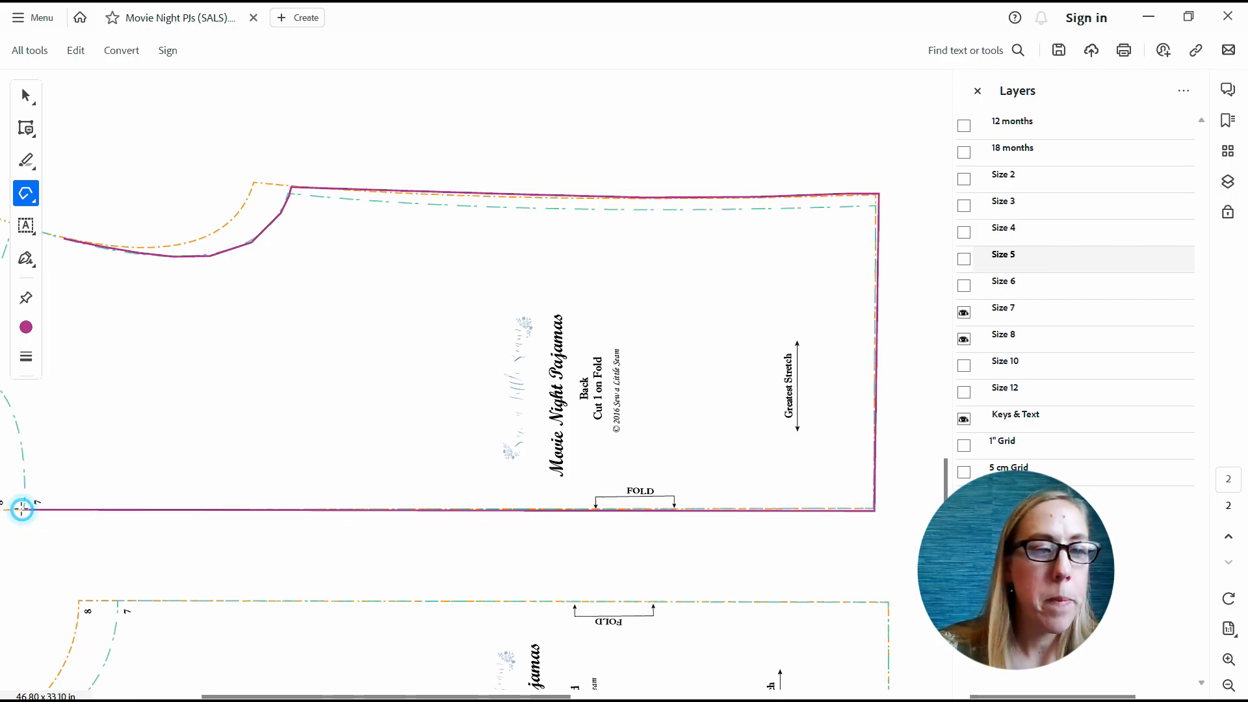
click(21, 509)
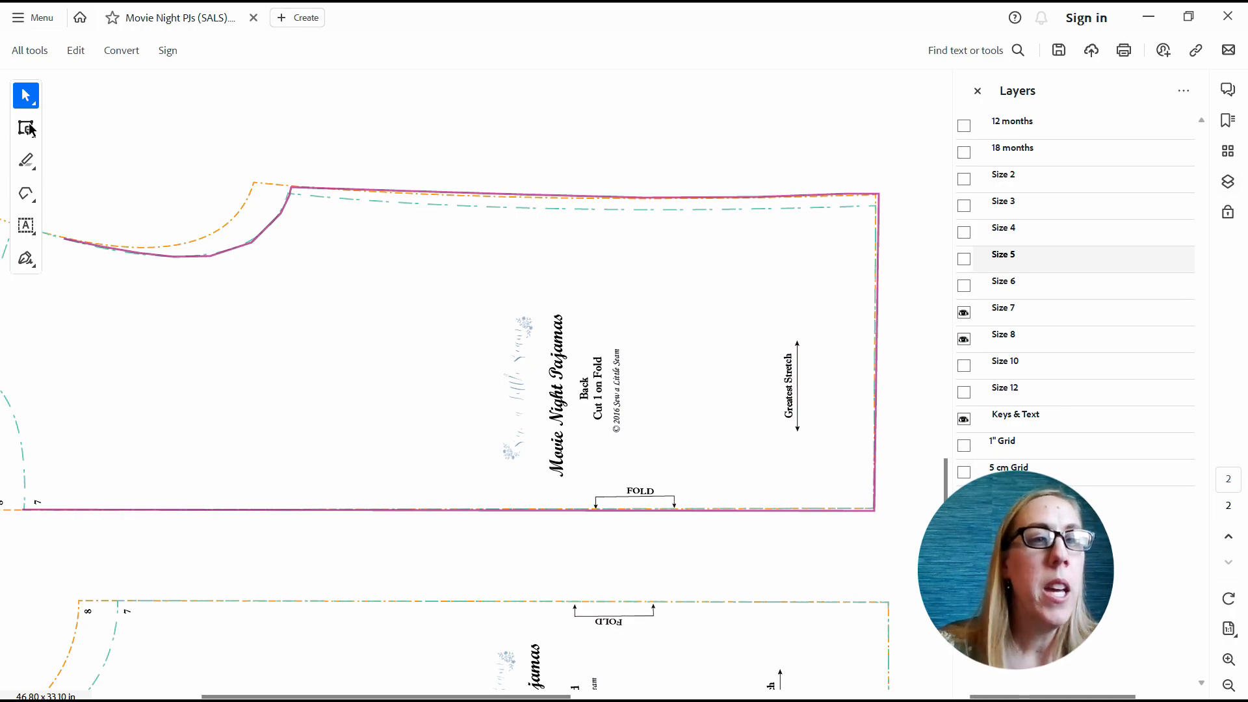
- Move two middle side-seam points of the traced line toward the size 7 cut line, close the layer list and deselect the line
click(26, 96)
click(533, 193)
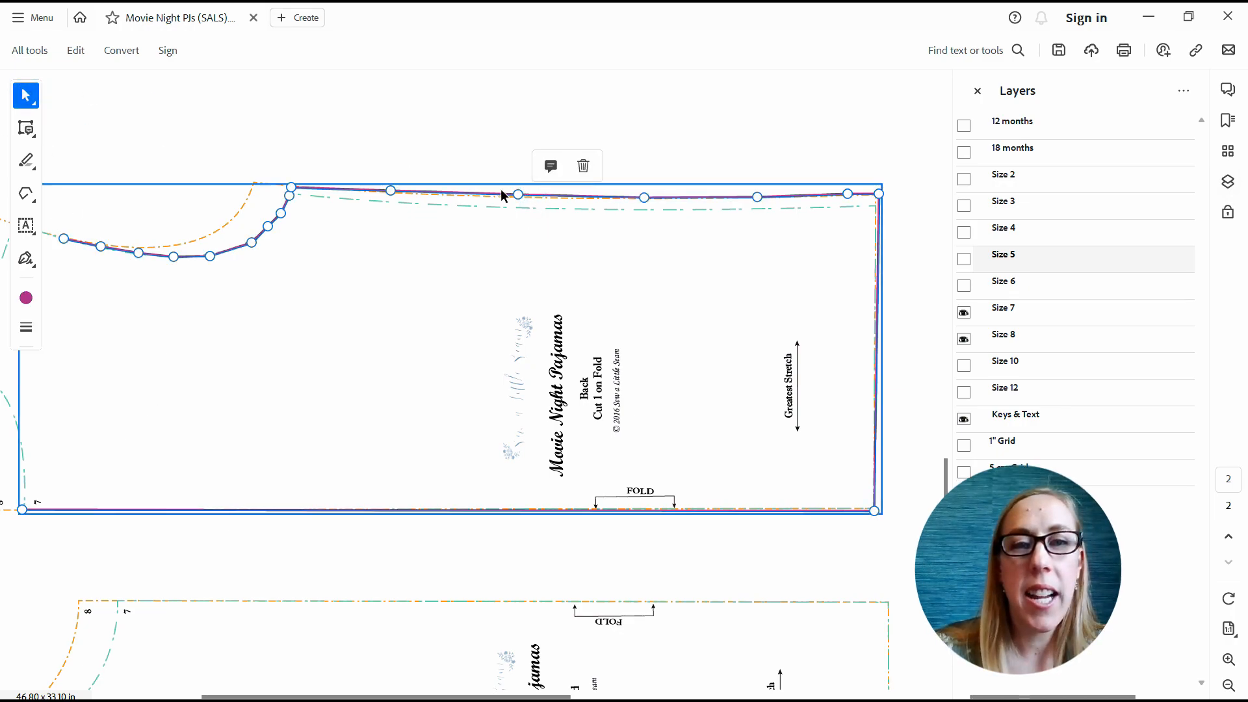
drag(517, 195, 515, 206)
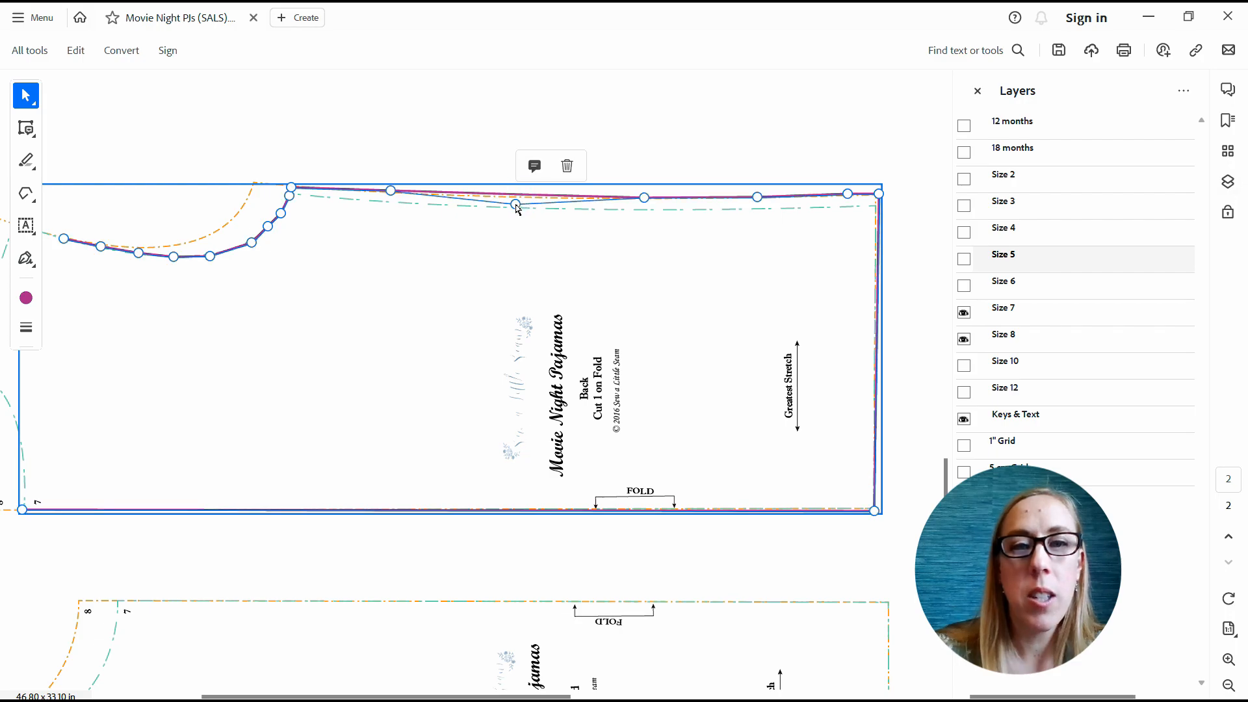
drag(648, 199, 646, 210)
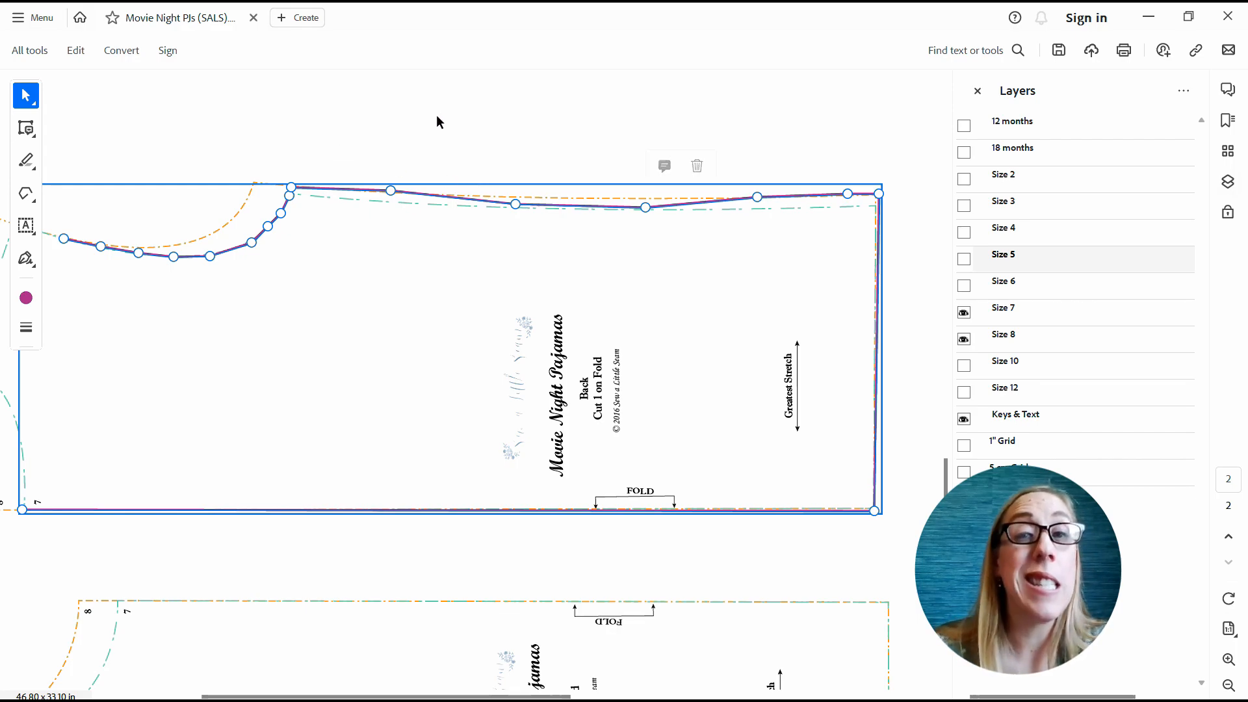
click(977, 94)
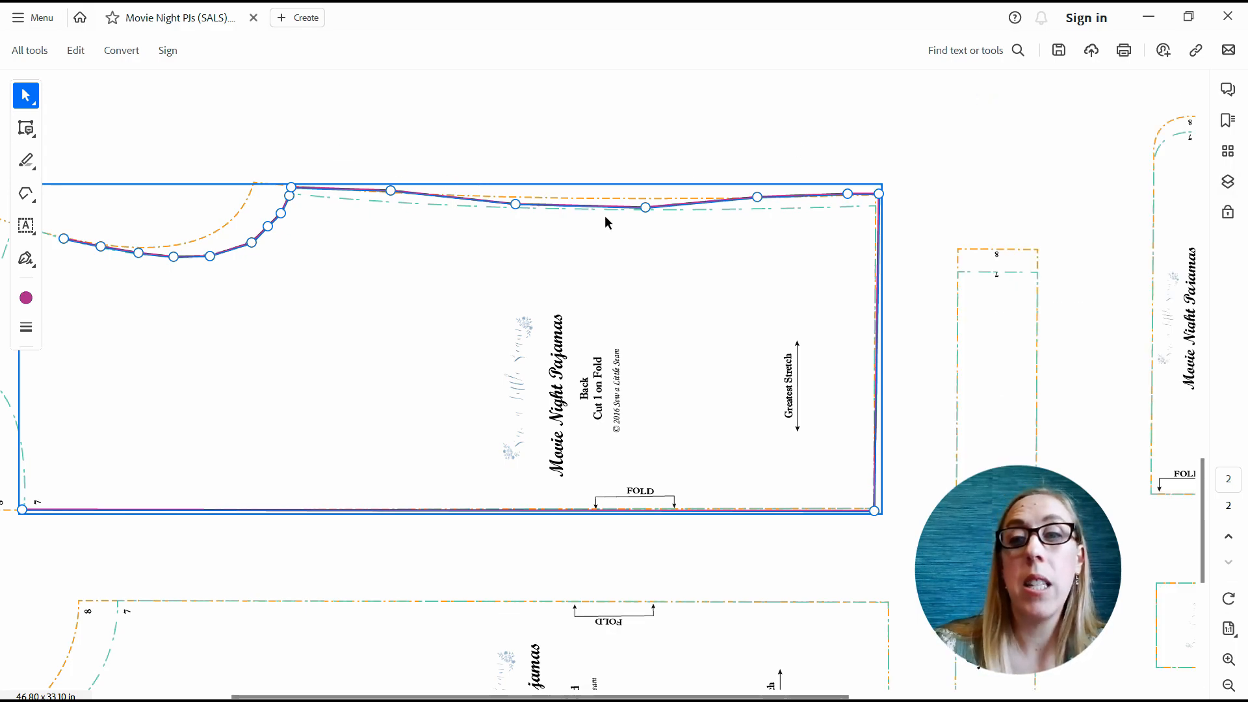
drag(801, 695, 741, 695)
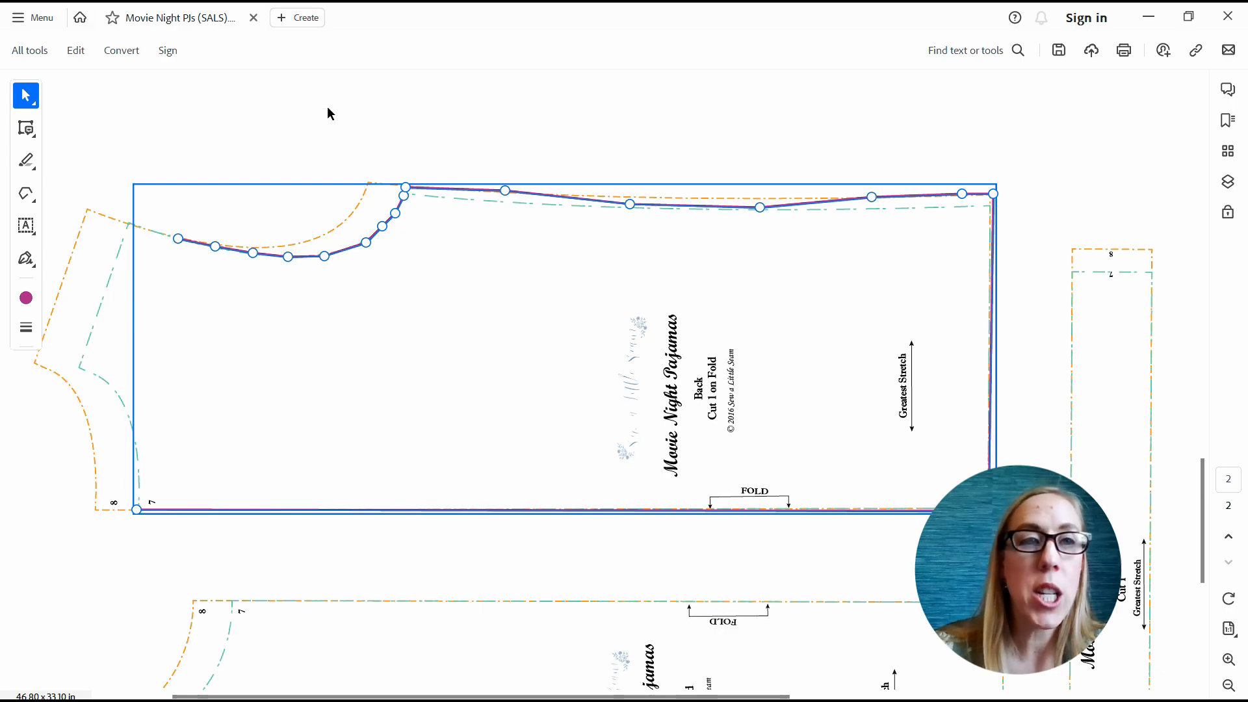
click(320, 103)
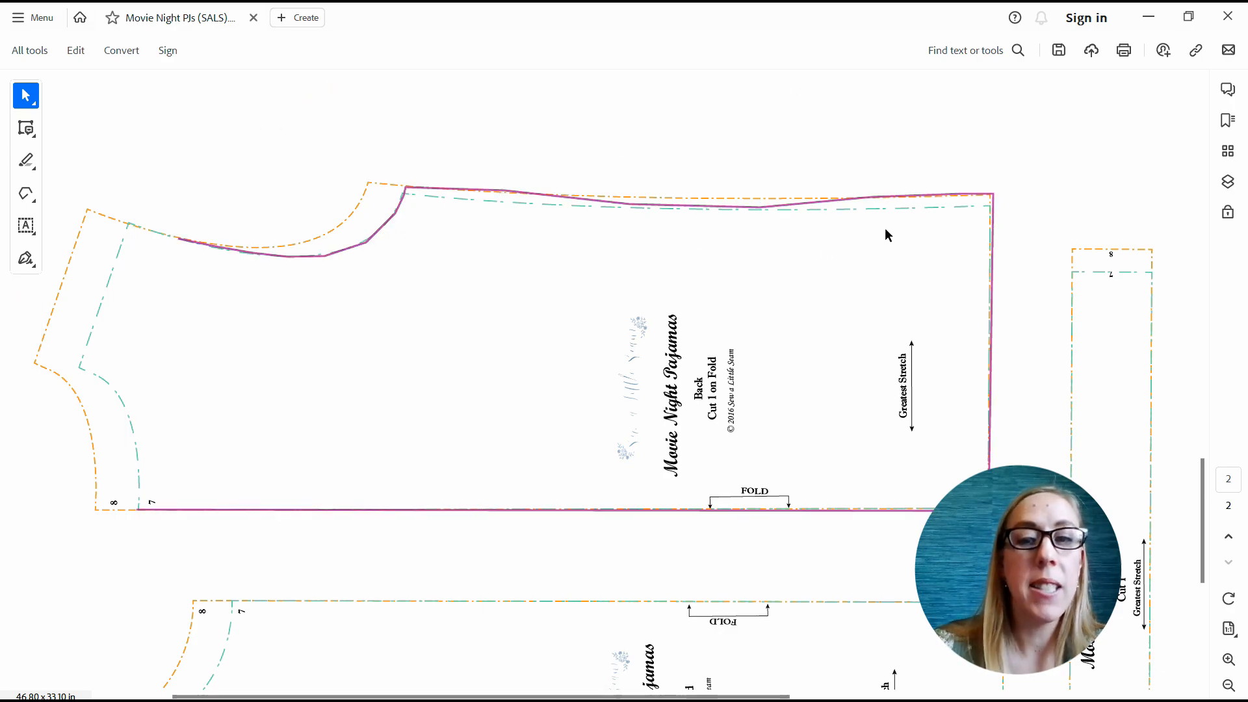
- Add an orange text note reading "Cut this out of pattern 1" in the empty area near the Back piece's neckline
click(26, 193)
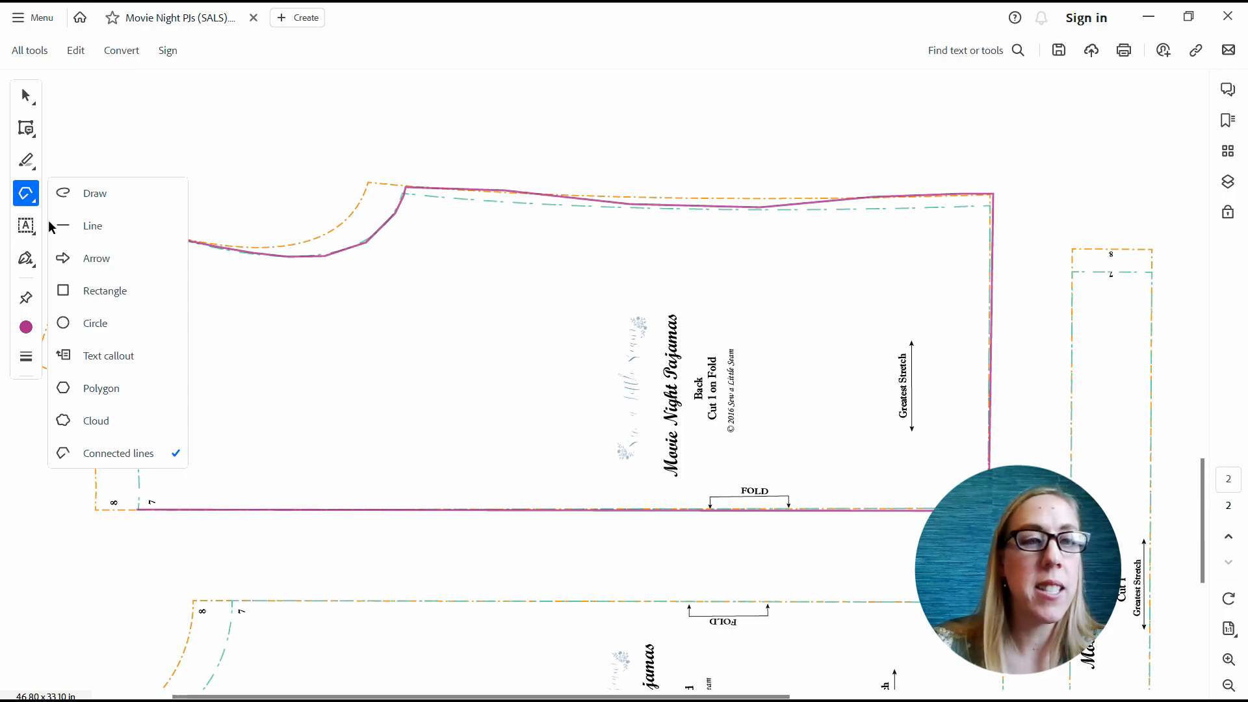
click(33, 236)
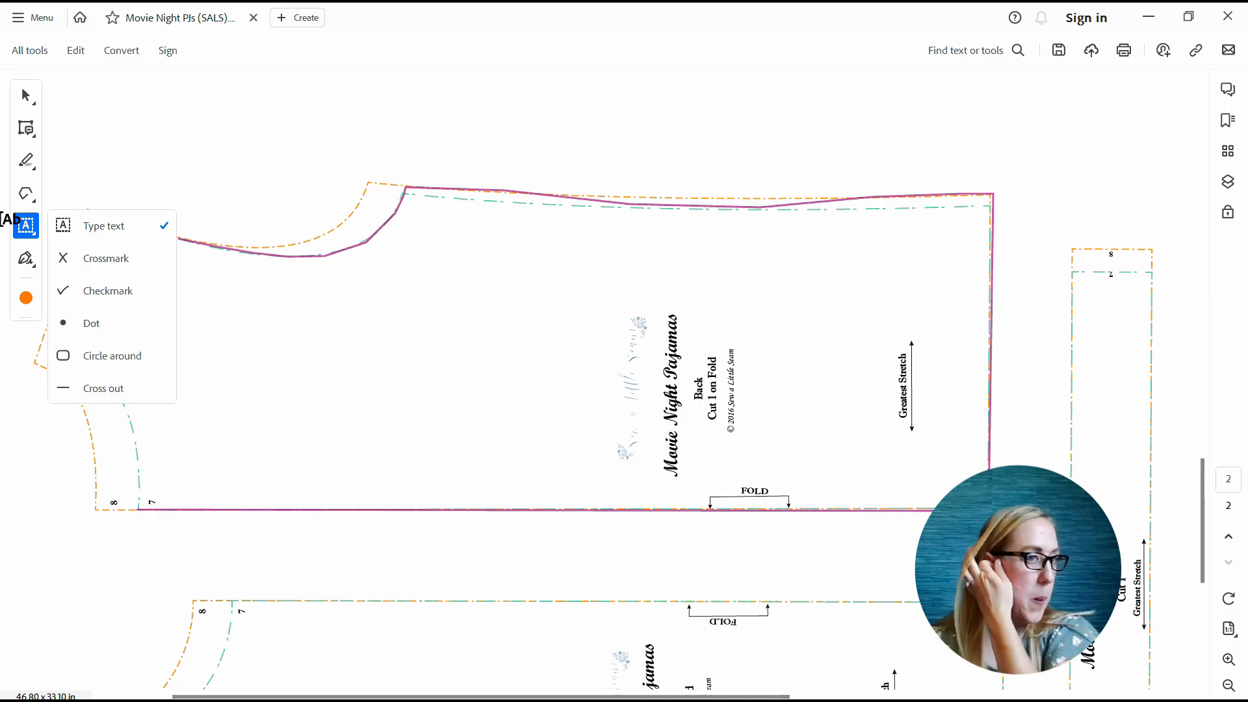
click(94, 237)
click(221, 340)
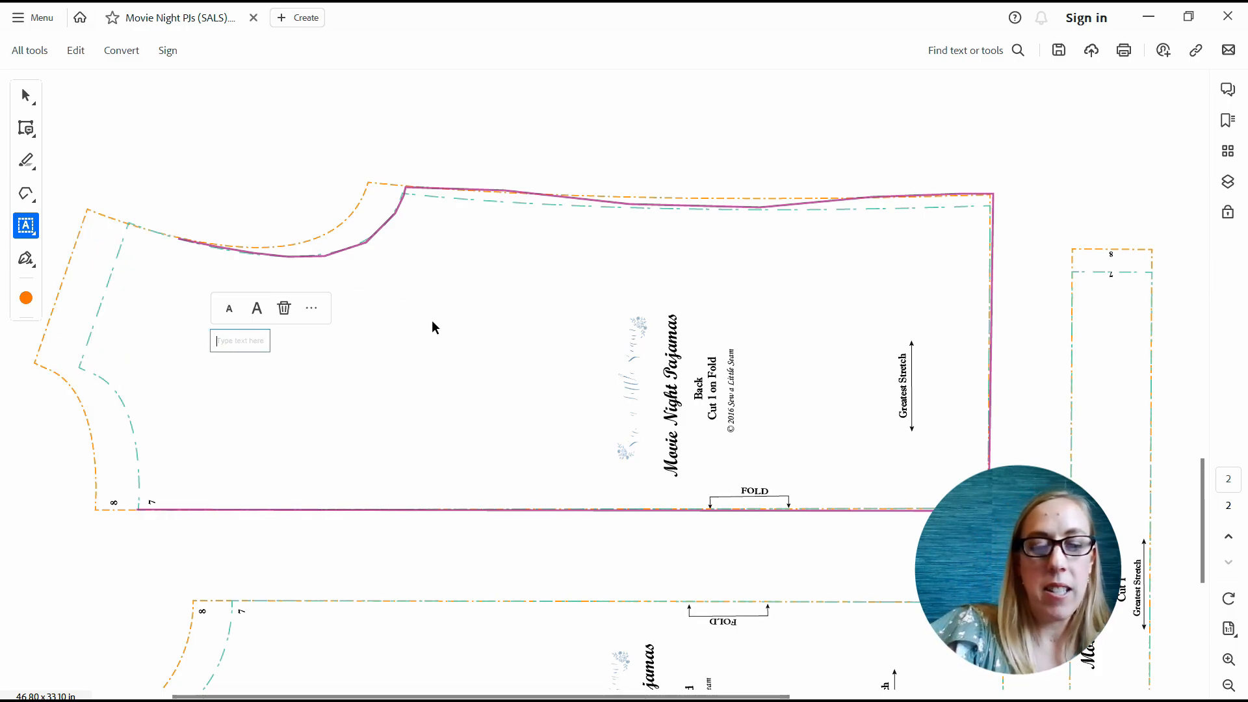
text(Cut this o)
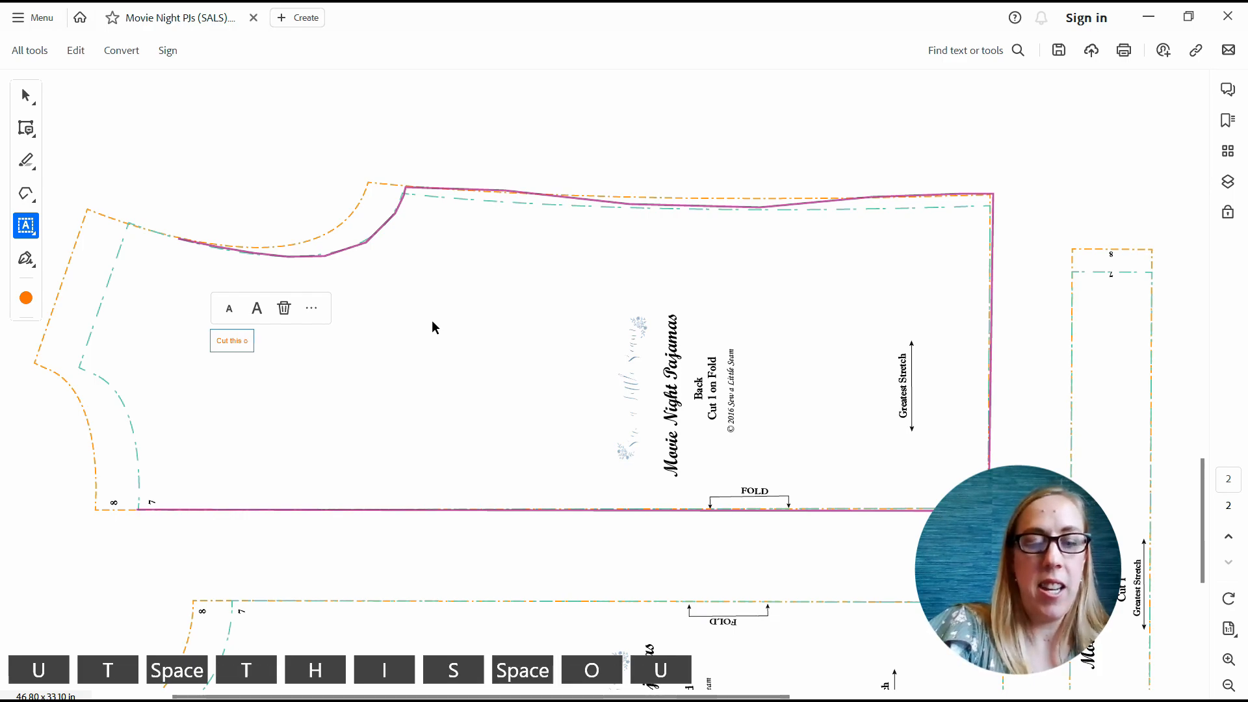
text(ut of )
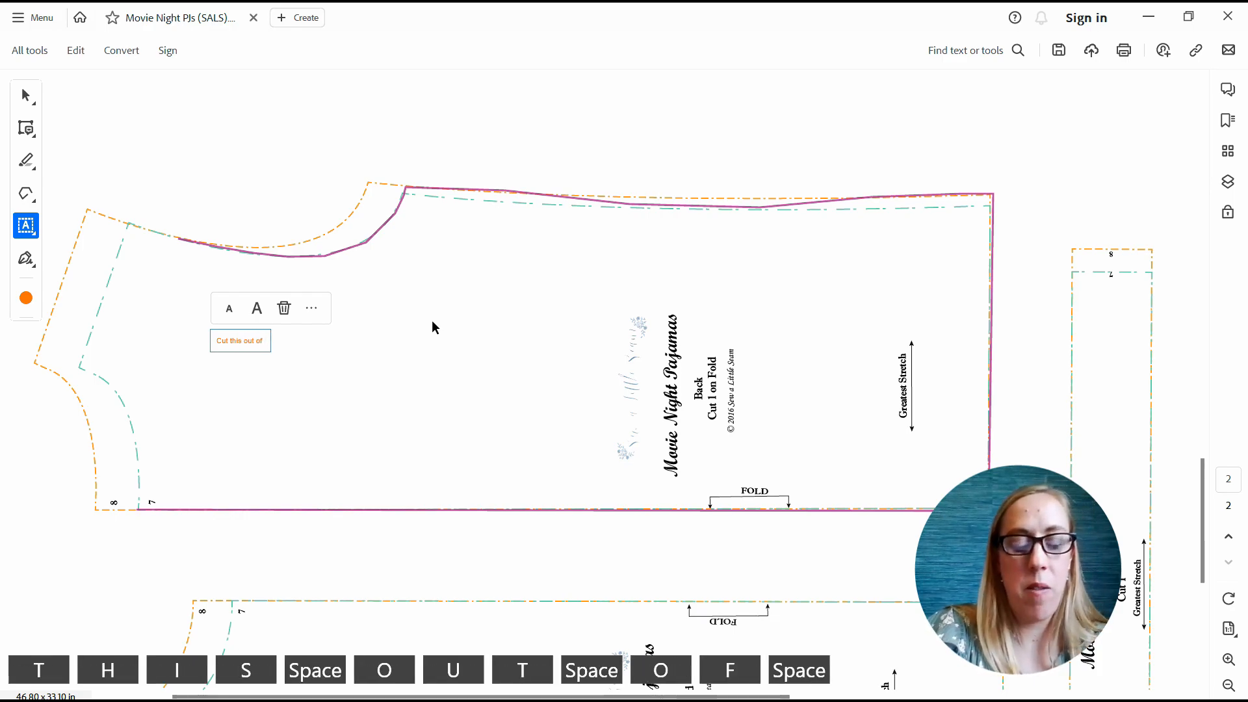
text(pattern )
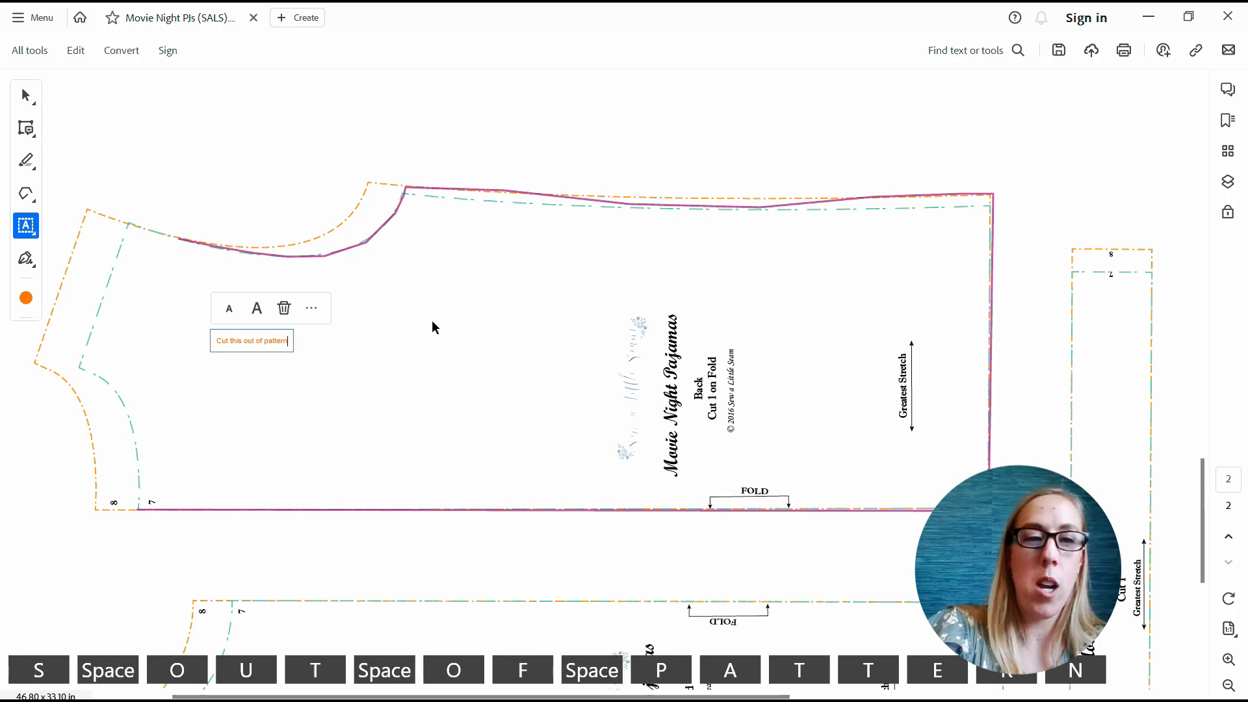
text(1)
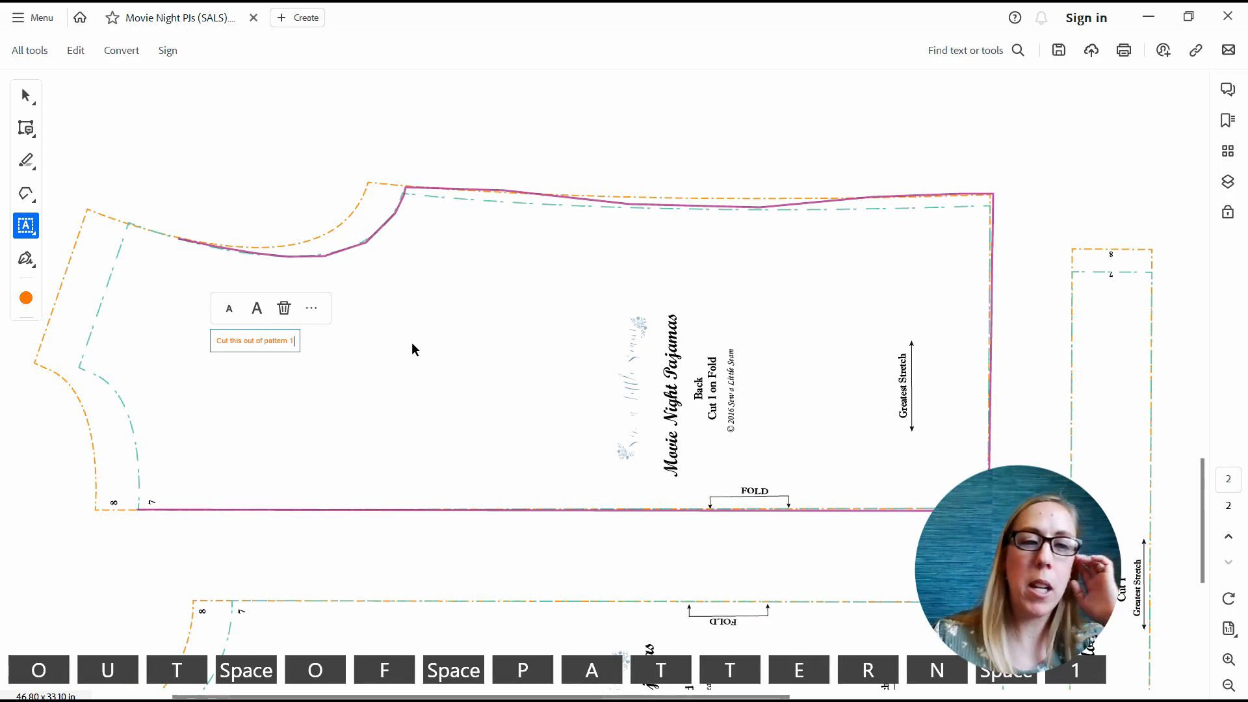
click(434, 323)
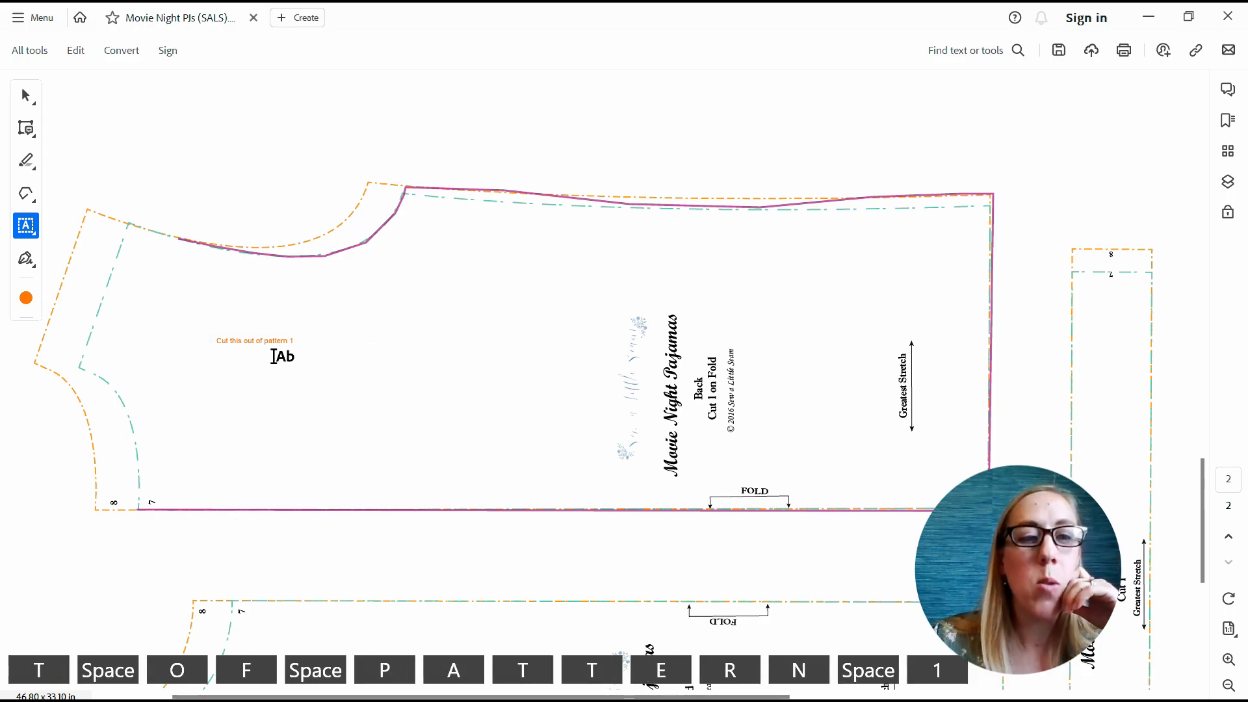
- Place an orange crossmark over the Back piece's label, enlarge it, and add two more on the blank Back area and the neckband
click(35, 233)
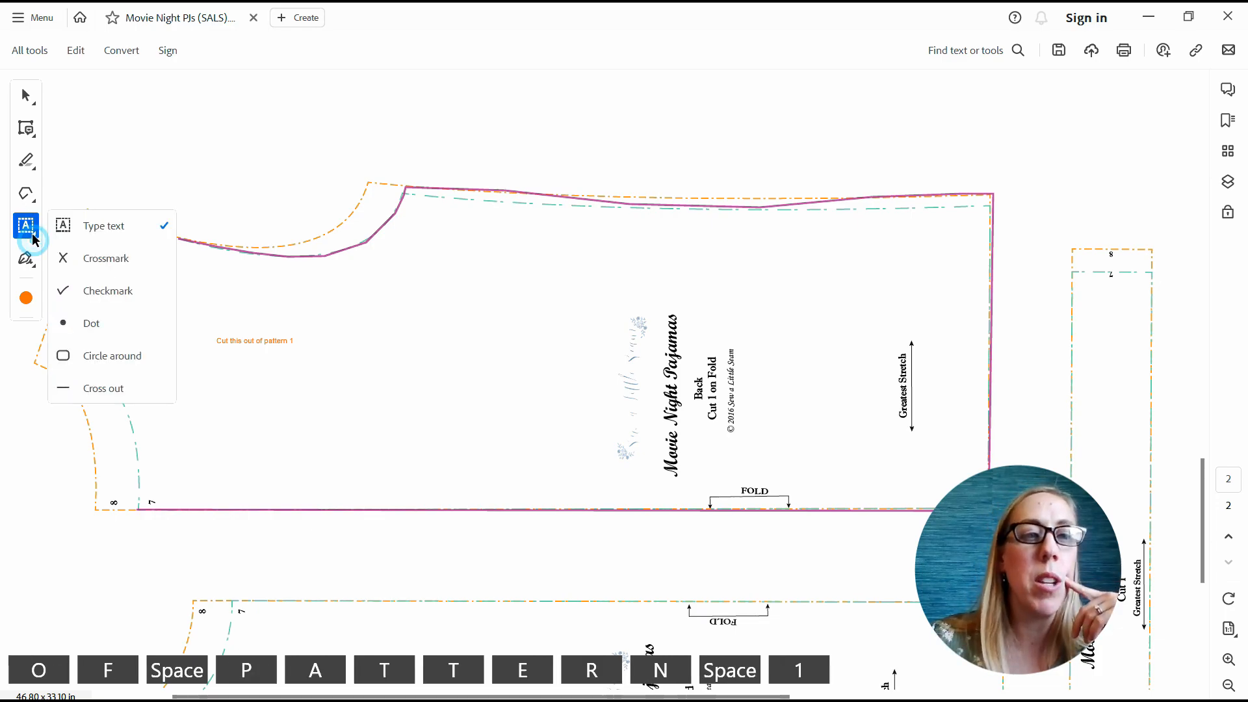
click(104, 255)
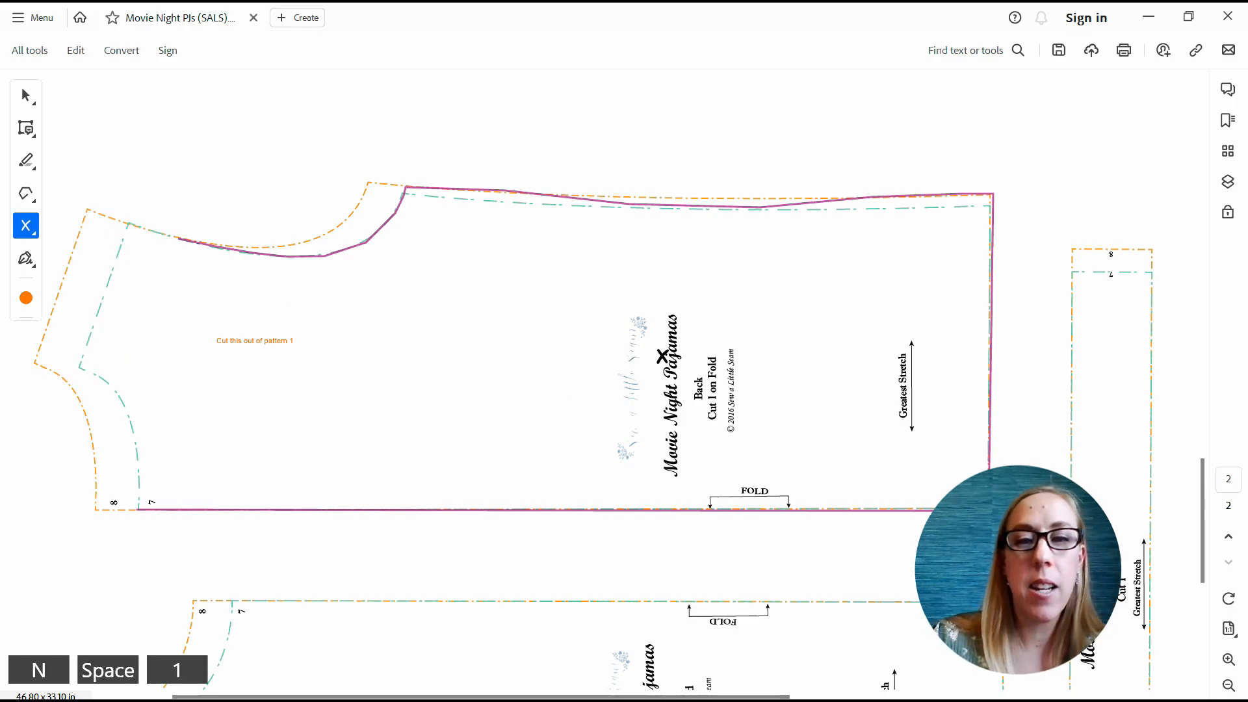
click(711, 397)
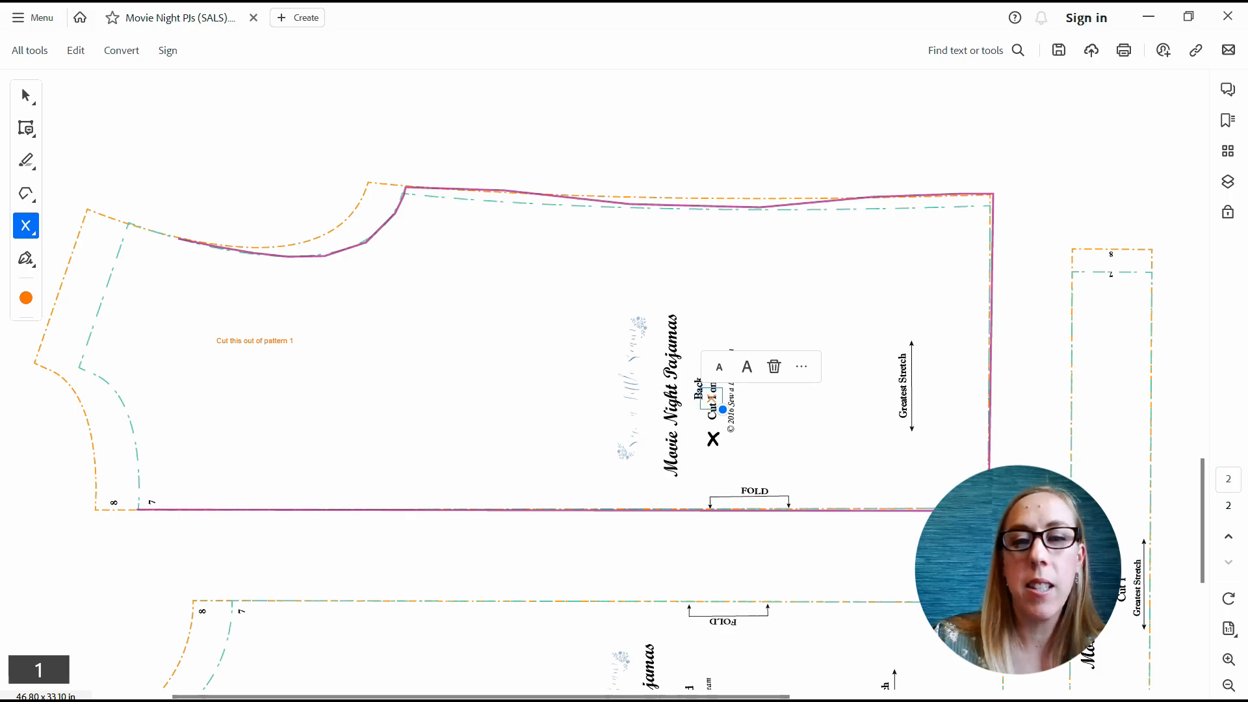
drag(723, 409, 849, 506)
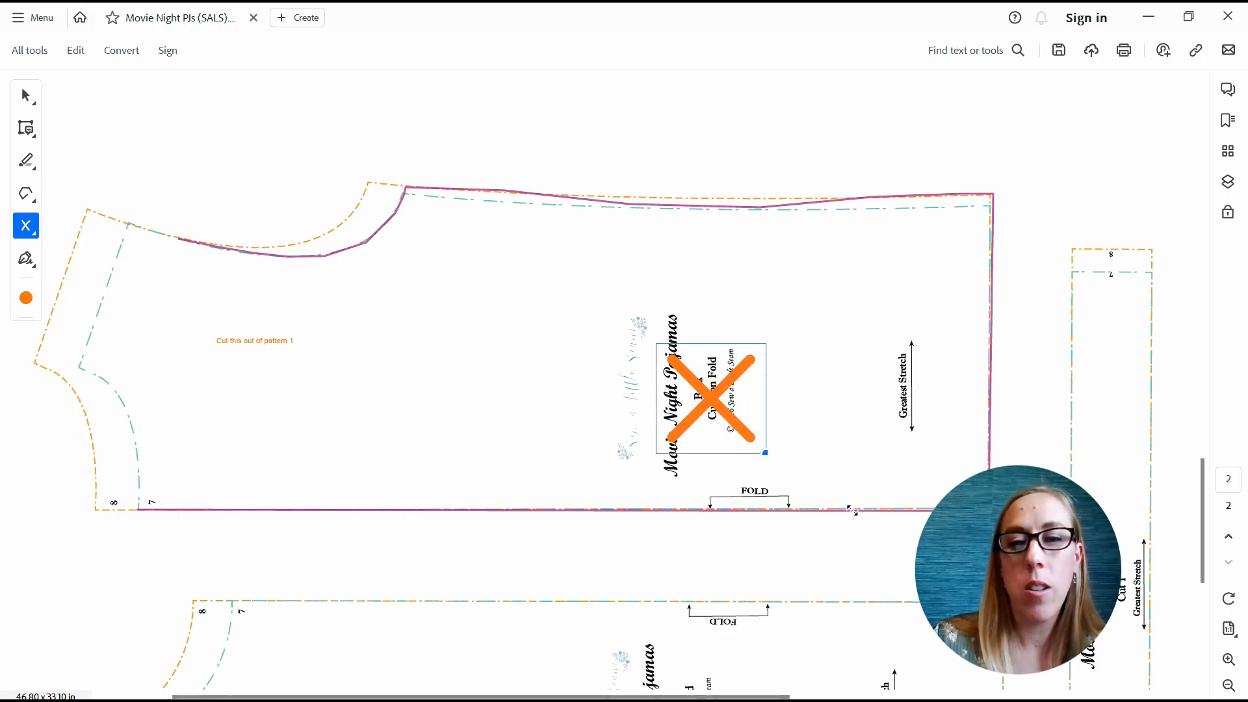
drag(767, 455, 786, 472)
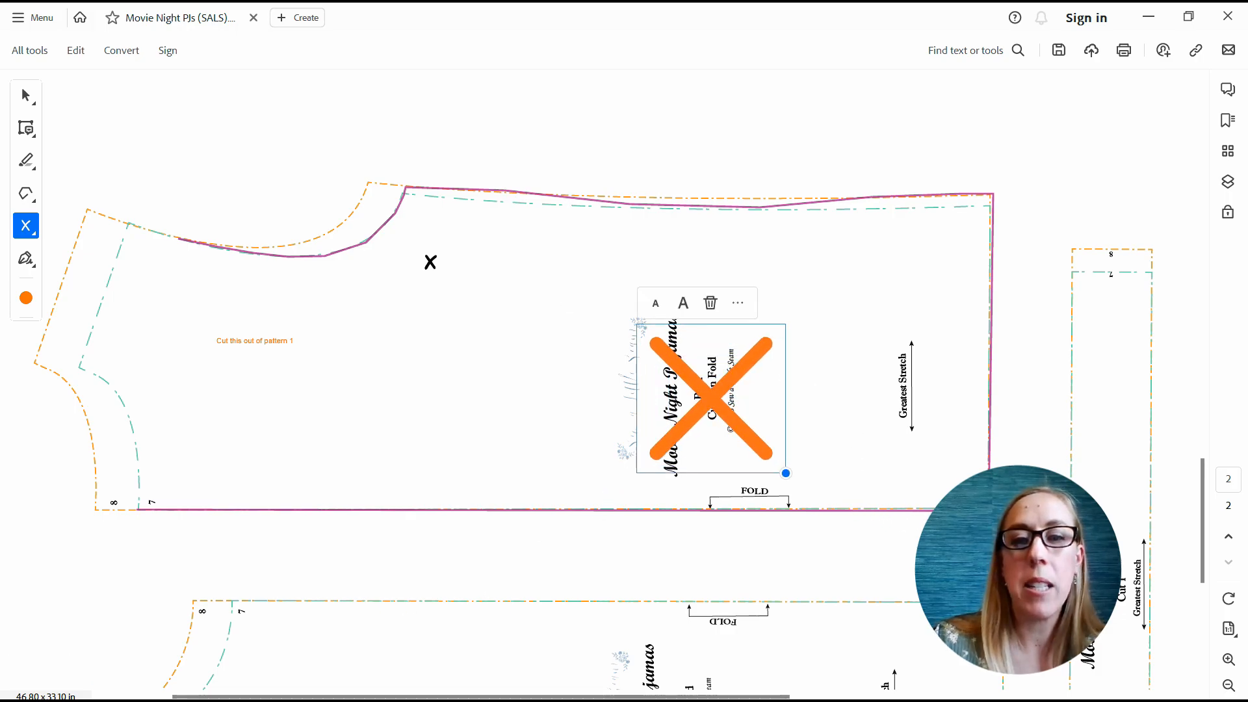
click(441, 332)
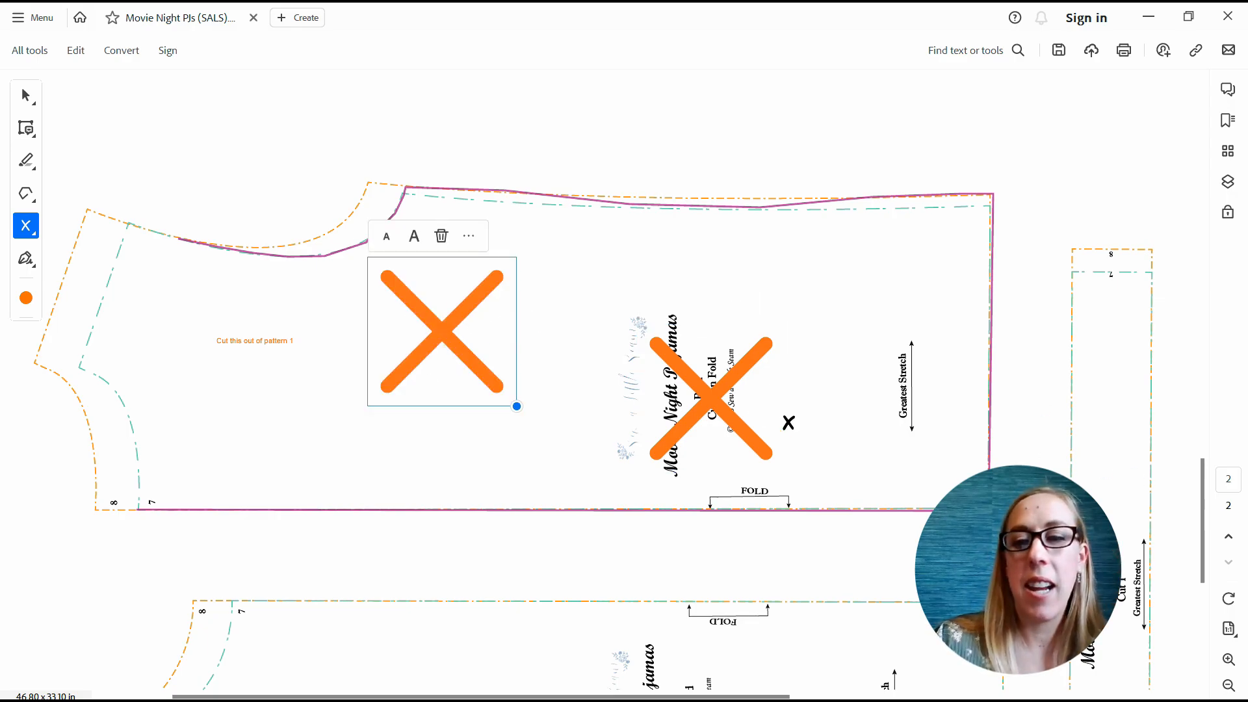
click(1101, 409)
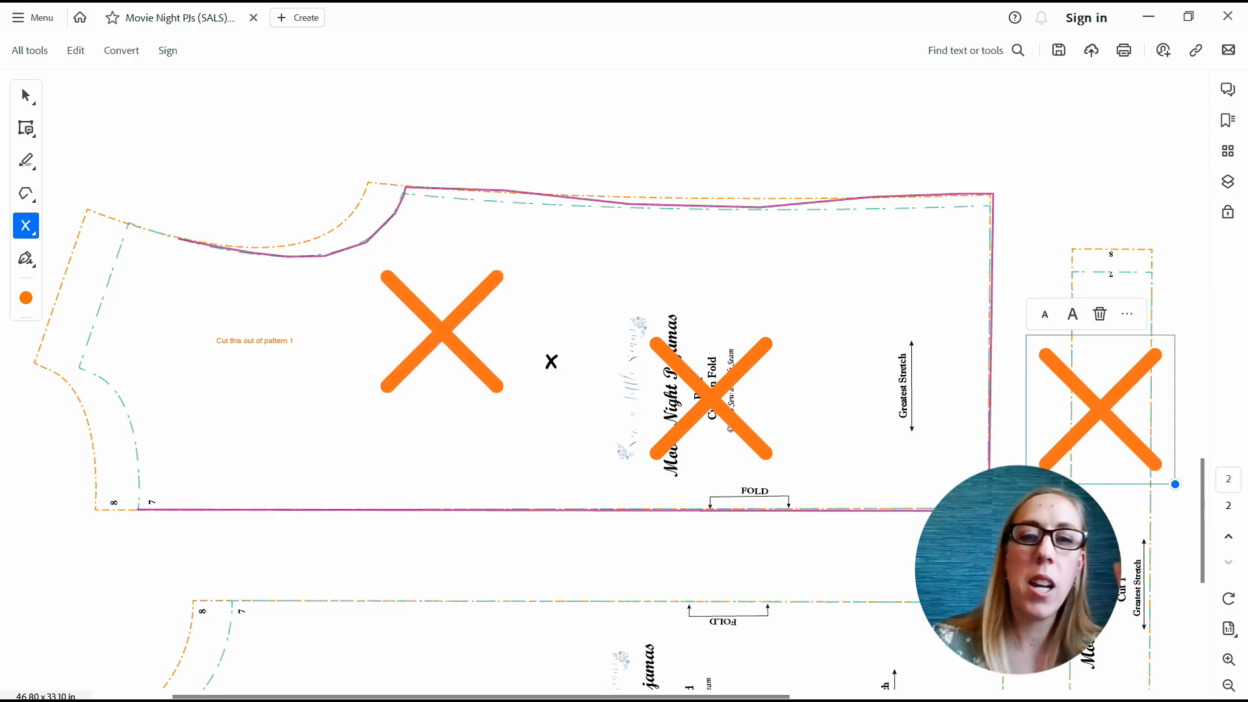
- Place a checkmark on the Back piece's side seam near the underarm, enlarge it and colour it green
click(27, 226)
click(84, 288)
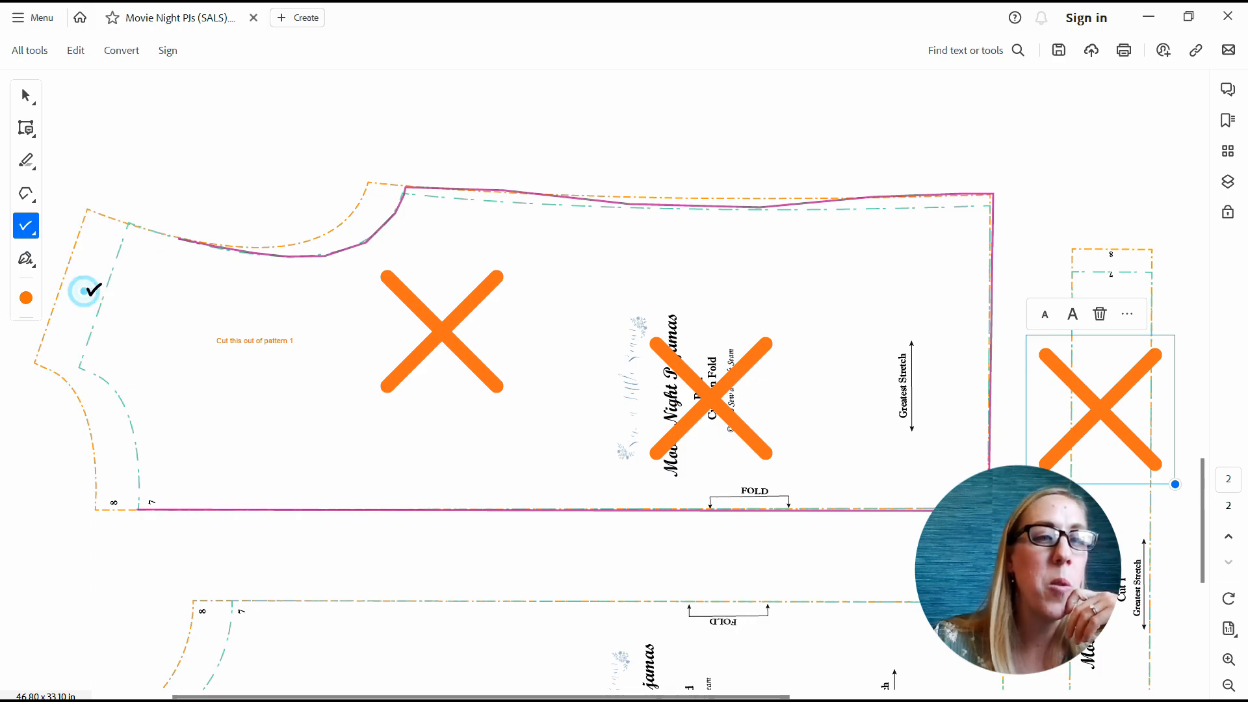
click(598, 238)
click(599, 238)
drag(610, 248, 658, 297)
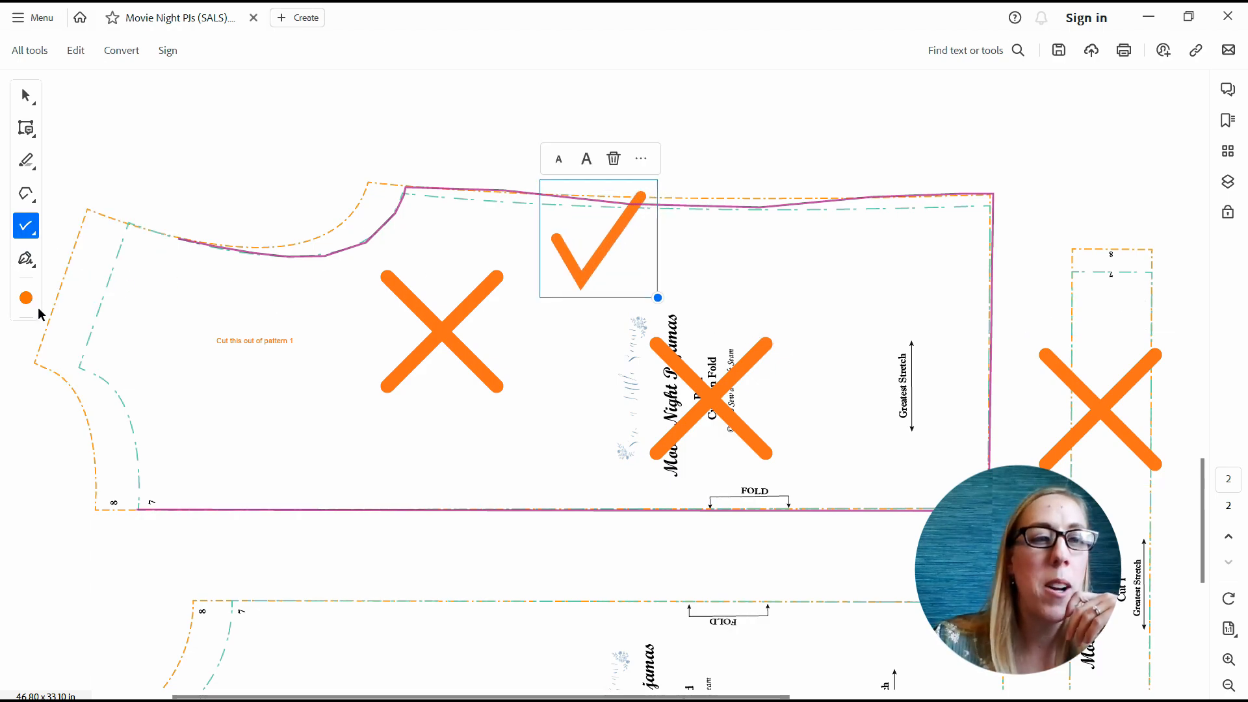
click(26, 298)
click(91, 325)
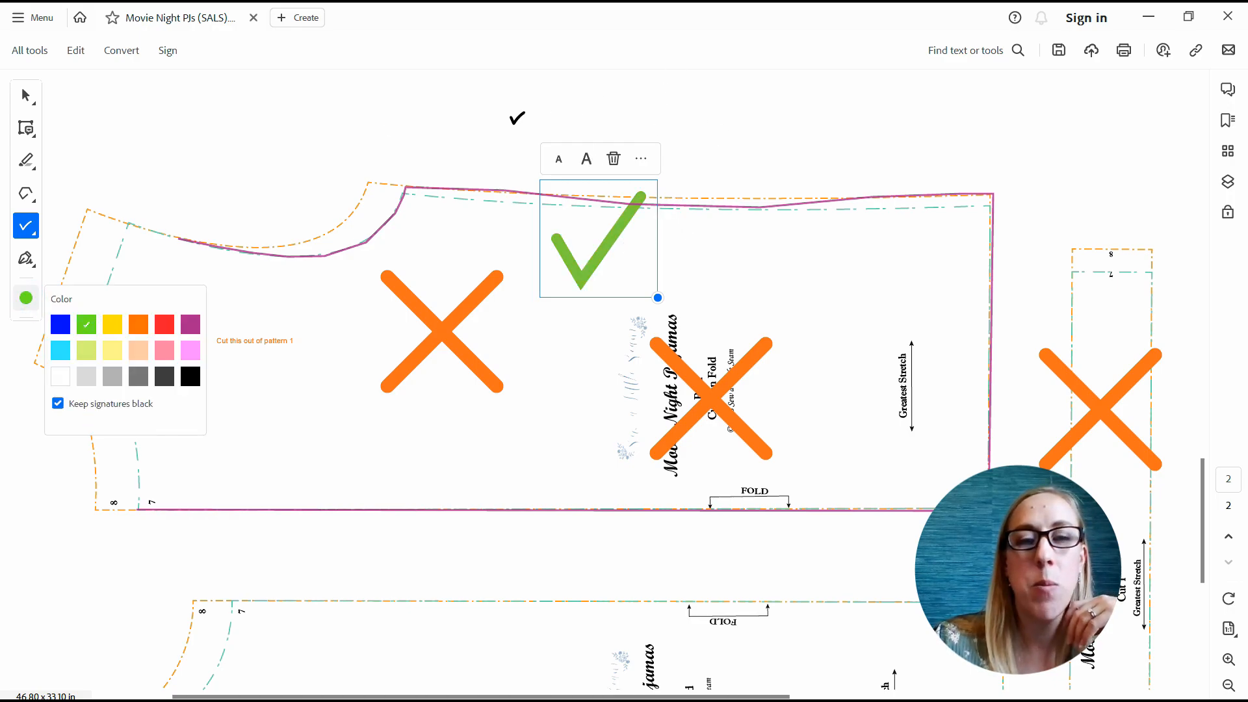
- Place a light pink dot at the upper end of the 7 Shorts Cut Line on the page 1 Bottoms piece
click(25, 221)
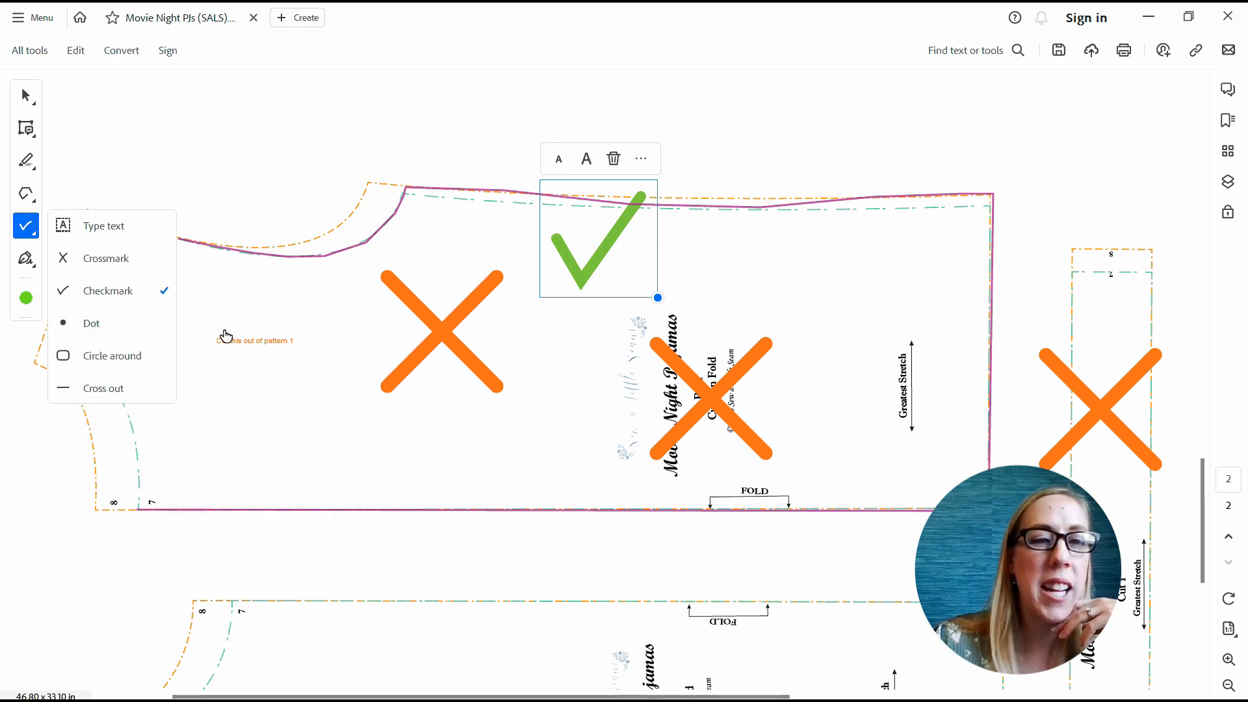
click(90, 327)
scroll(513, 275, down, 4)
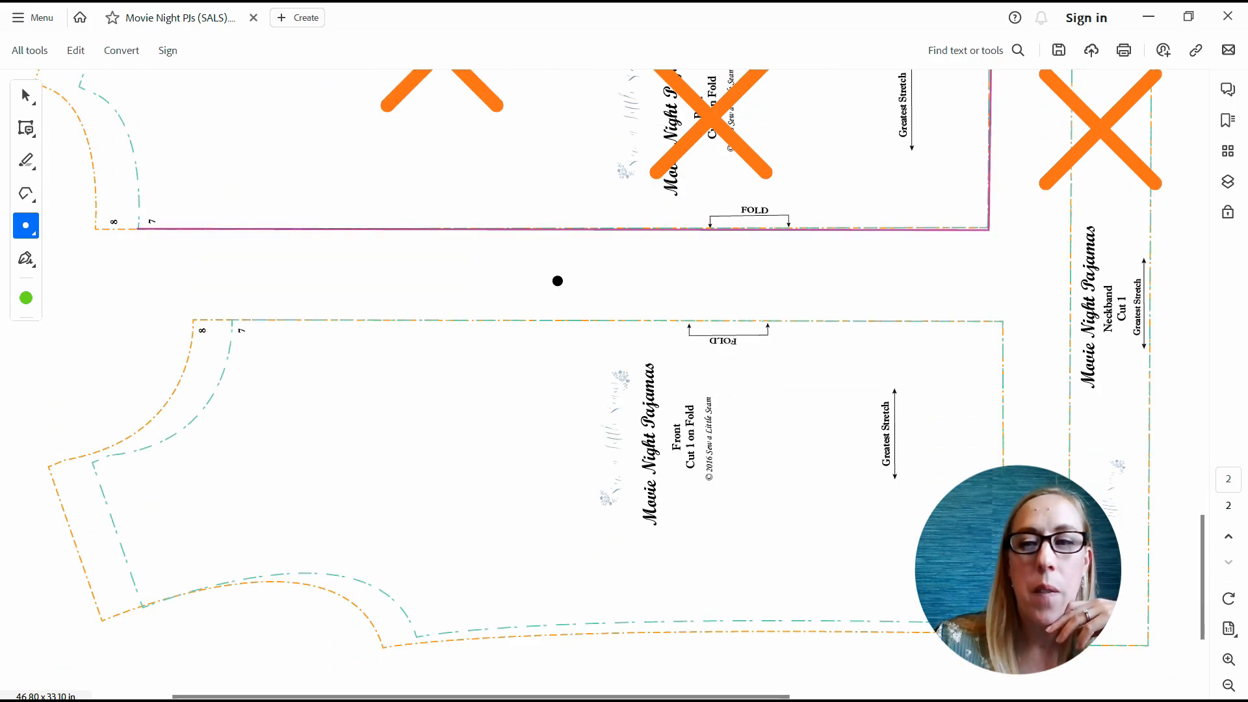
scroll(515, 267, up, 6)
scroll(573, 261, up, 4)
scroll(572, 261, up, 4)
scroll(572, 261, up, 8)
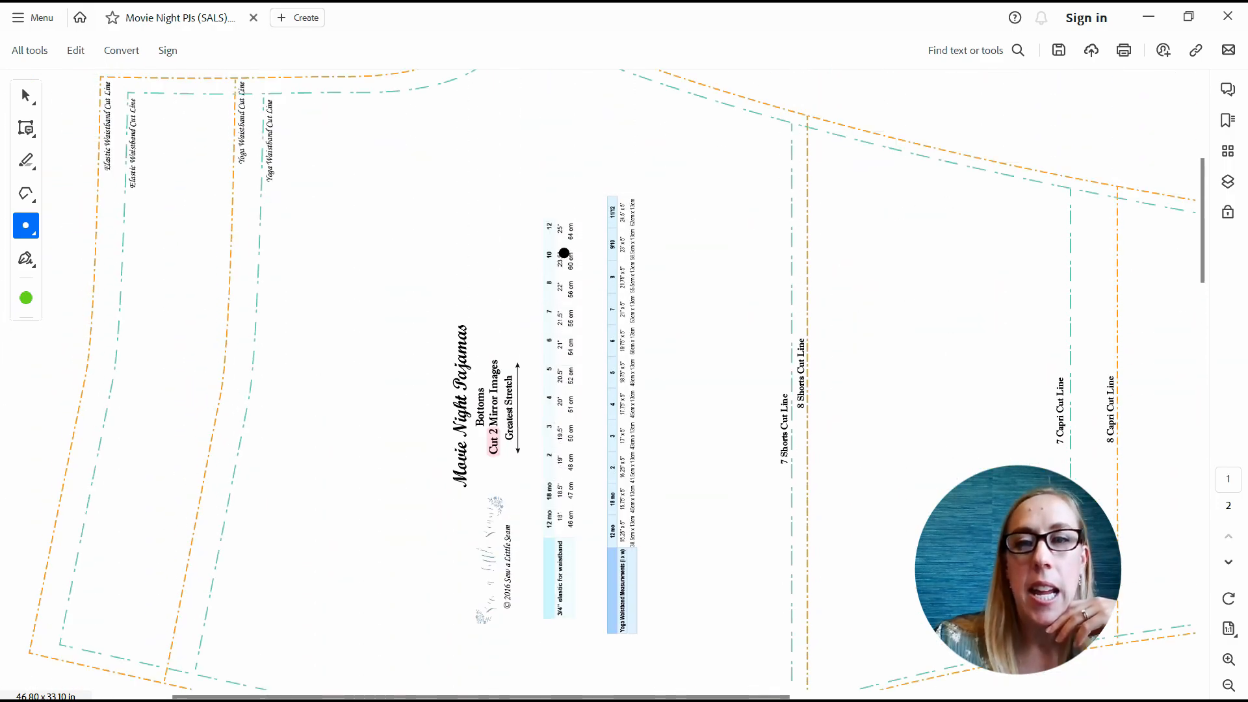
scroll(570, 251, down, 1)
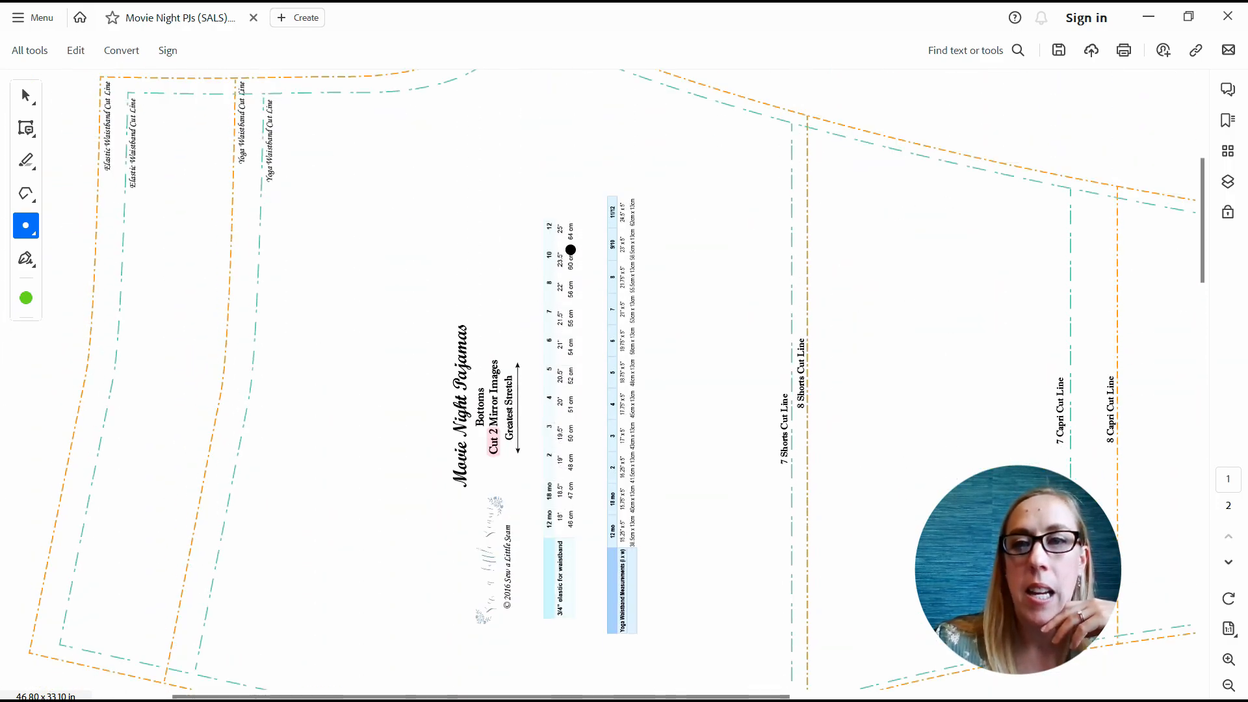
click(36, 301)
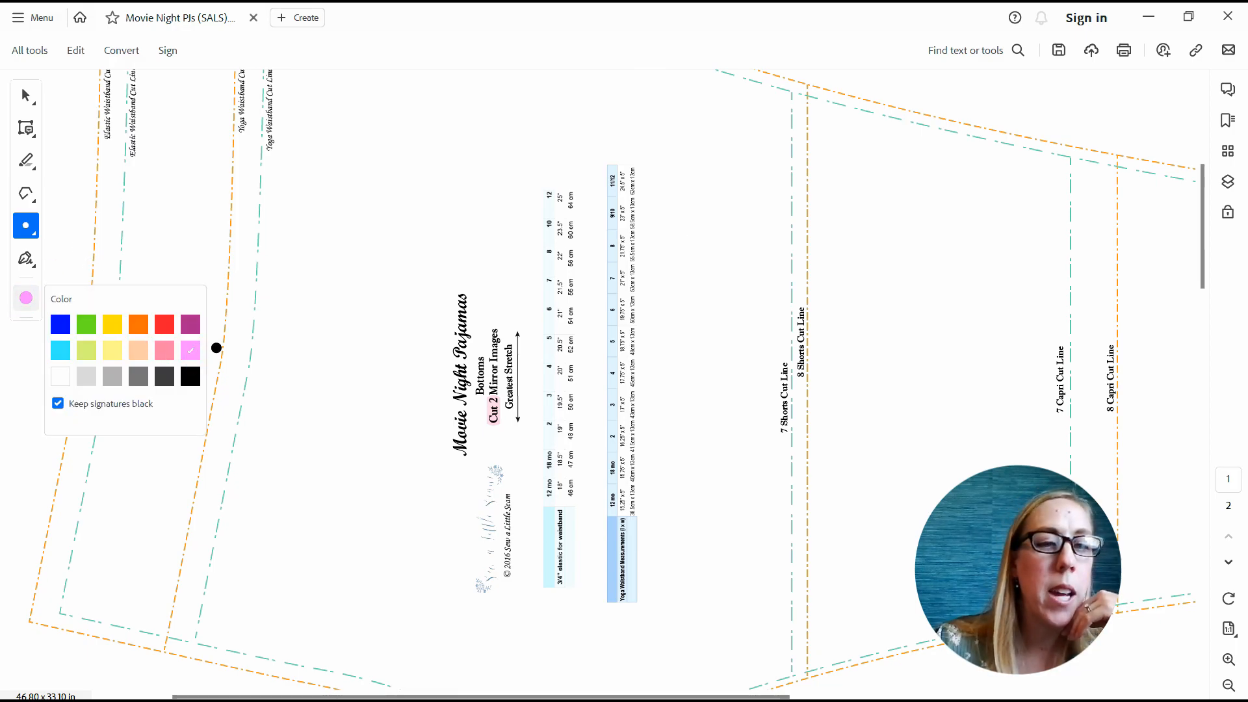
click(793, 92)
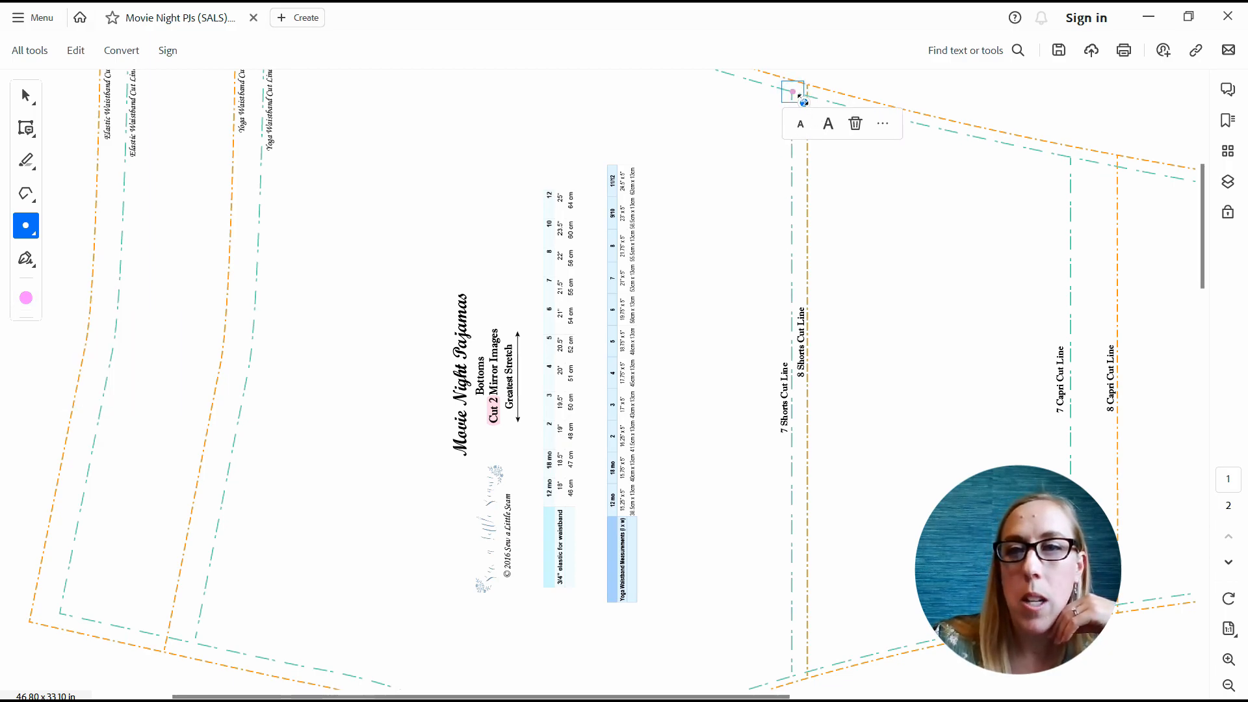
- Place a matching pink dot at the lower end of the 7 Shorts Cut Line and enlarge it
scroll(819, 225, down, 5)
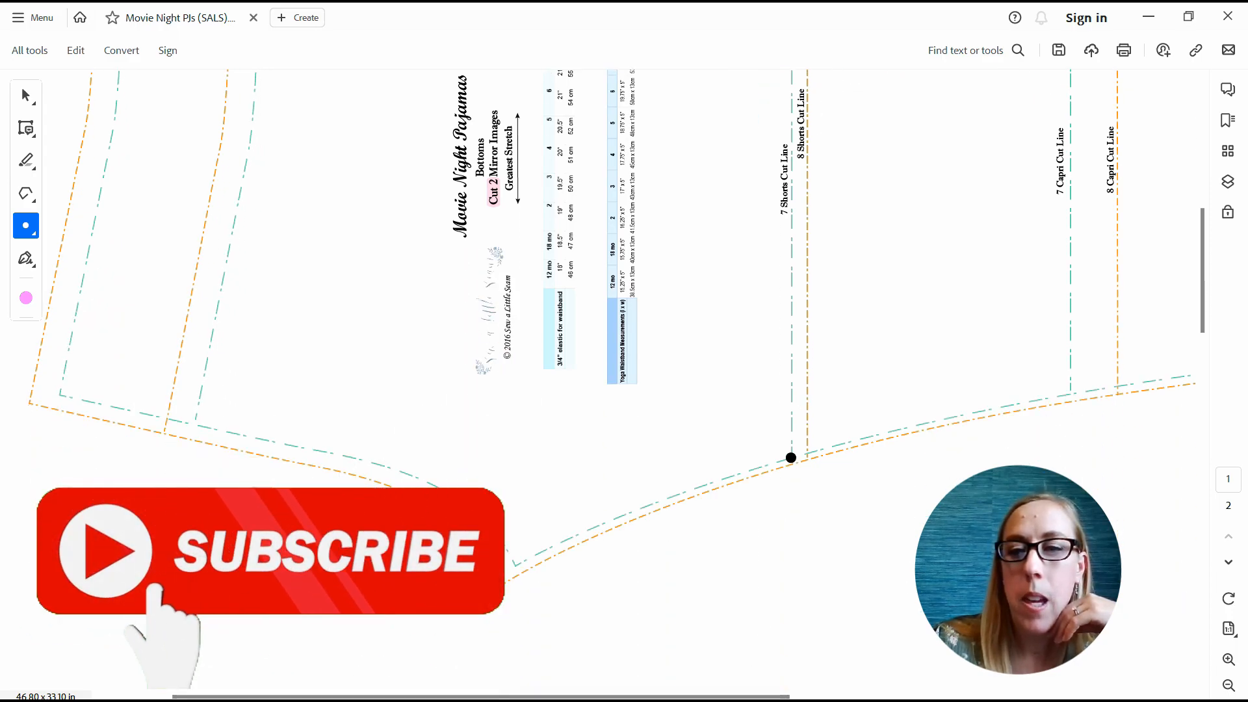
click(791, 457)
drag(824, 489, 838, 502)
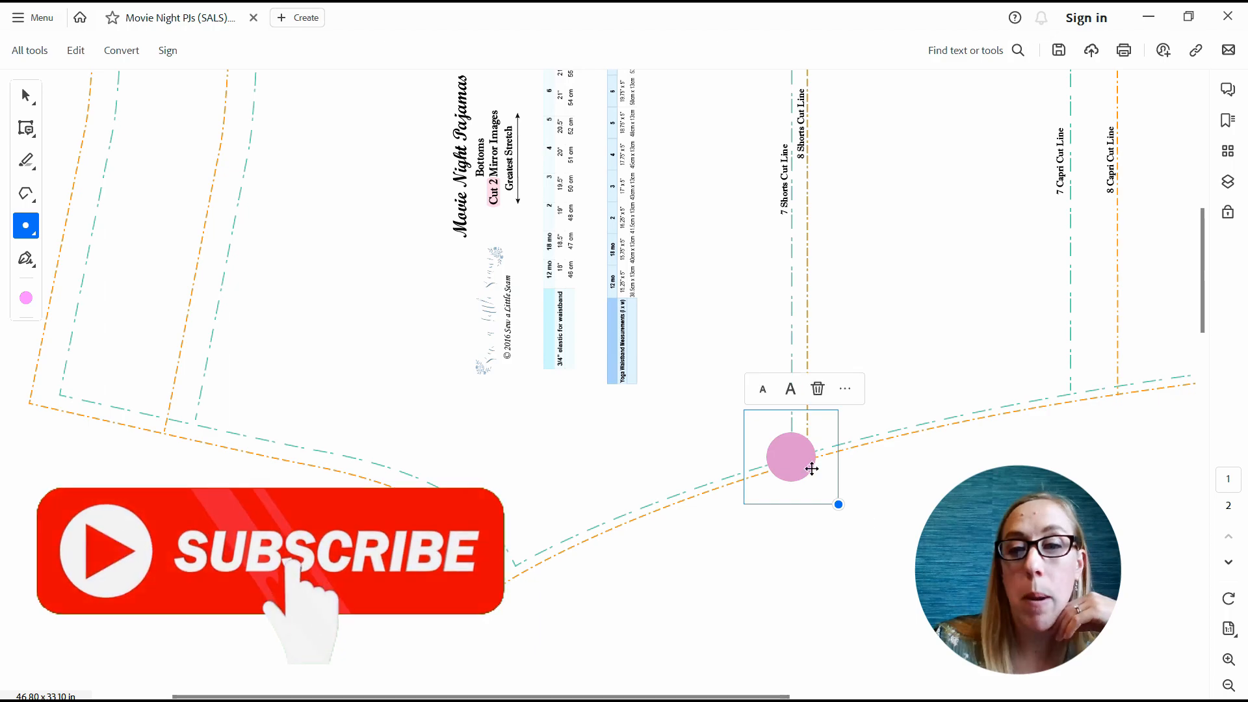
- Add two more pink dots inside the Bottoms piece, one on each side of the shorts cut lines, and shrink them slightly
scroll(728, 397, up, 3)
scroll(727, 397, up, 5)
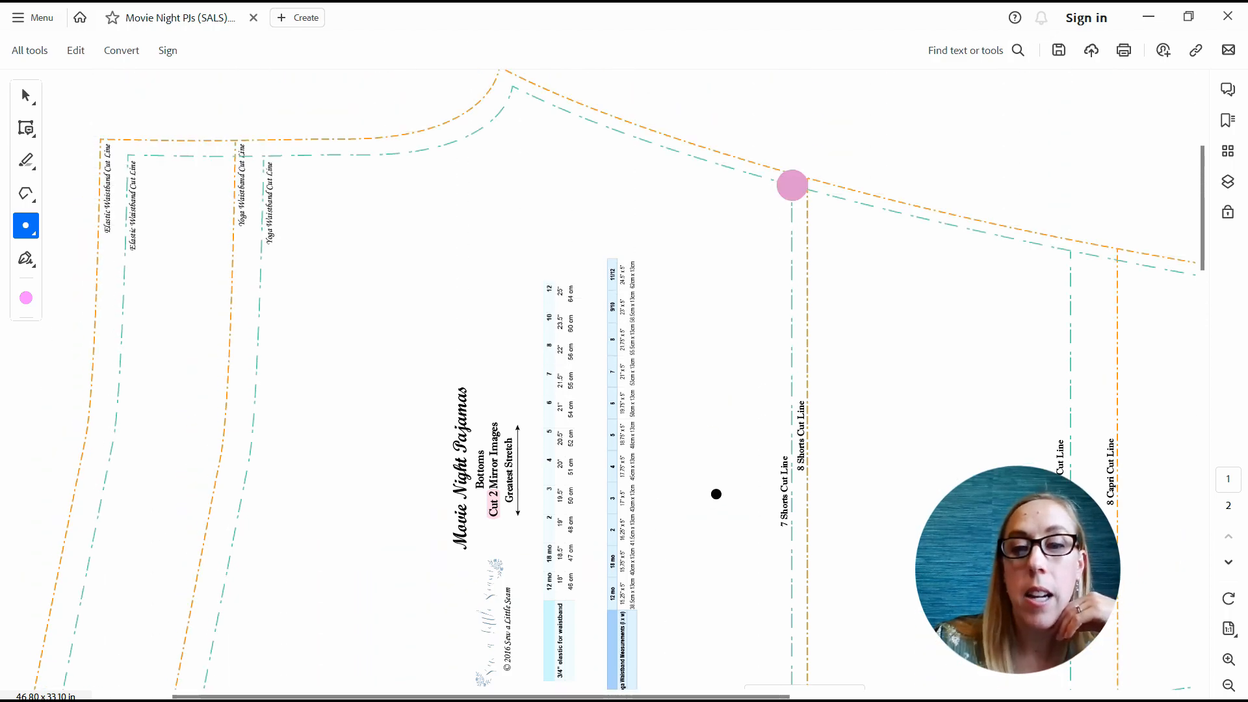
click(715, 493)
click(918, 499)
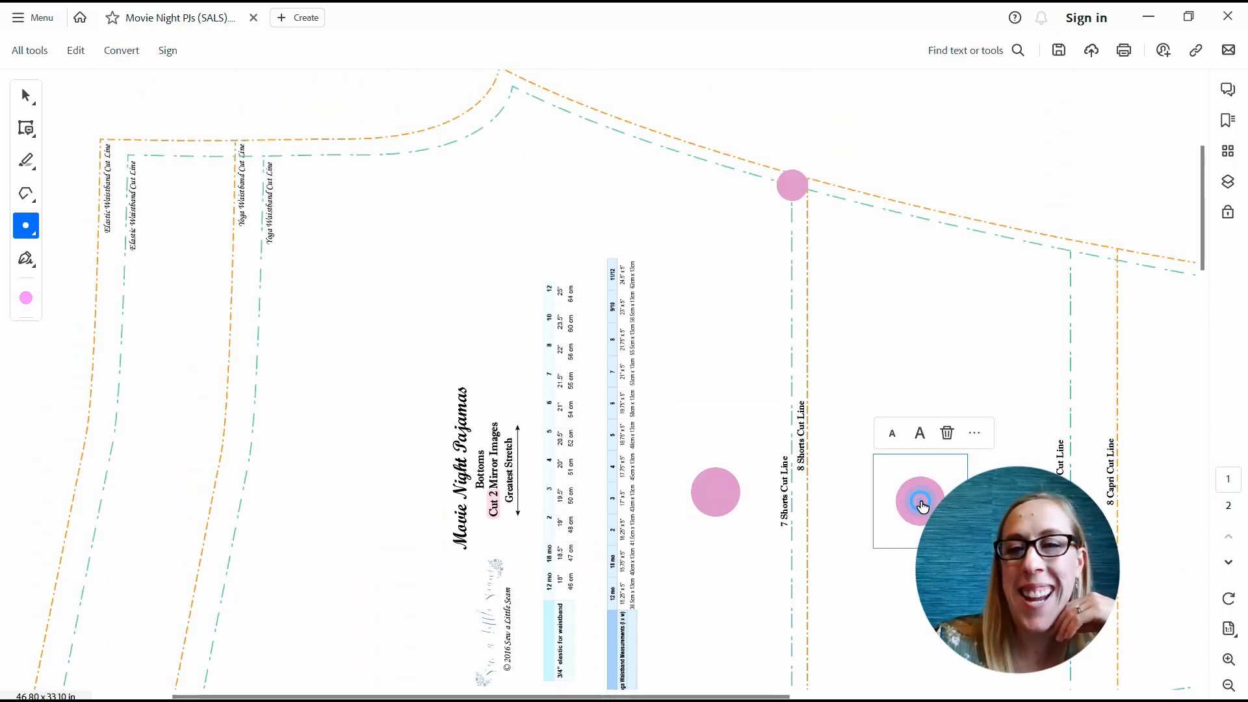
drag(968, 548, 963, 543)
click(723, 502)
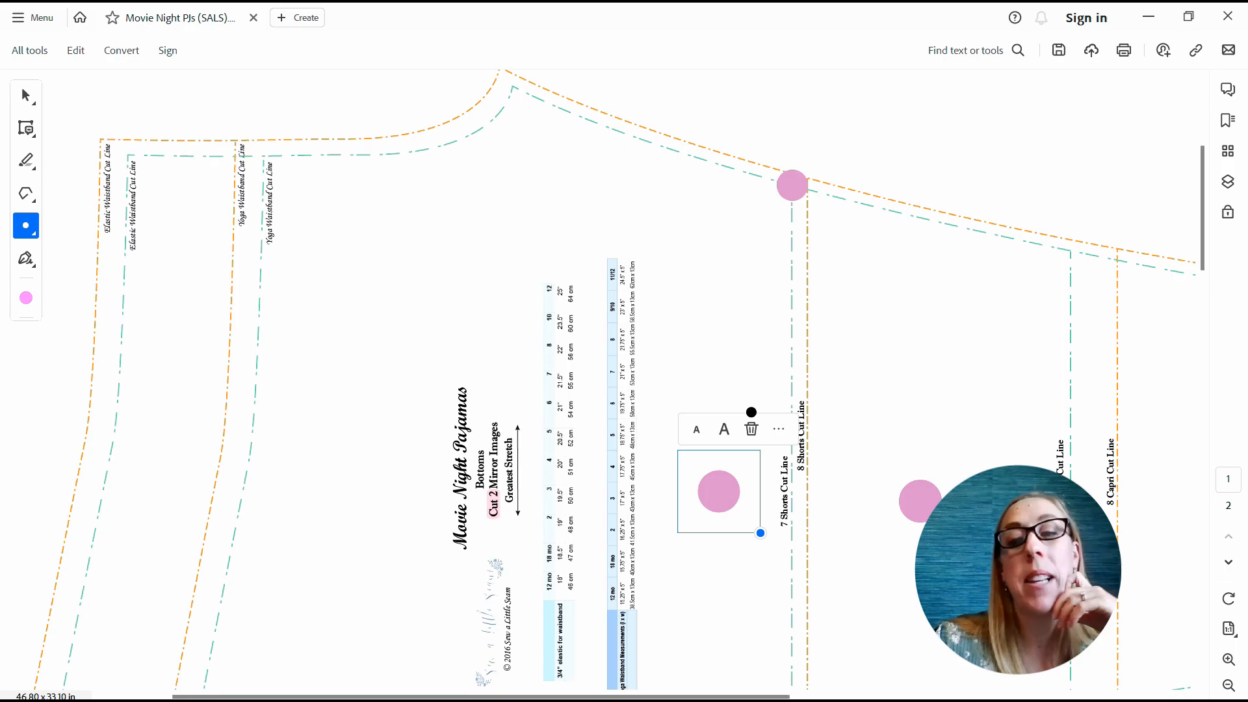
- Switch to the hand tool and bring the whole Bottoms piece with its pink dots into view
scroll(751, 409, down, 3)
scroll(751, 410, up, 1)
scroll(751, 410, up, 1)
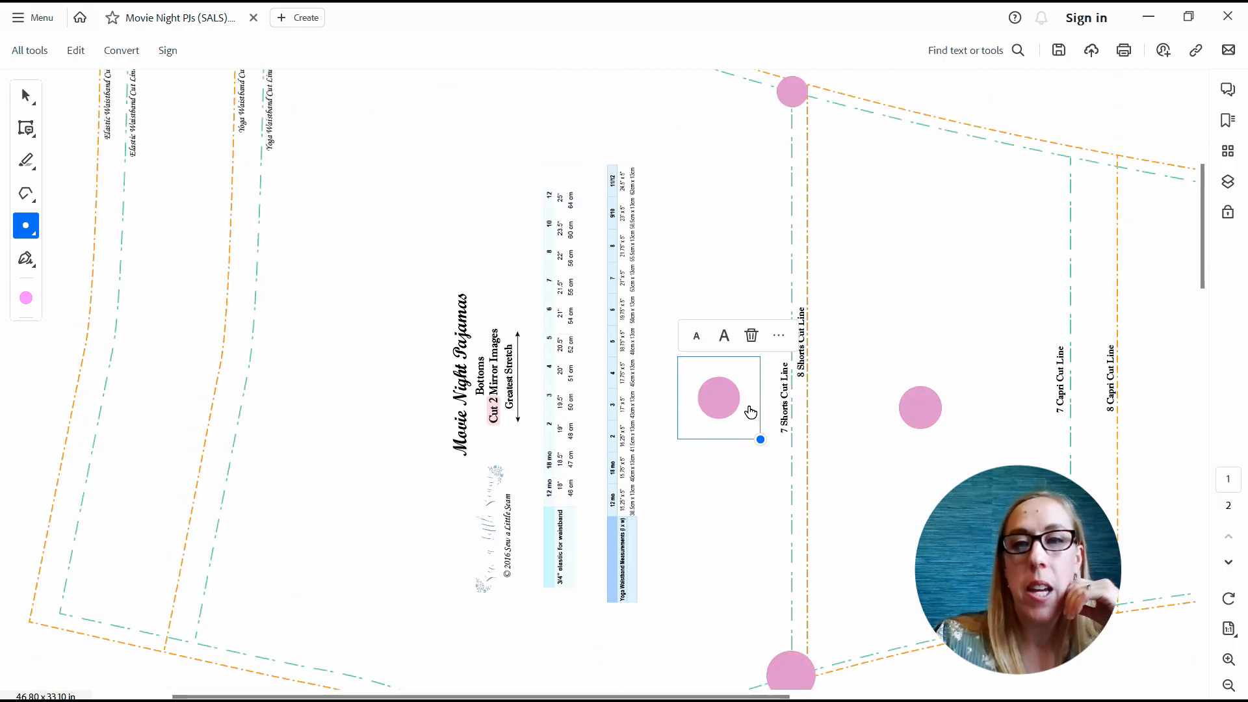
click(35, 234)
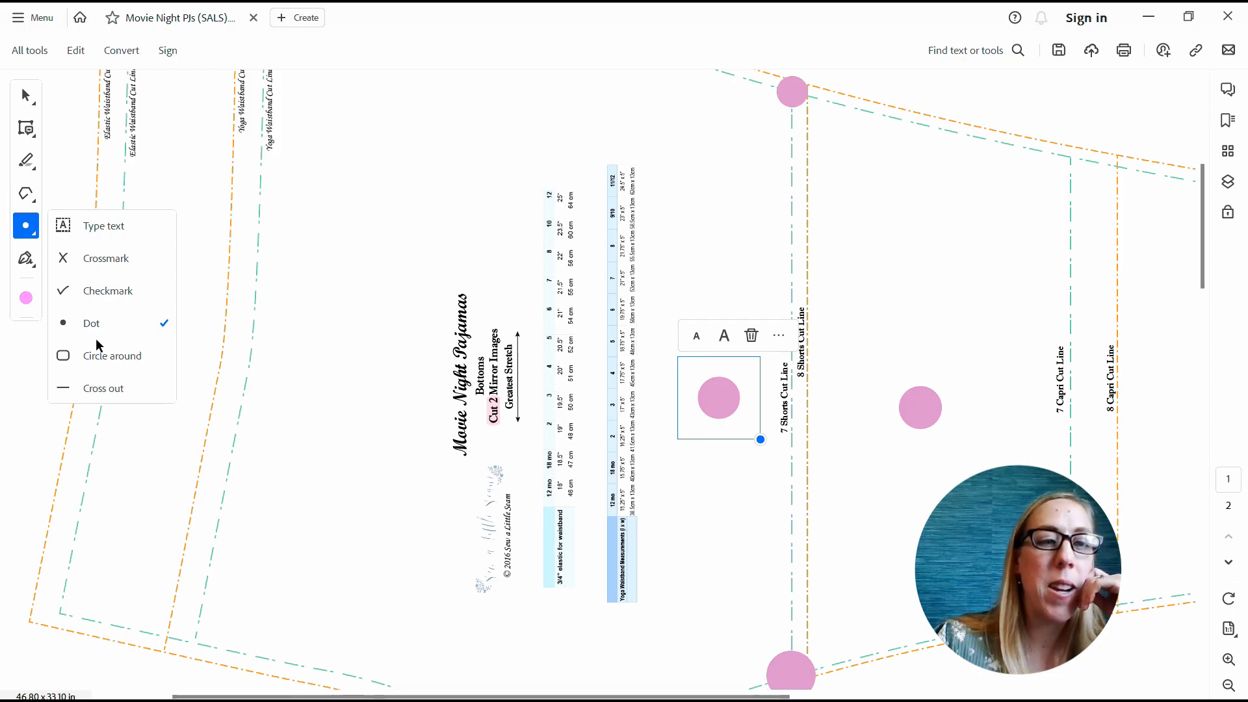
click(27, 97)
click(87, 126)
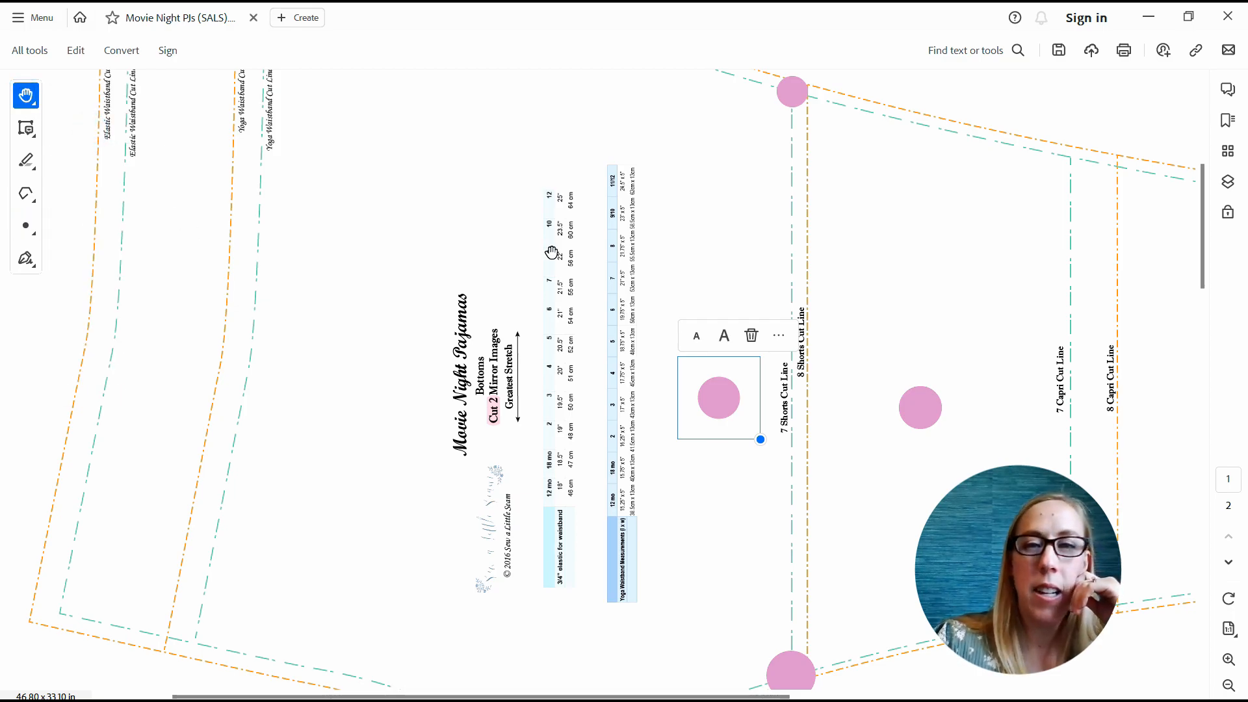
scroll(569, 273, down, 1)
ctrl+scroll(569, 275, down, 3)
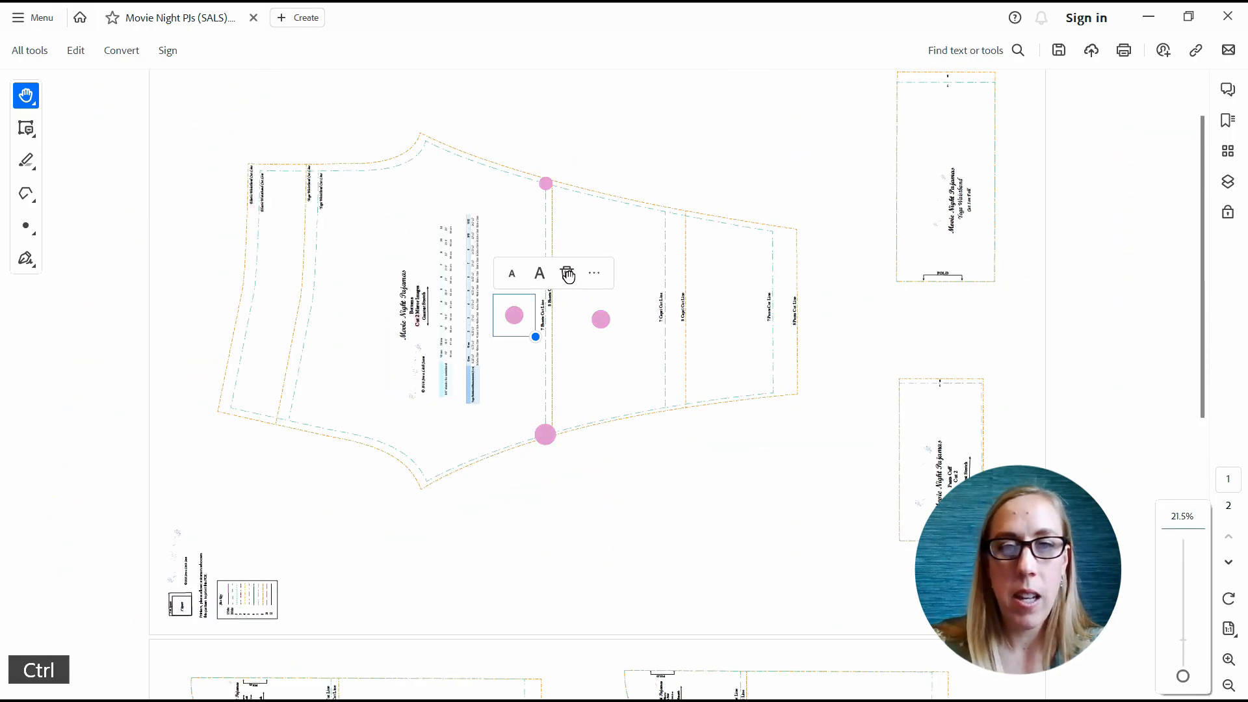
ctrl+scroll(569, 276, up, 2)
scroll(384, 279, up, 1)
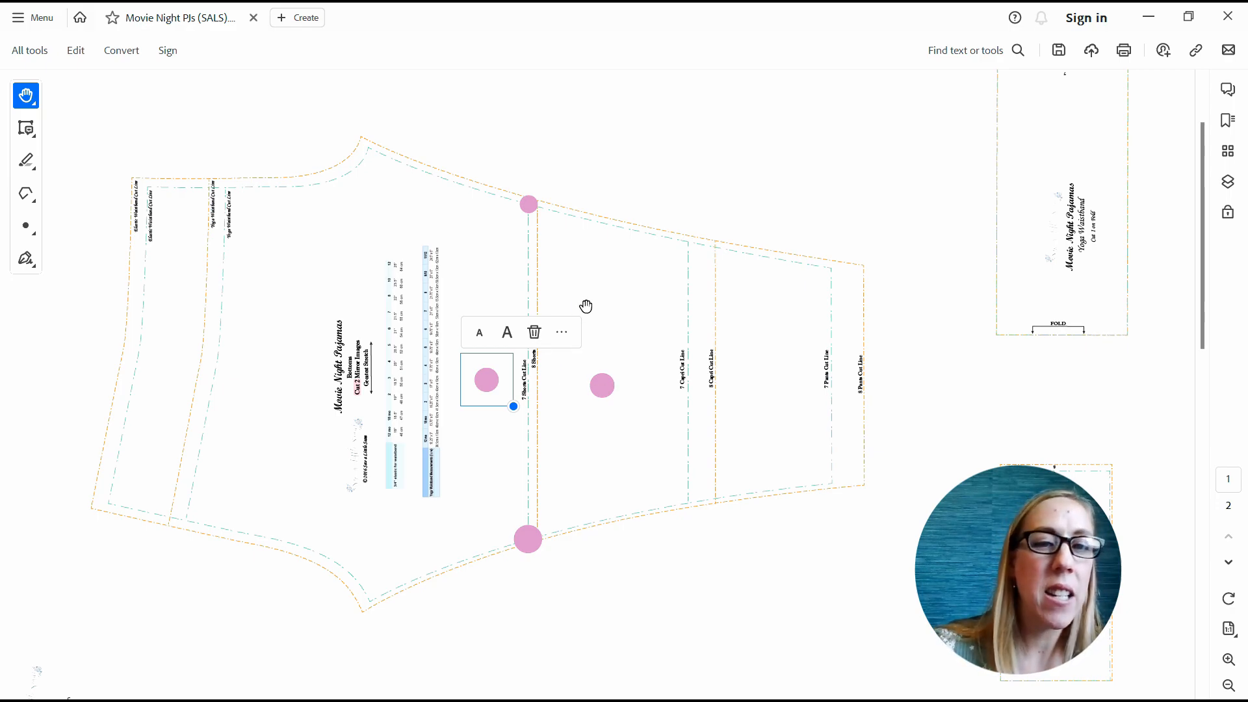
scroll(410, 336, up, 1)
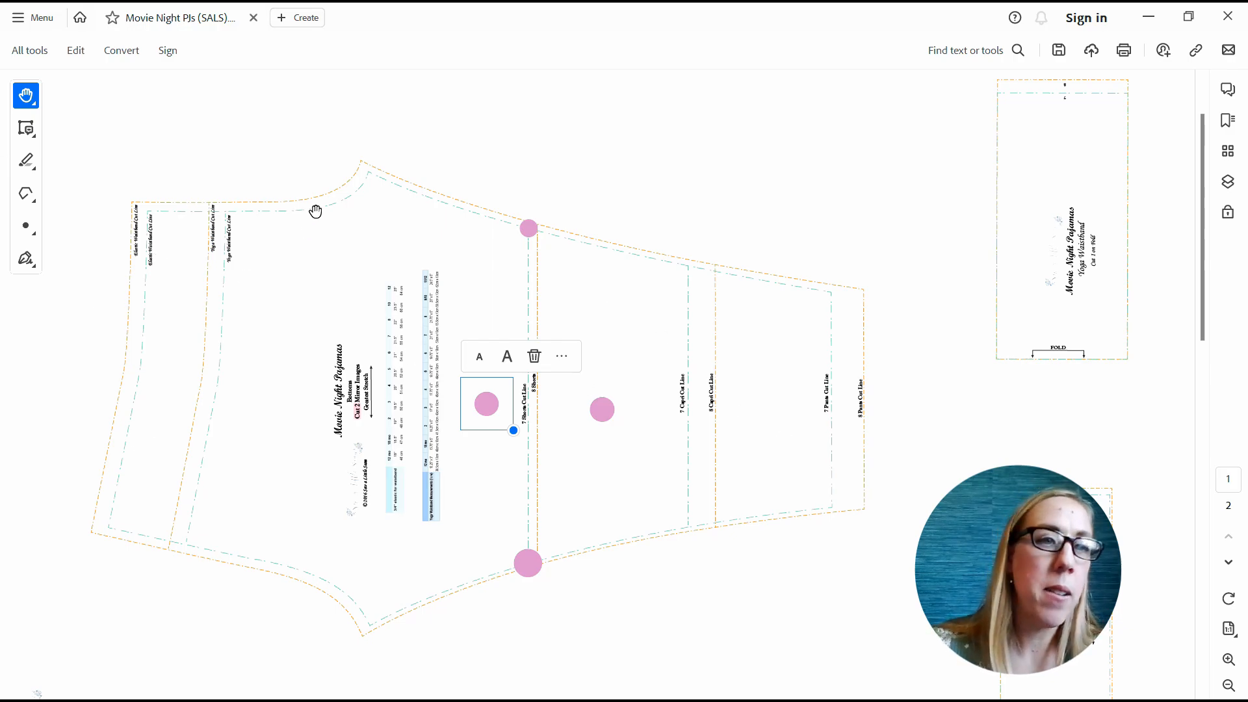
- Look through the fill mark options and the signature and initials options, and select the Type text tool
scroll(315, 211, down, 2)
scroll(331, 227, down, 2)
scroll(336, 219, up, 8)
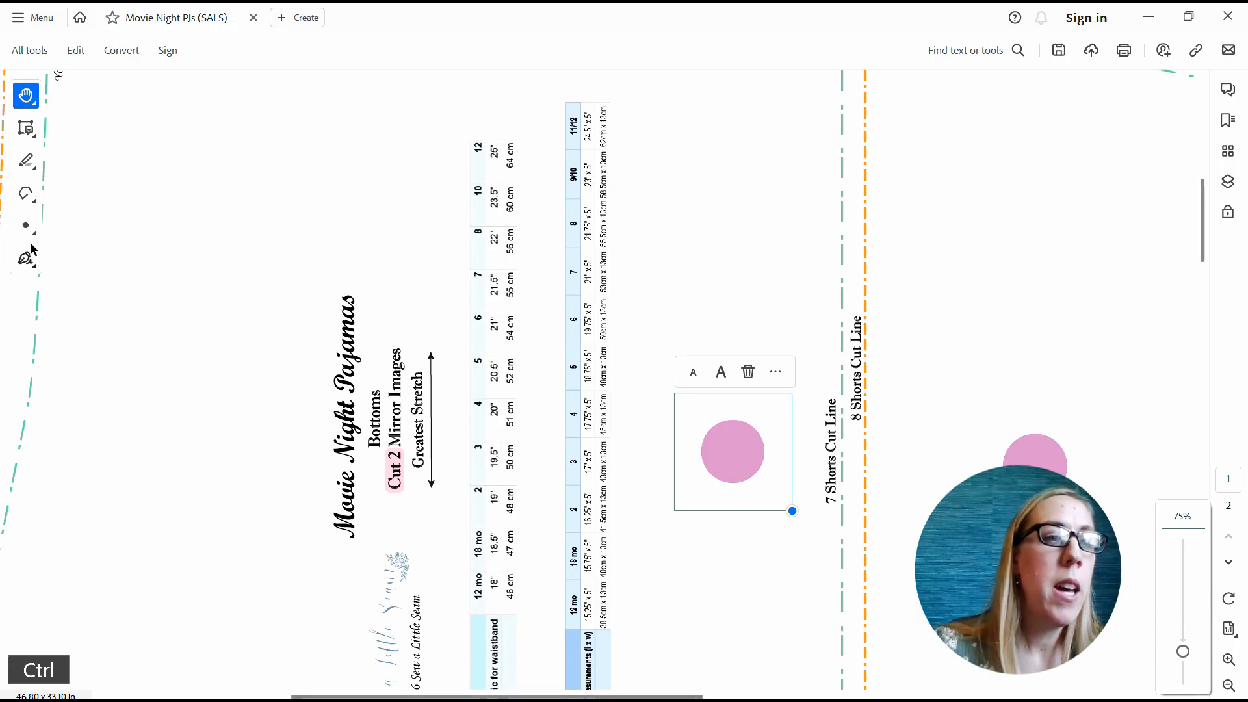
click(26, 226)
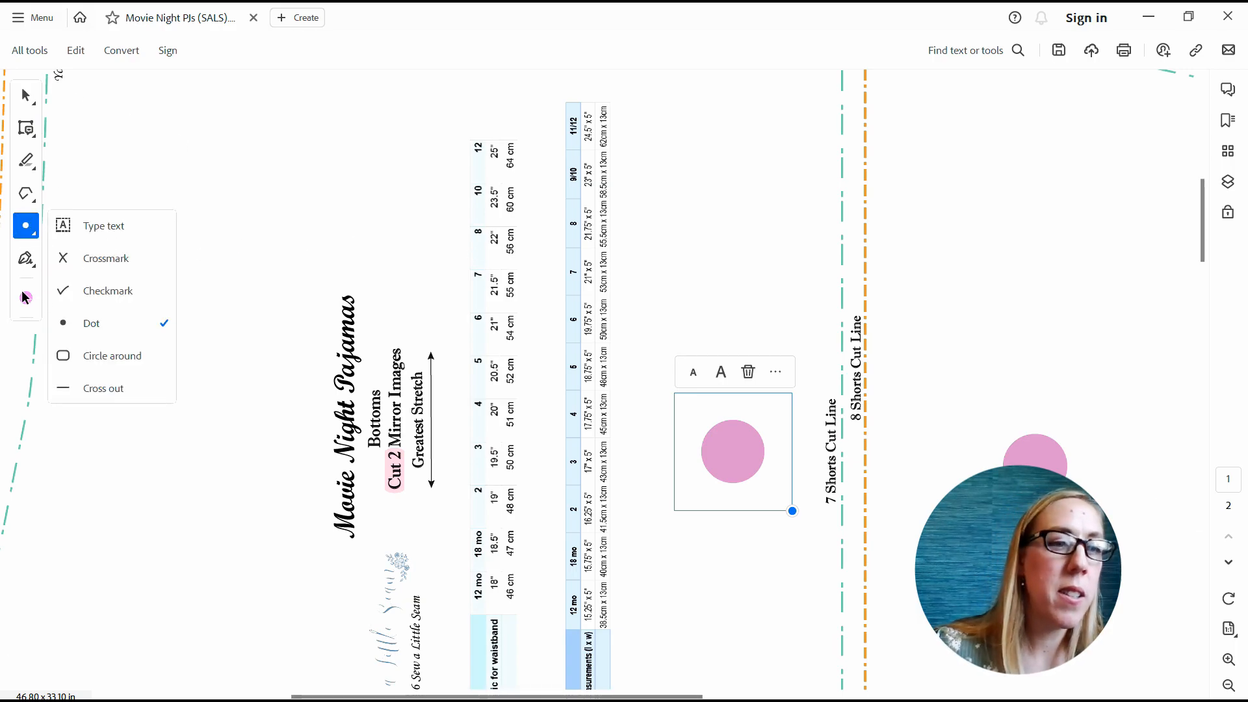
click(30, 264)
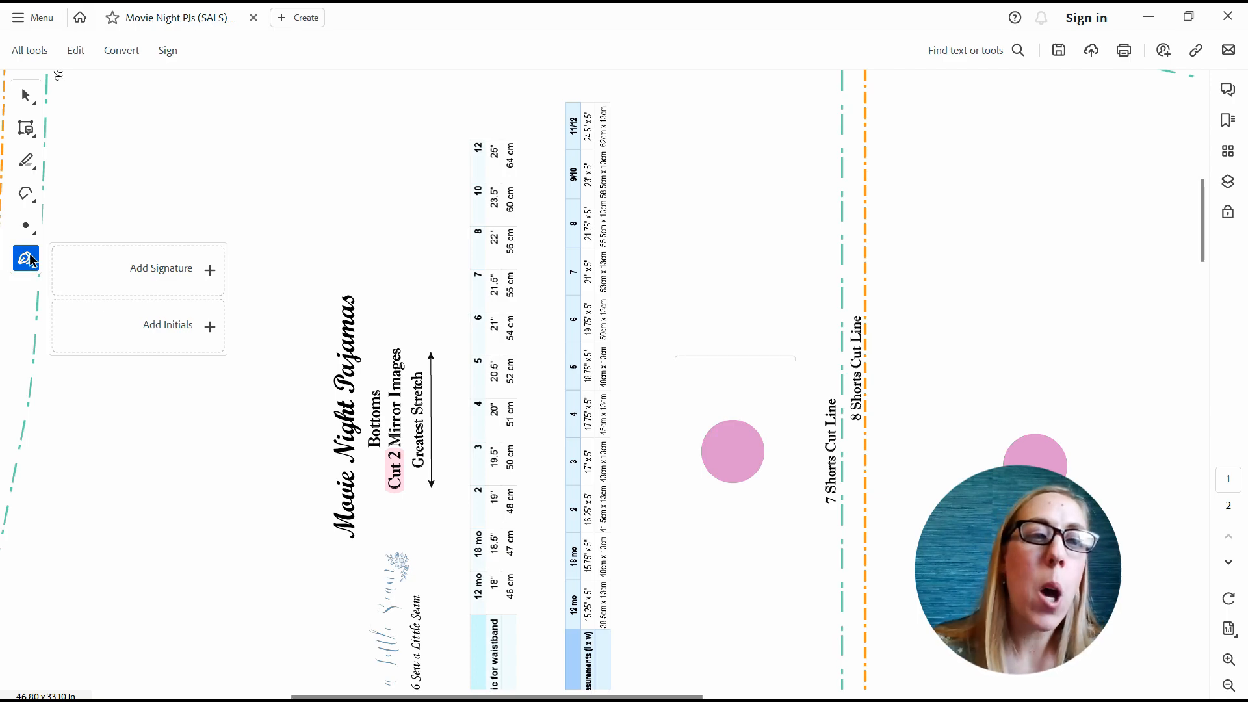
click(30, 235)
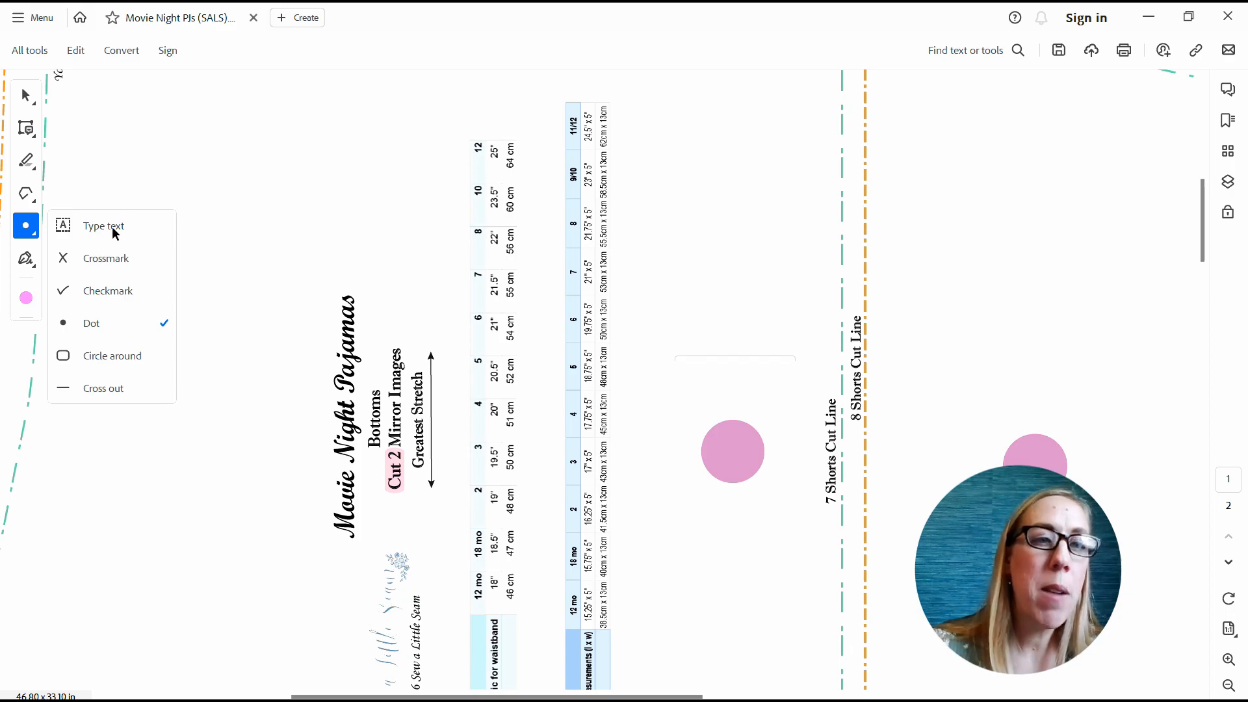
click(113, 229)
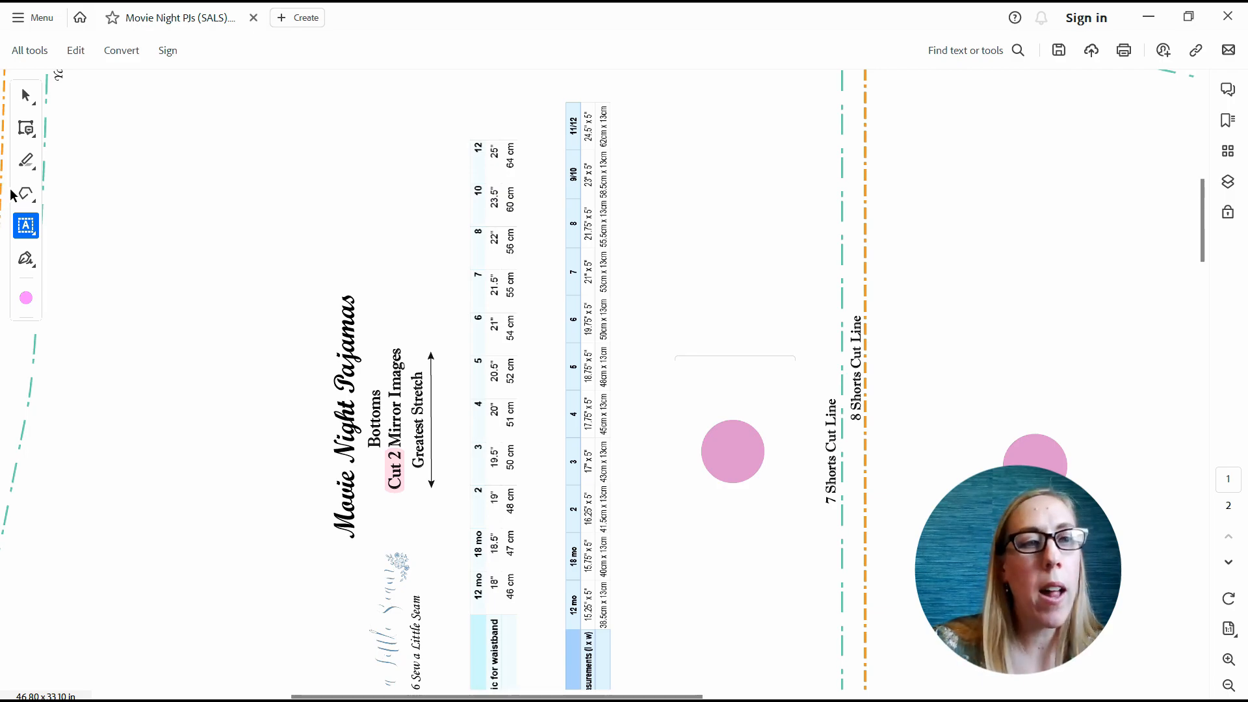
- Switch to the hand tool and bring the pink dot at the upper end of the 7 Shorts Cut Line into view
click(26, 95)
click(91, 127)
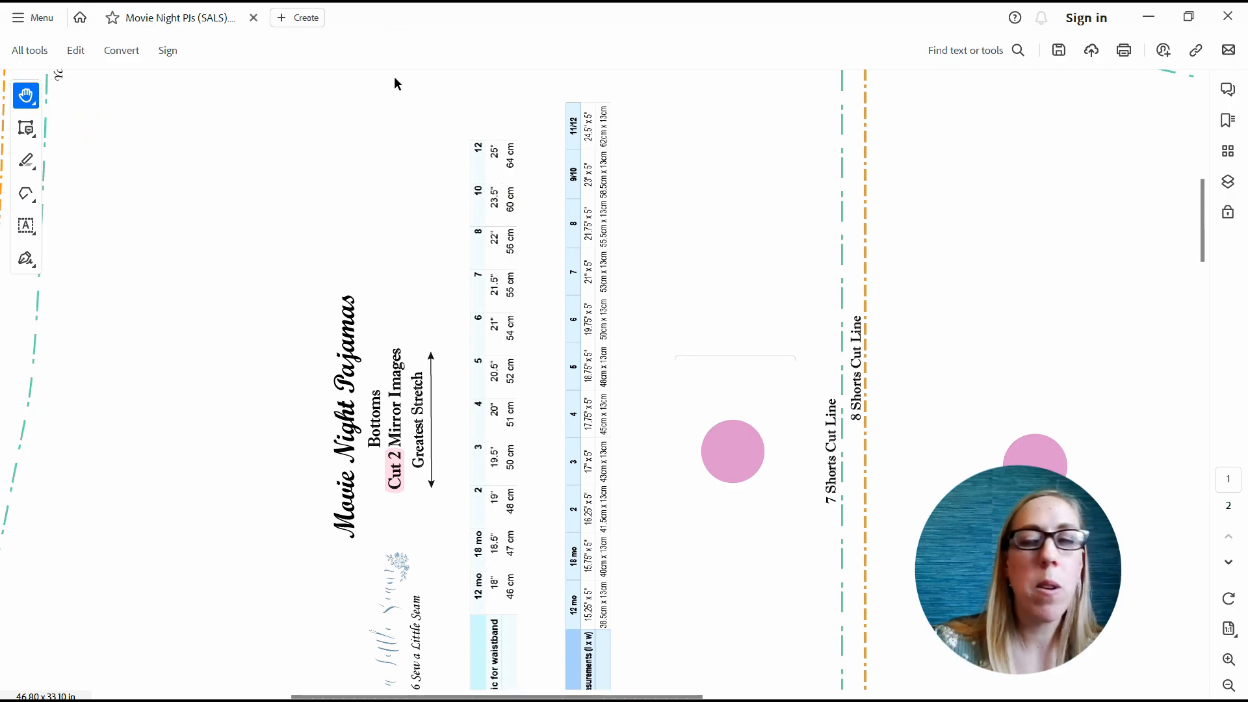
scroll(673, 260, up, 3)
scroll(630, 225, up, 2)
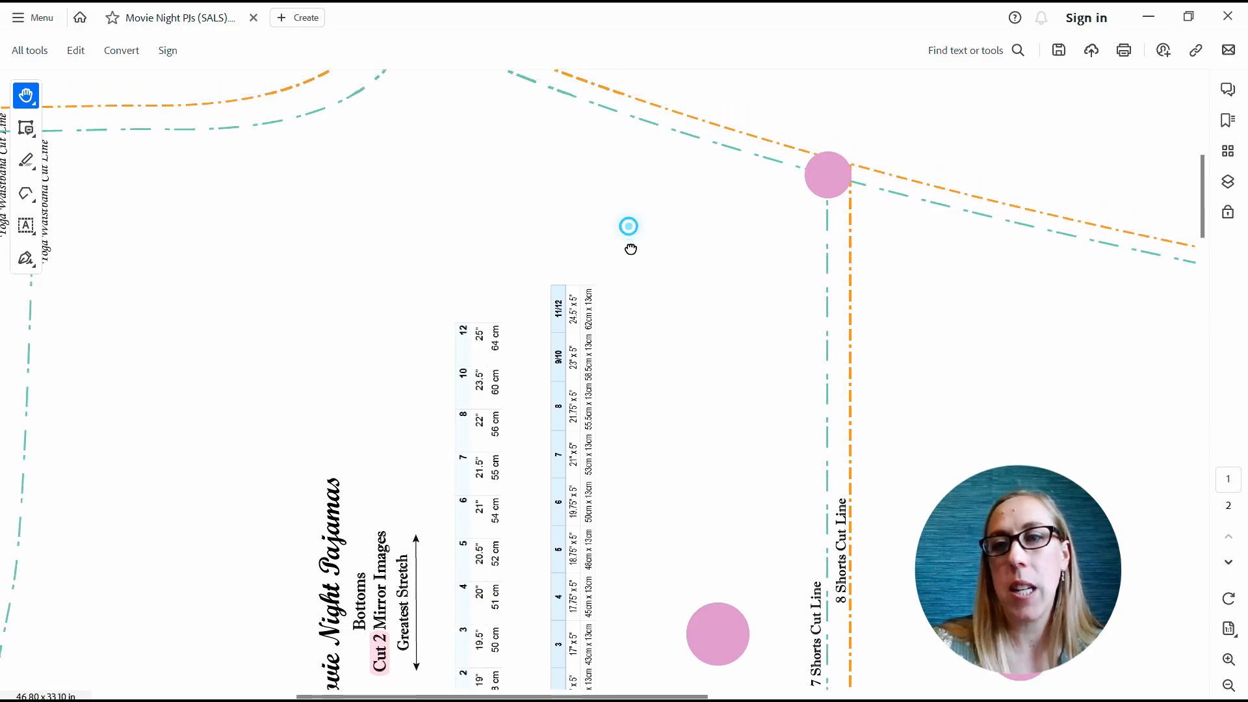
click(43, 25)
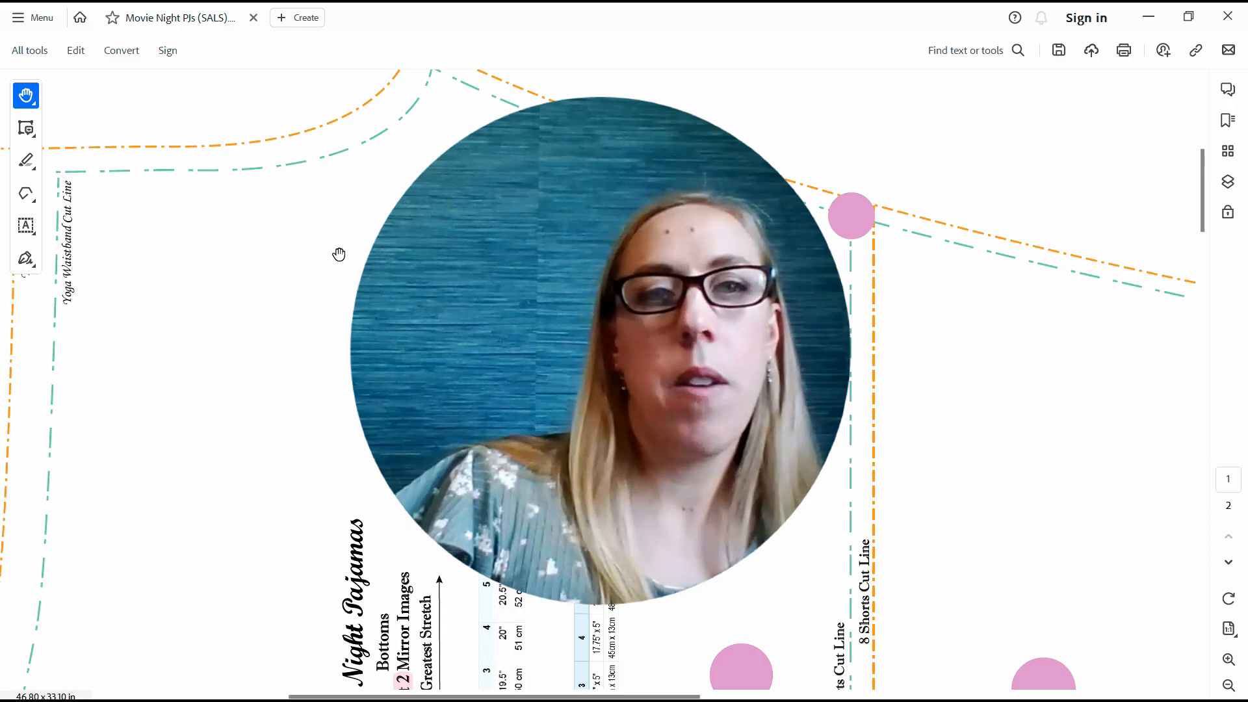
scroll(340, 253, up, 1)
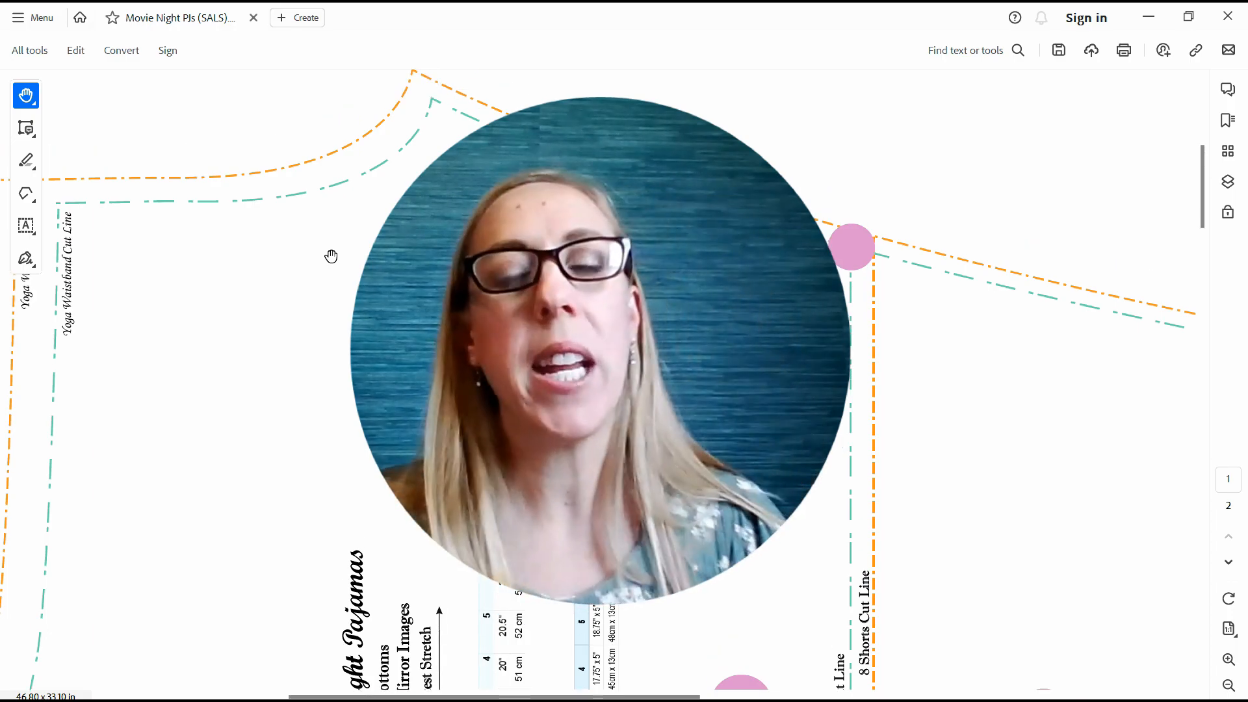